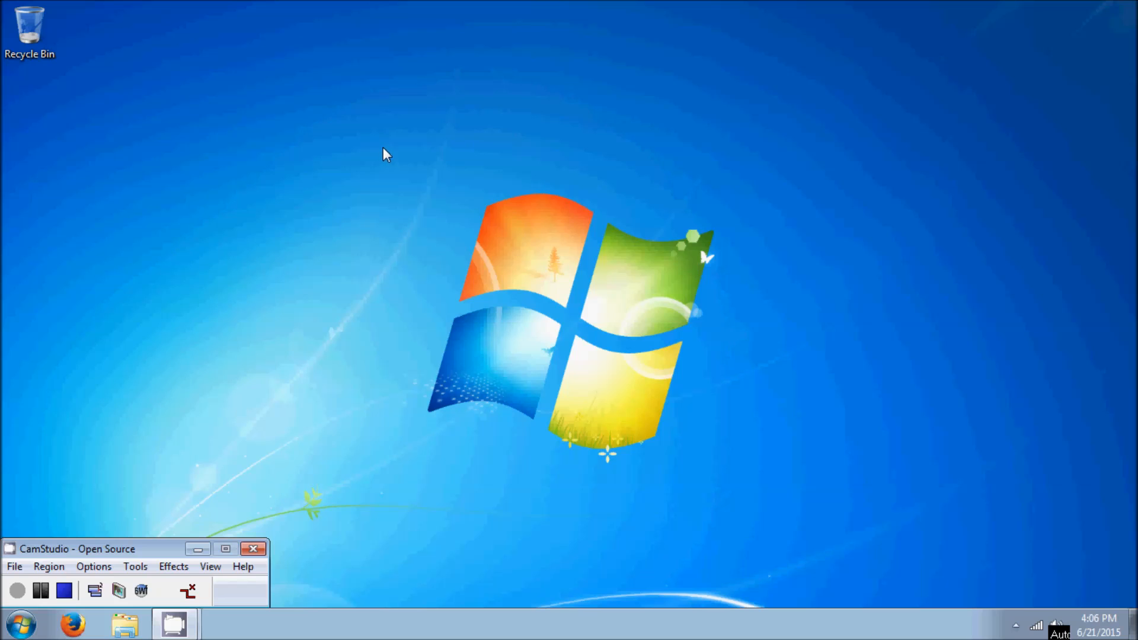
- Open Local Security Policy from the Control Panel's Administrative Tools, maximize it, and widen the tree pane and Description column
left_click(21, 624)
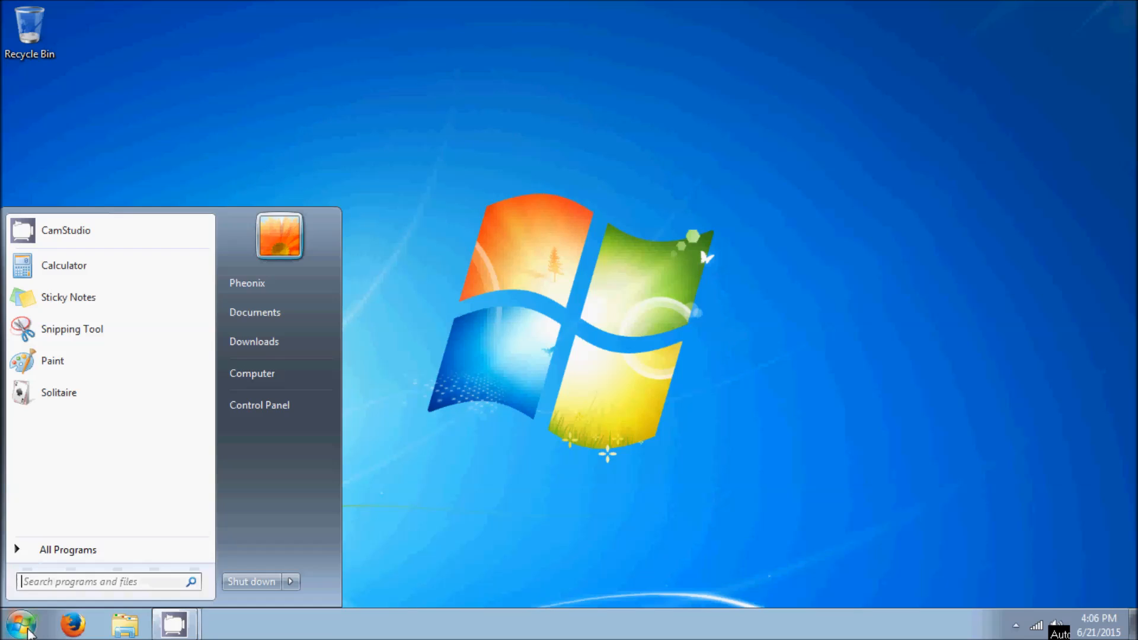
left_click(314, 406)
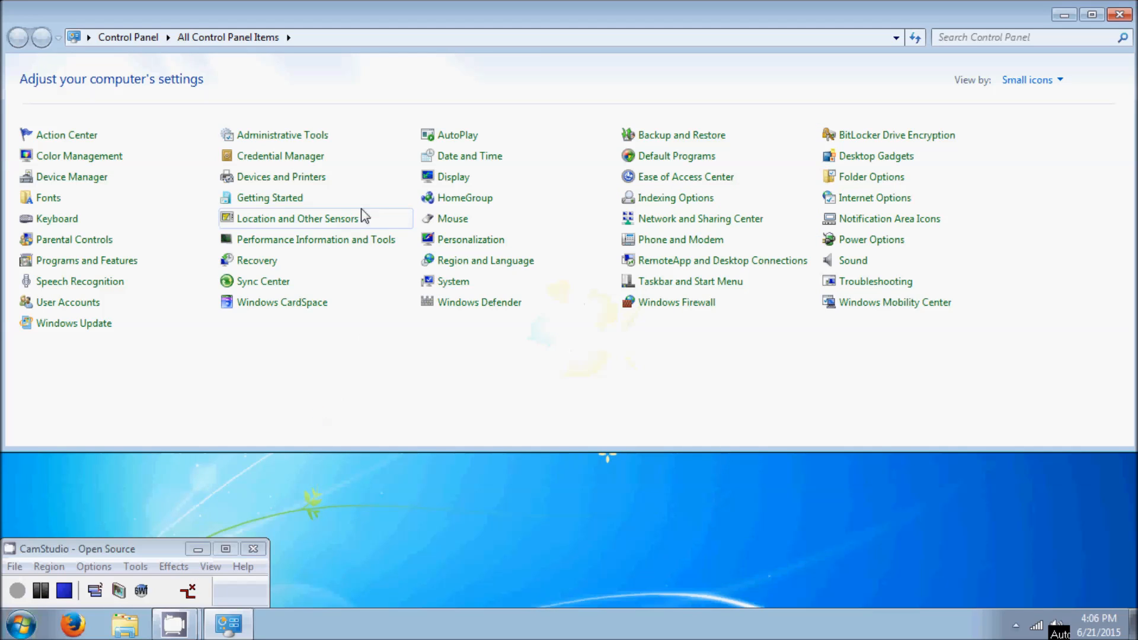
left_click(331, 137)
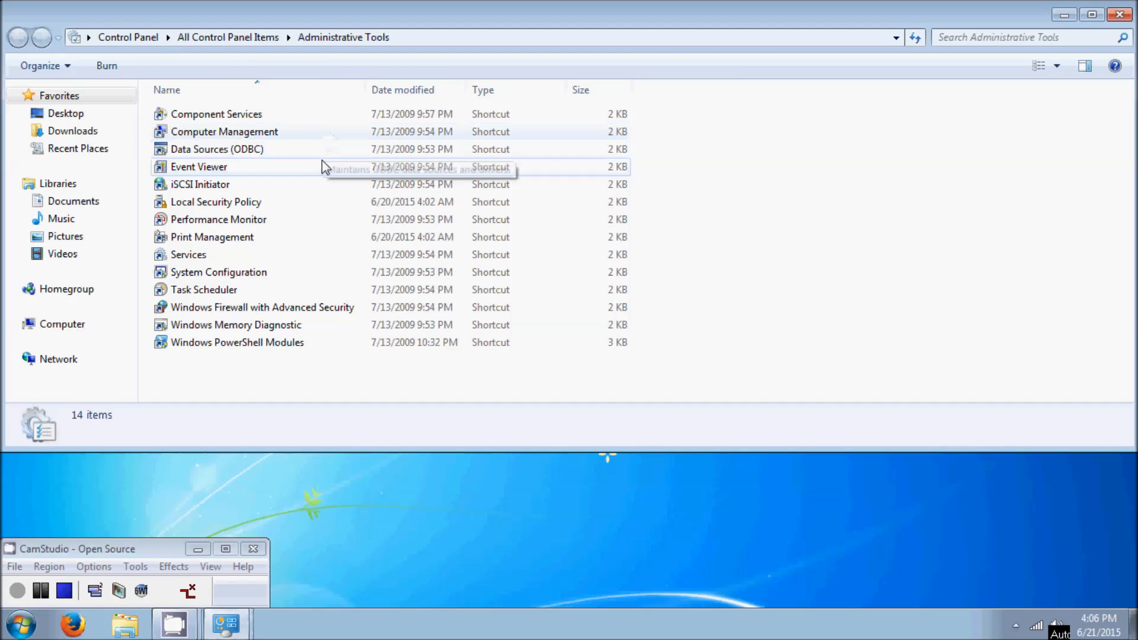
double_click(321, 206)
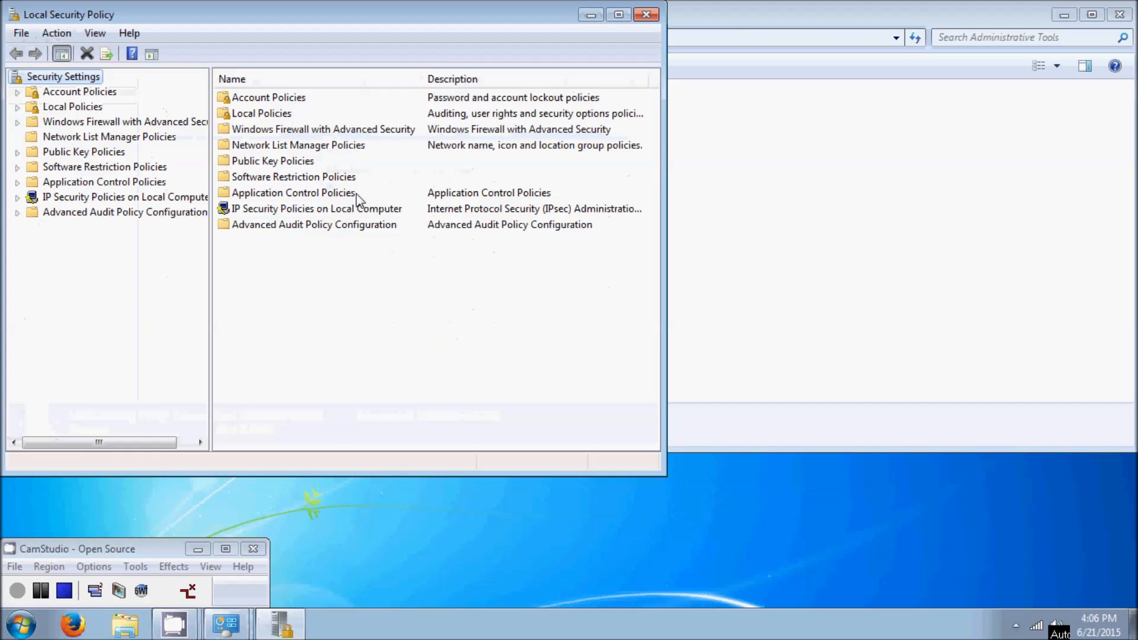
left_click(620, 15)
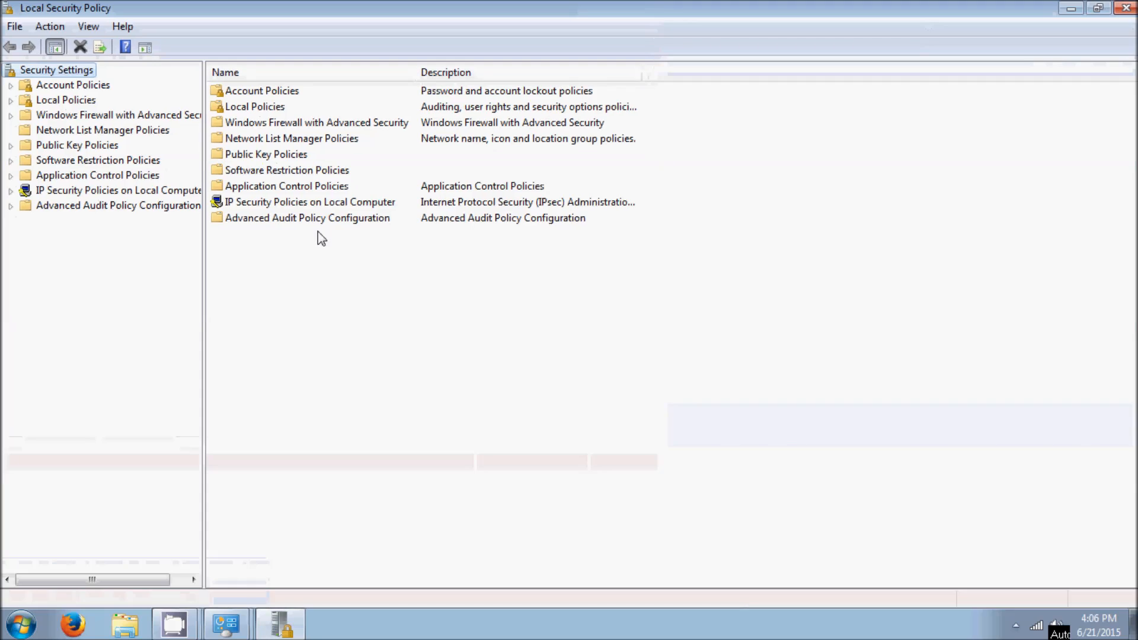
left_click_drag(205, 289, 268, 287)
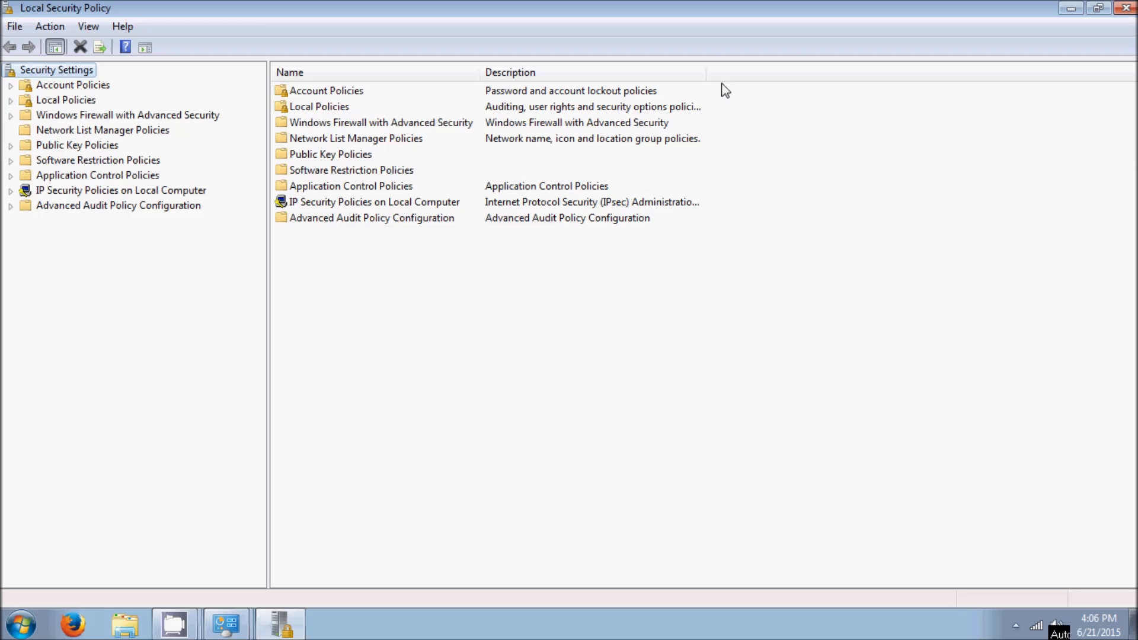
left_click_drag(706, 74, 1090, 74)
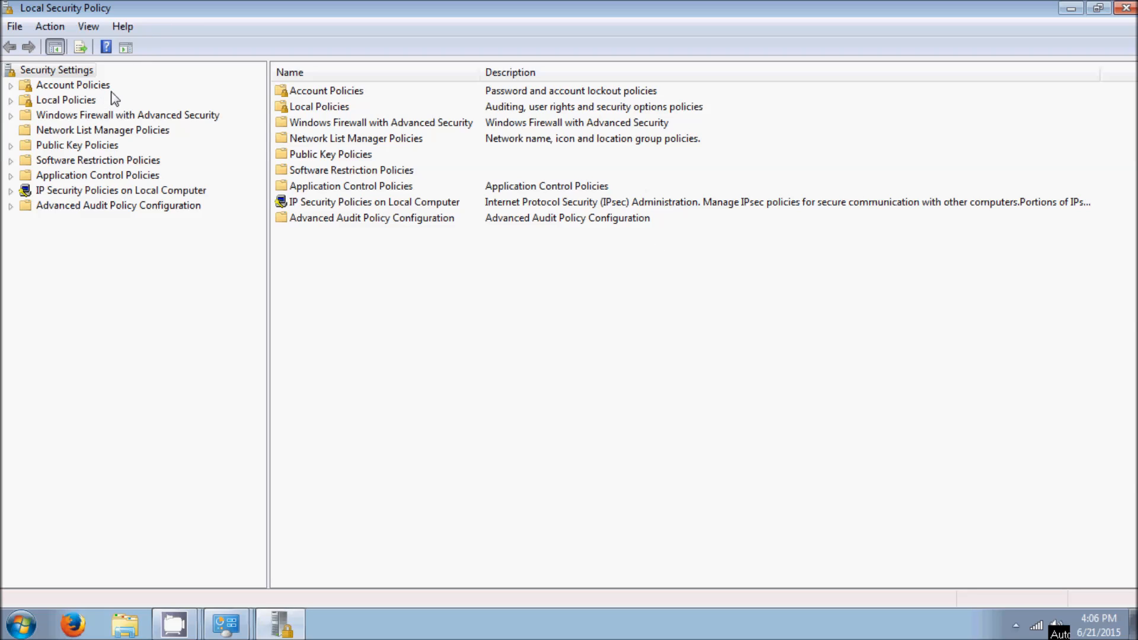
- Review the duration, threshold and counter reset settings of the Account Lockout Policy under Account Policies
double_click(80, 89)
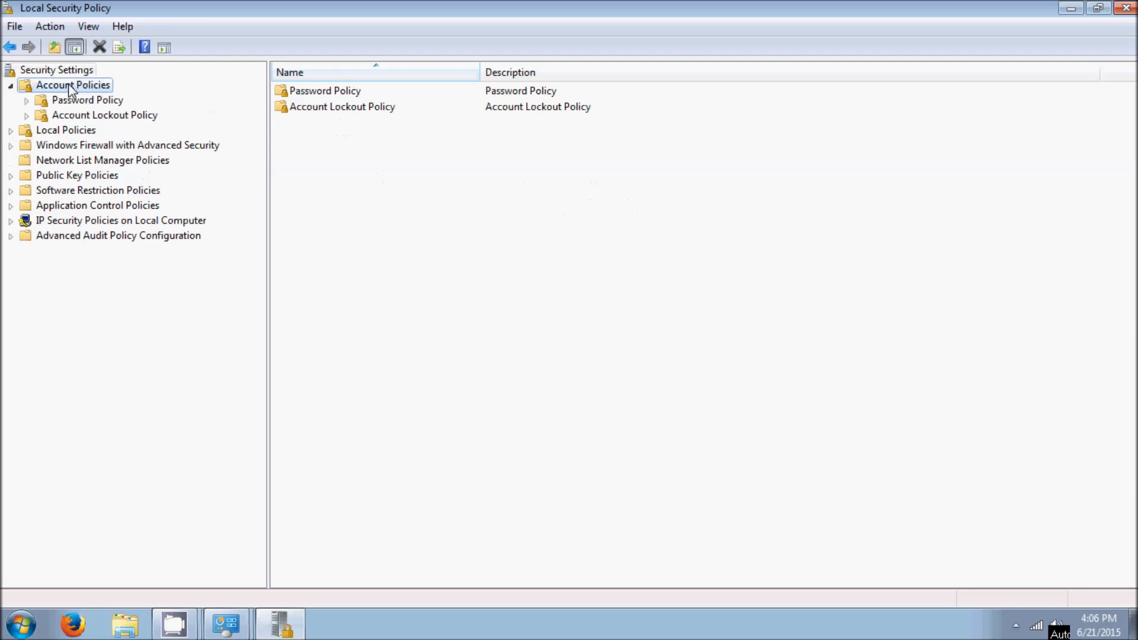
left_click(131, 115)
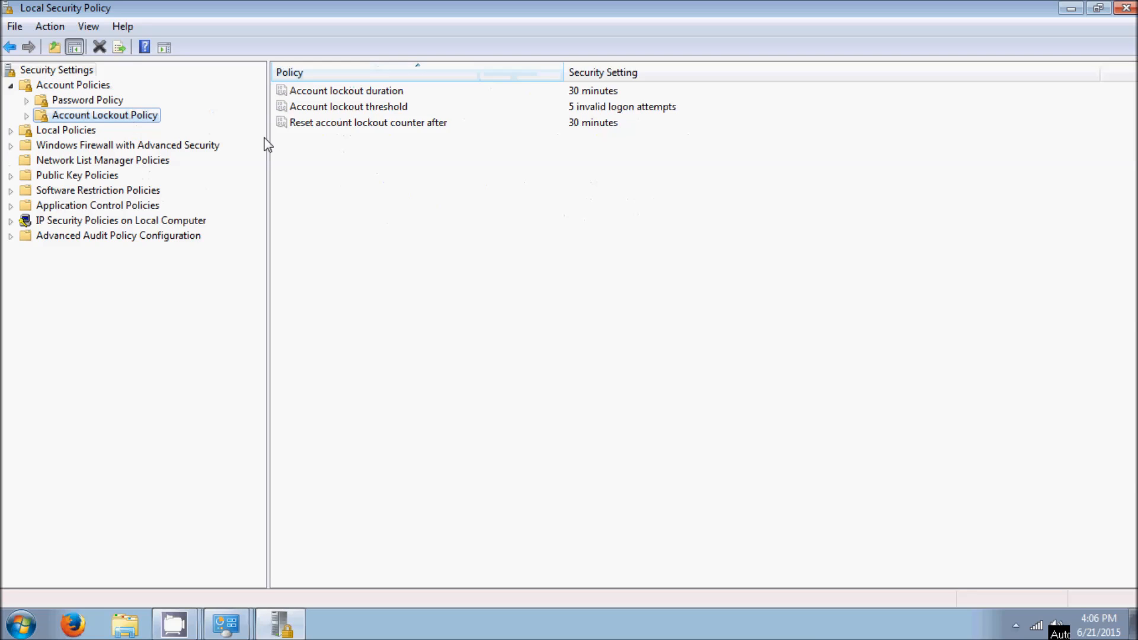
left_click(611, 108)
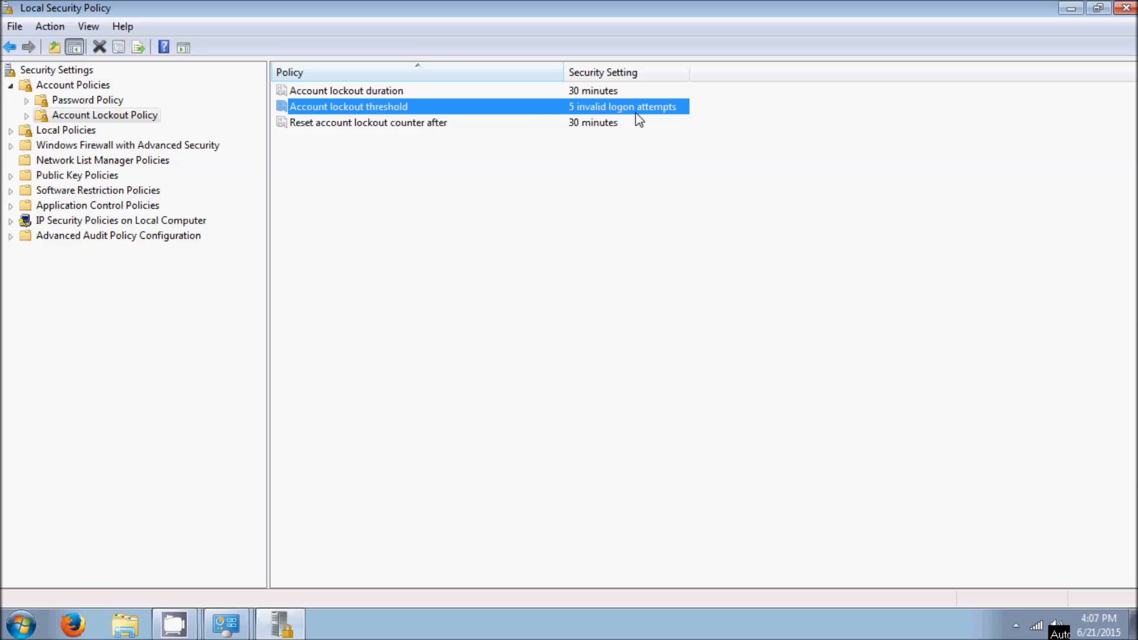
left_click(448, 96)
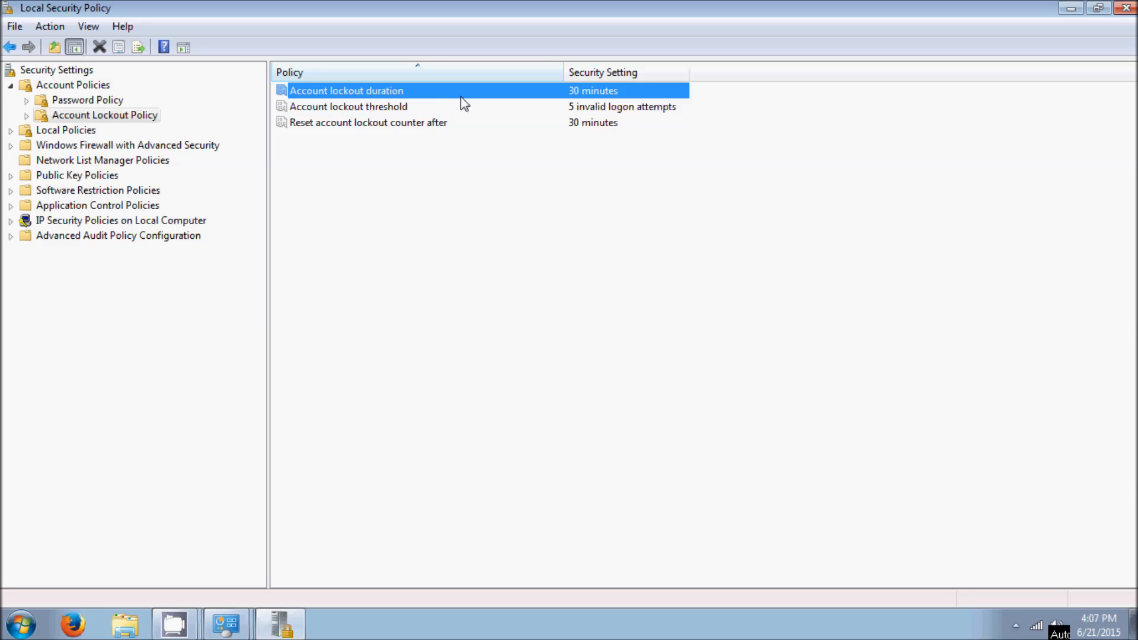
left_click(528, 127)
left_click(596, 108)
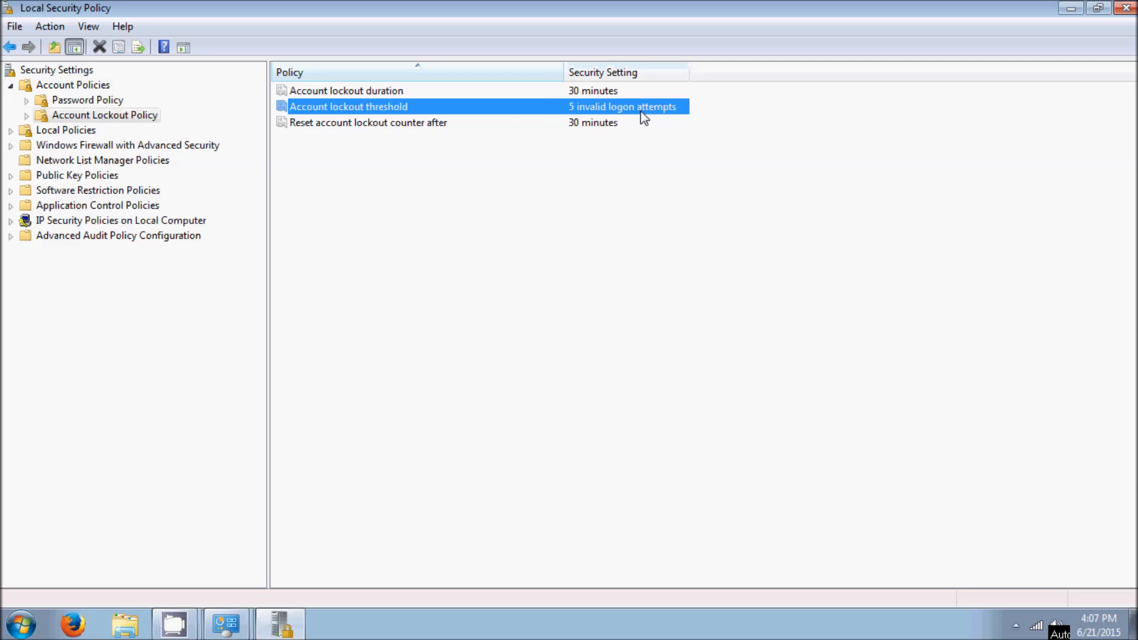
- Display the User Rights Assignment policies under Local Policies and widen the Security Setting column to show full entries
left_click(88, 131)
double_click(89, 130)
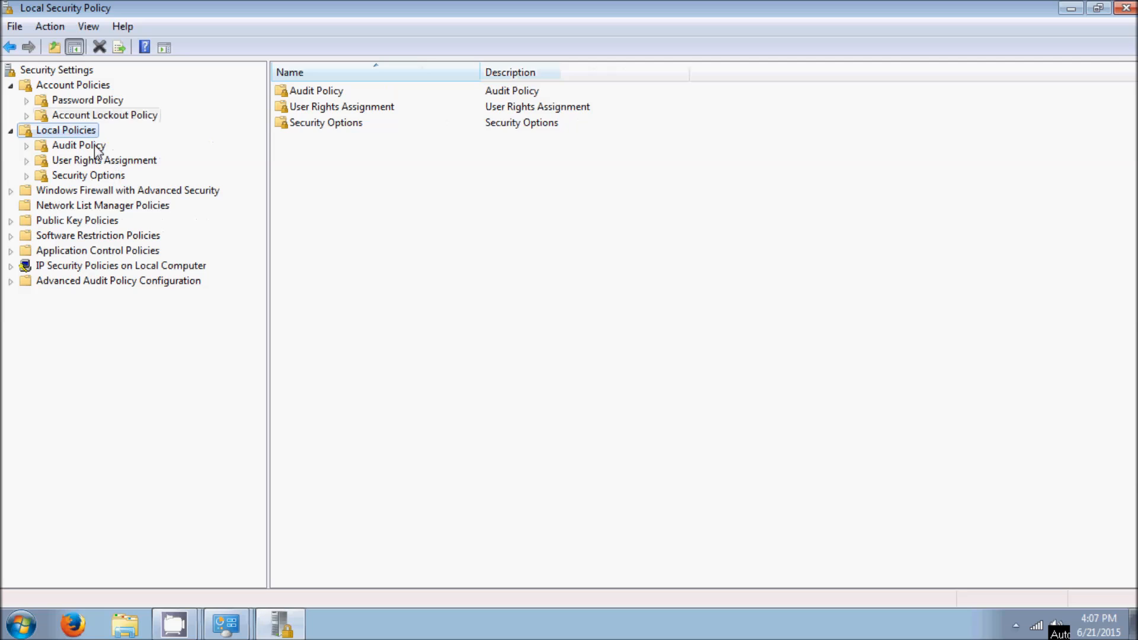
left_click(95, 146)
left_click(110, 164)
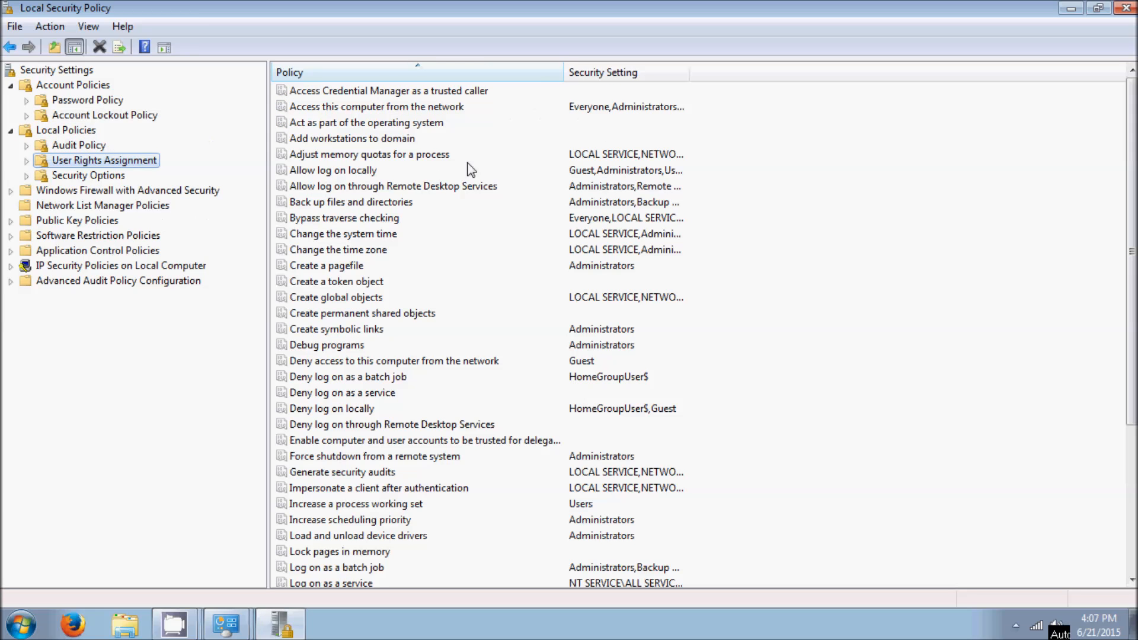
left_click_drag(687, 74, 1039, 90)
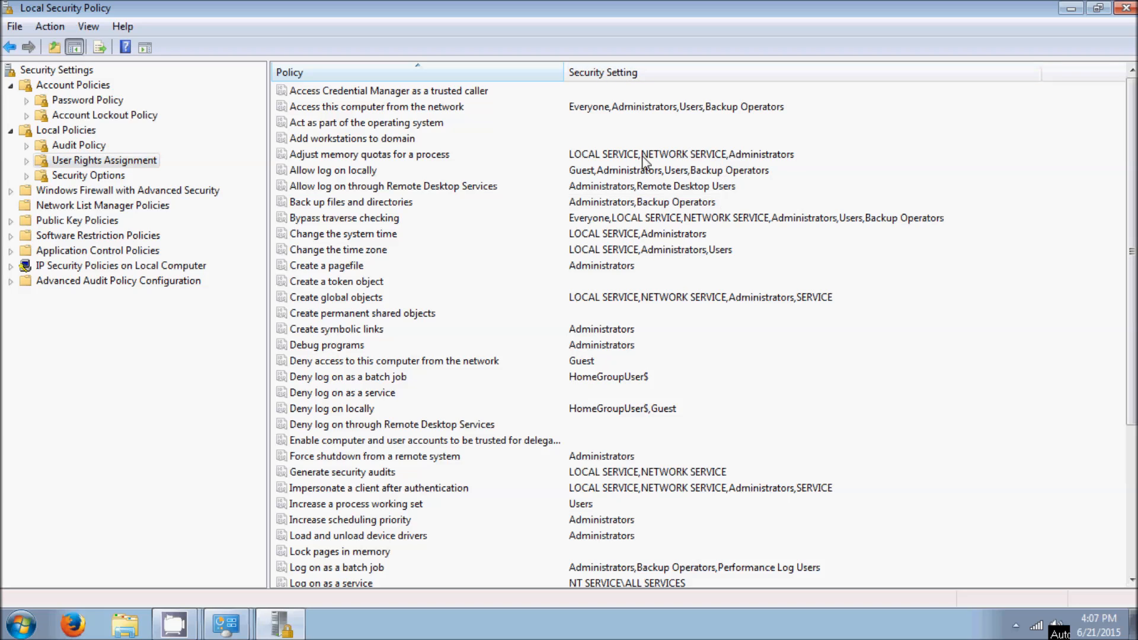
- Open the properties of the "Access this computer from the network" policy and examine each group assigned to it
left_click(418, 106)
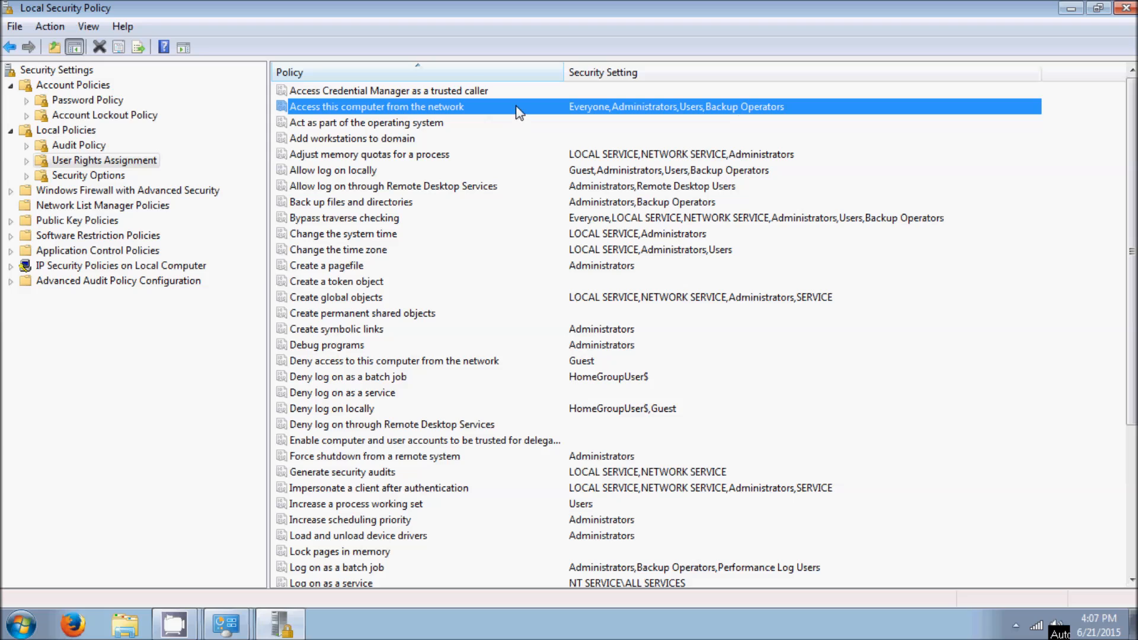
double_click(543, 107)
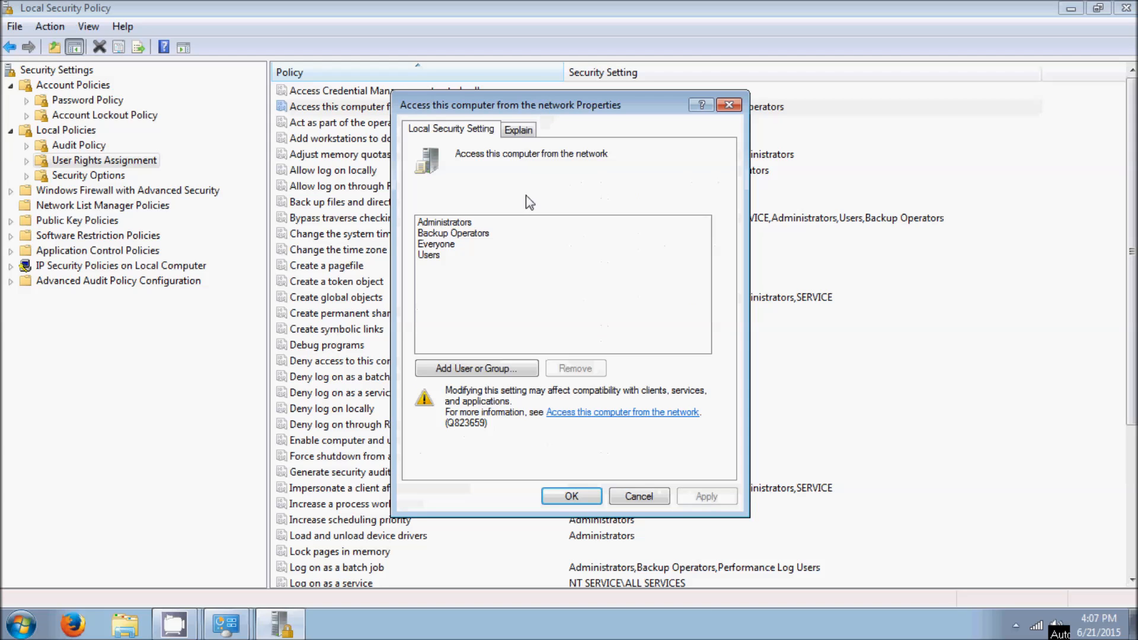
left_click(490, 223)
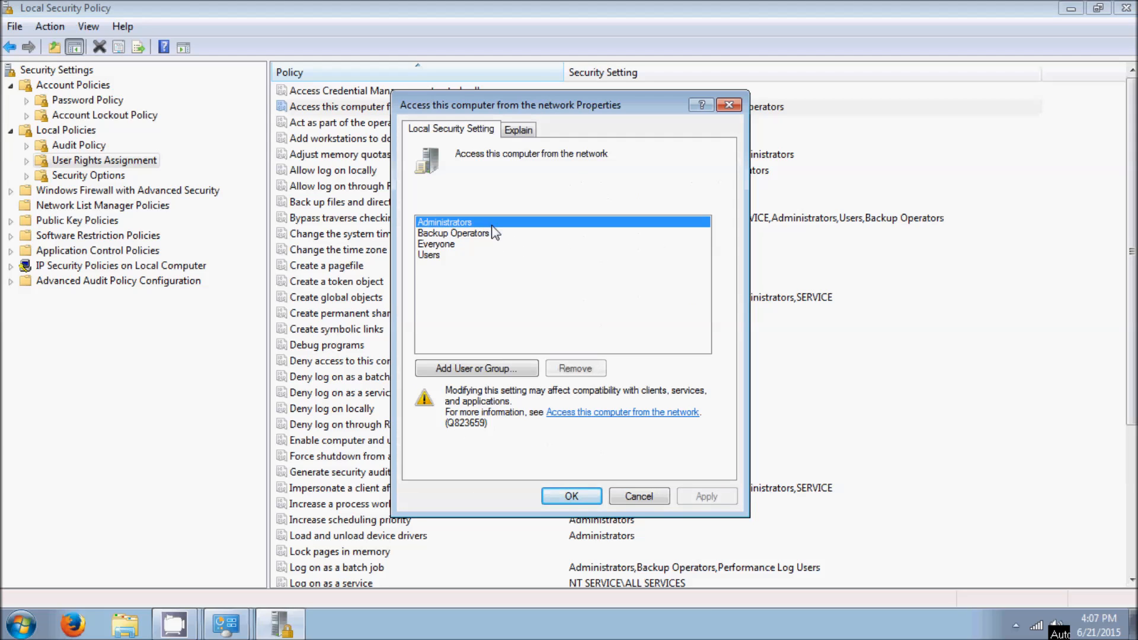
left_click(510, 234)
left_click(511, 244)
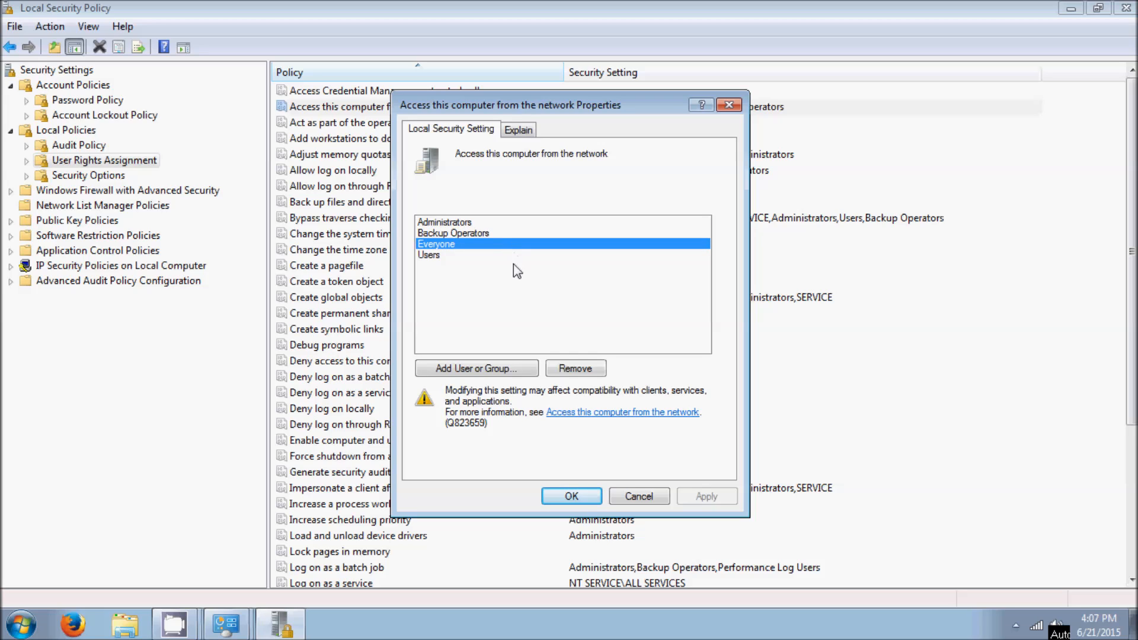
left_click(513, 256)
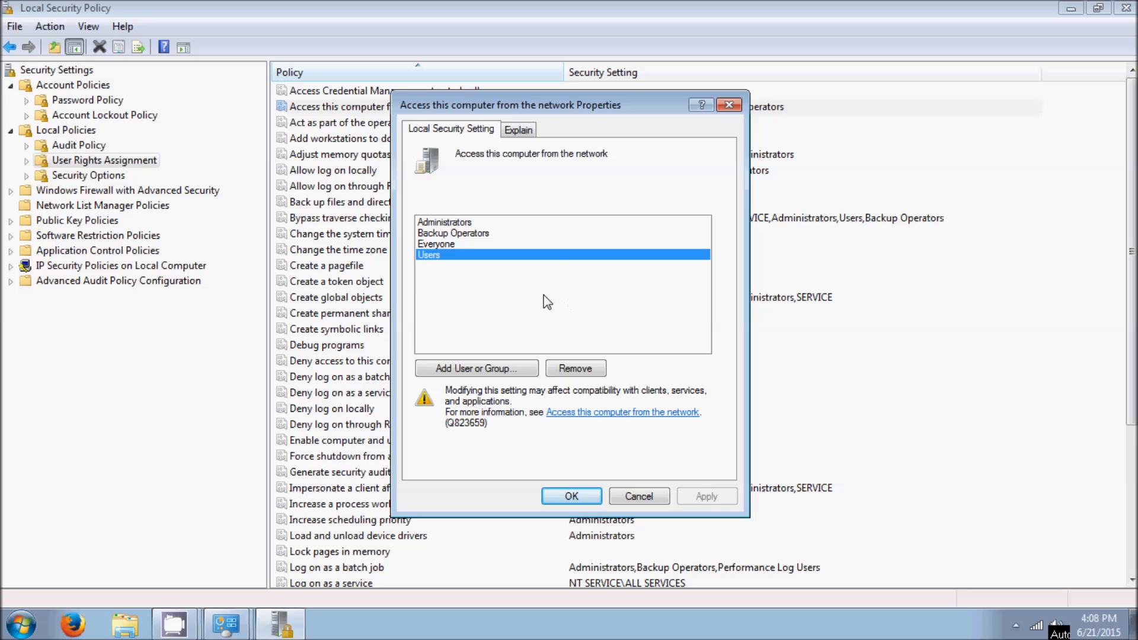
left_click(531, 224)
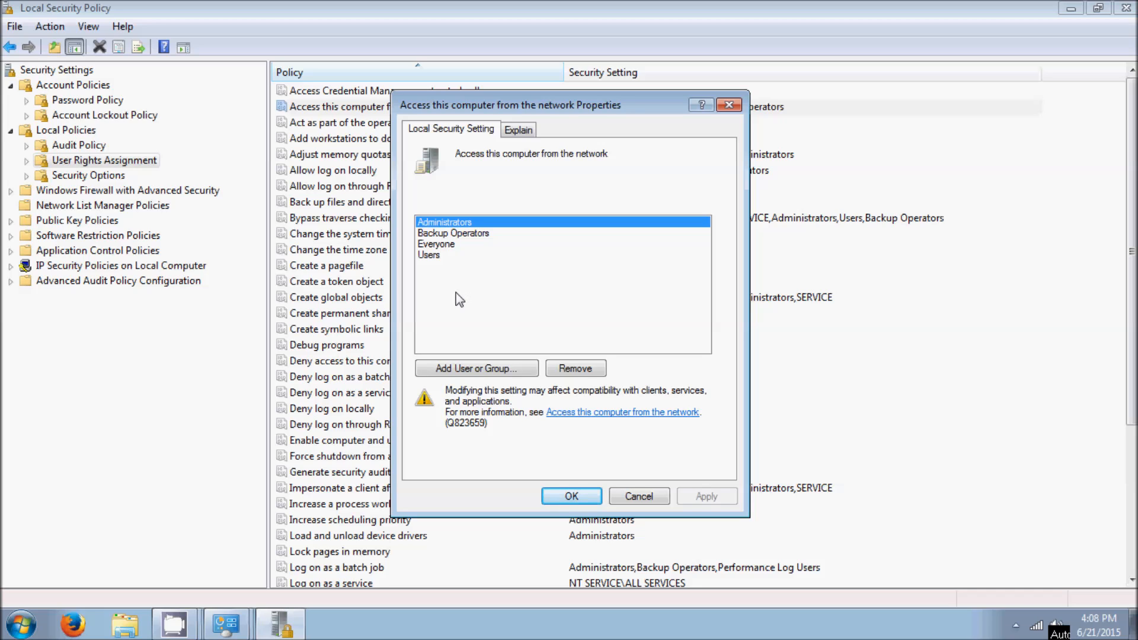
left_click(499, 233)
left_click(492, 244)
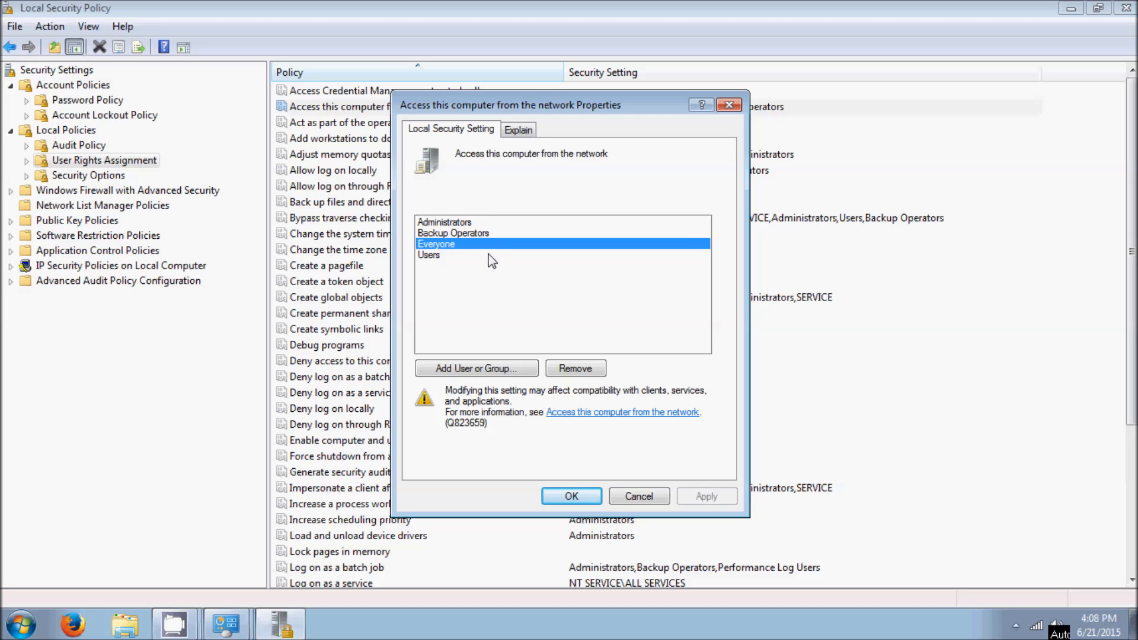
left_click(491, 256)
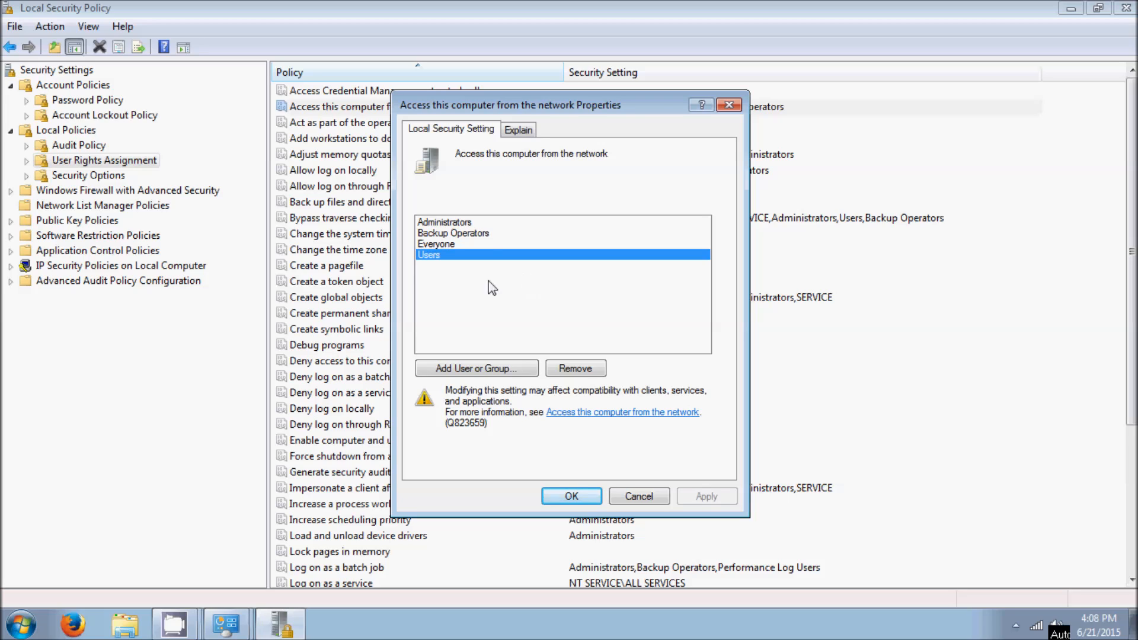
- Remove Administrators, Backup Operators, Everyone and Users from the "Access this computer from the network" policy and apply the change
left_click_drag(482, 269, 513, 197)
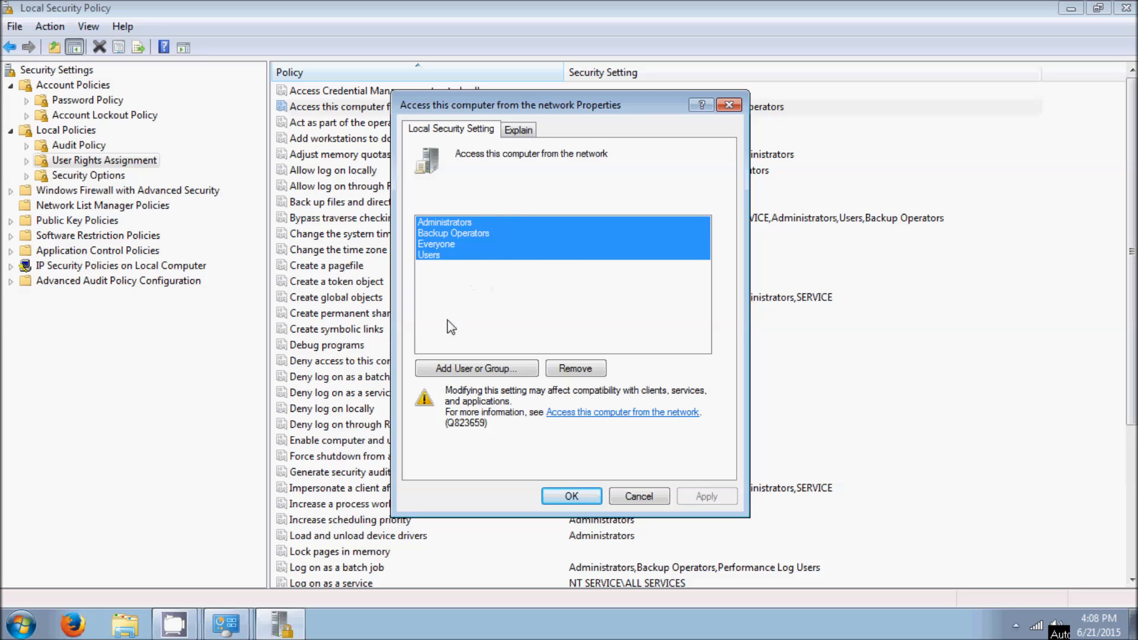
left_click(591, 370)
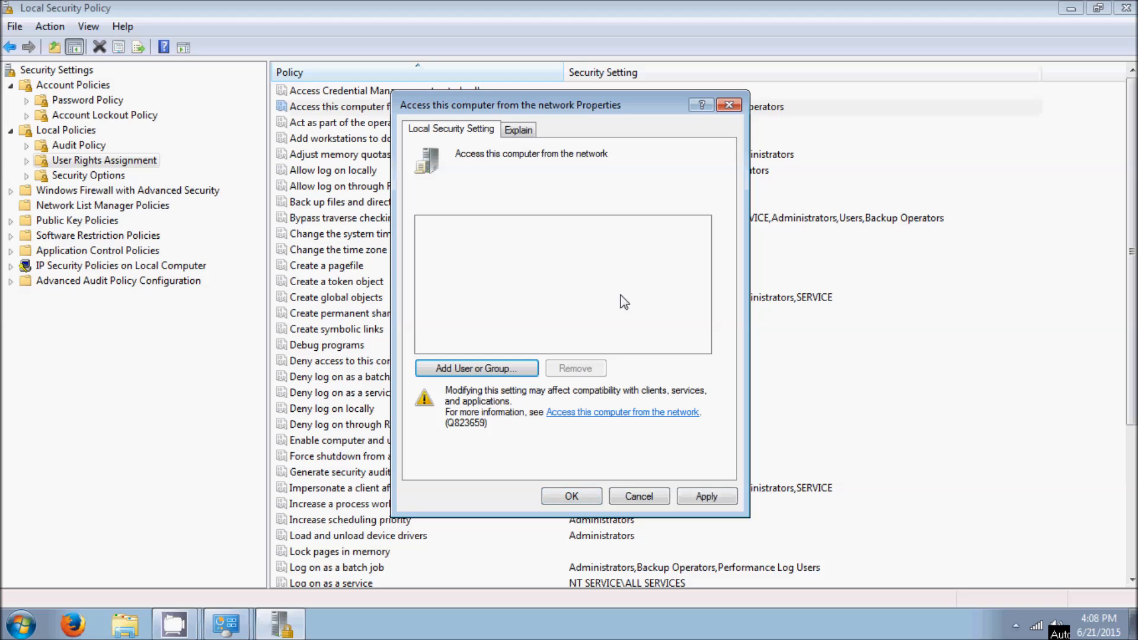
left_click(711, 499)
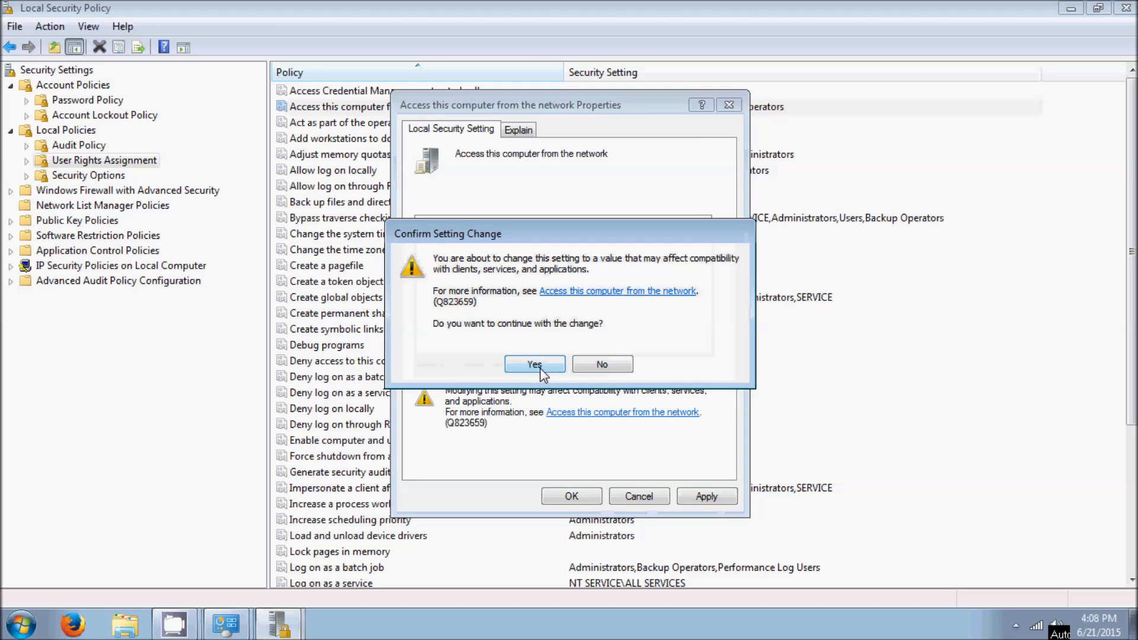
left_click(539, 365)
left_click(587, 497)
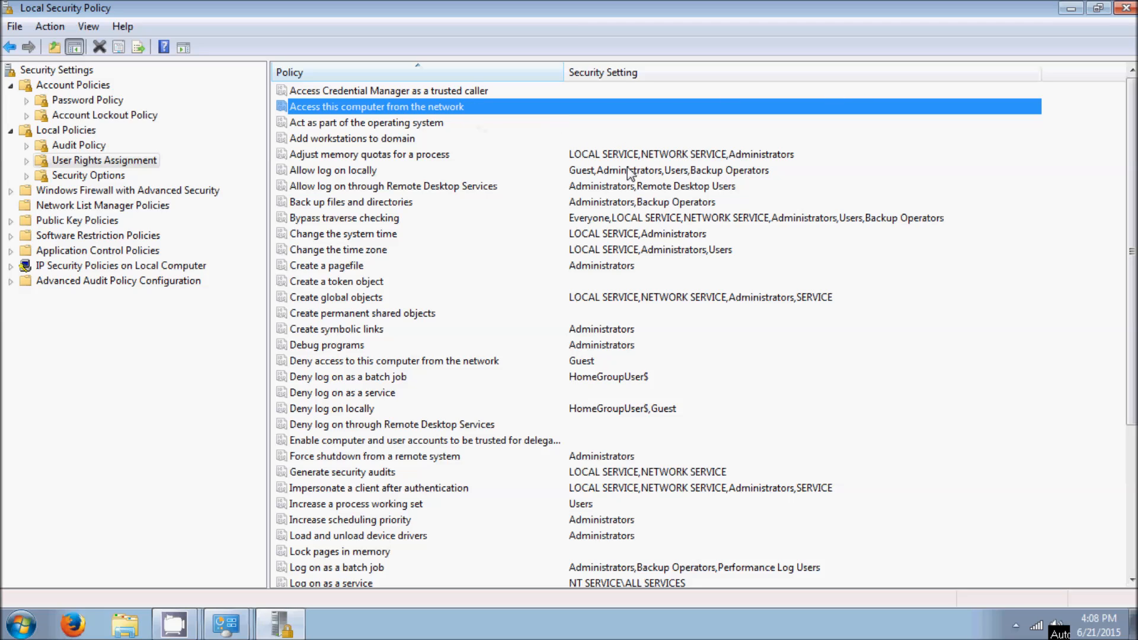
- Remove Guest from the accounts listed in the "Allow log on locally" policy
left_click(515, 155)
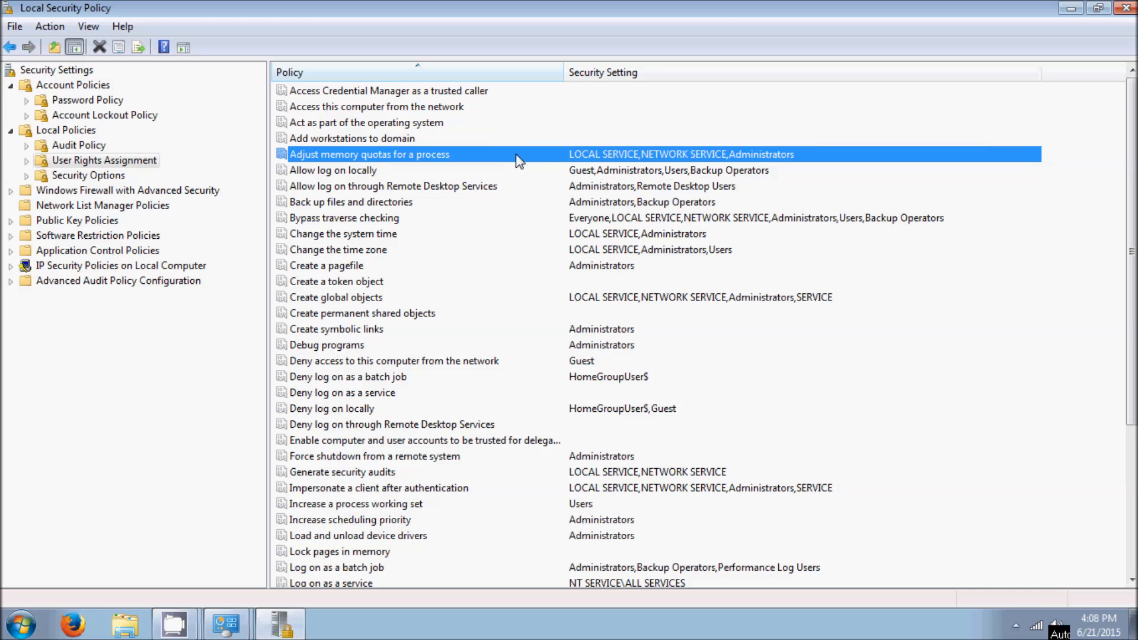
left_click(552, 174)
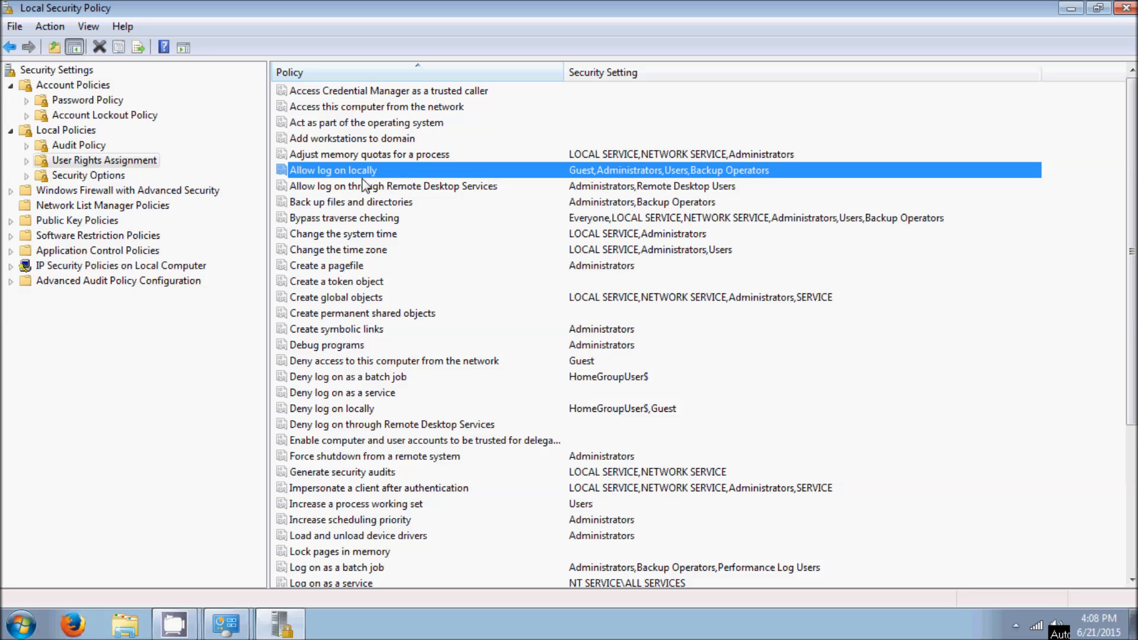
double_click(565, 171)
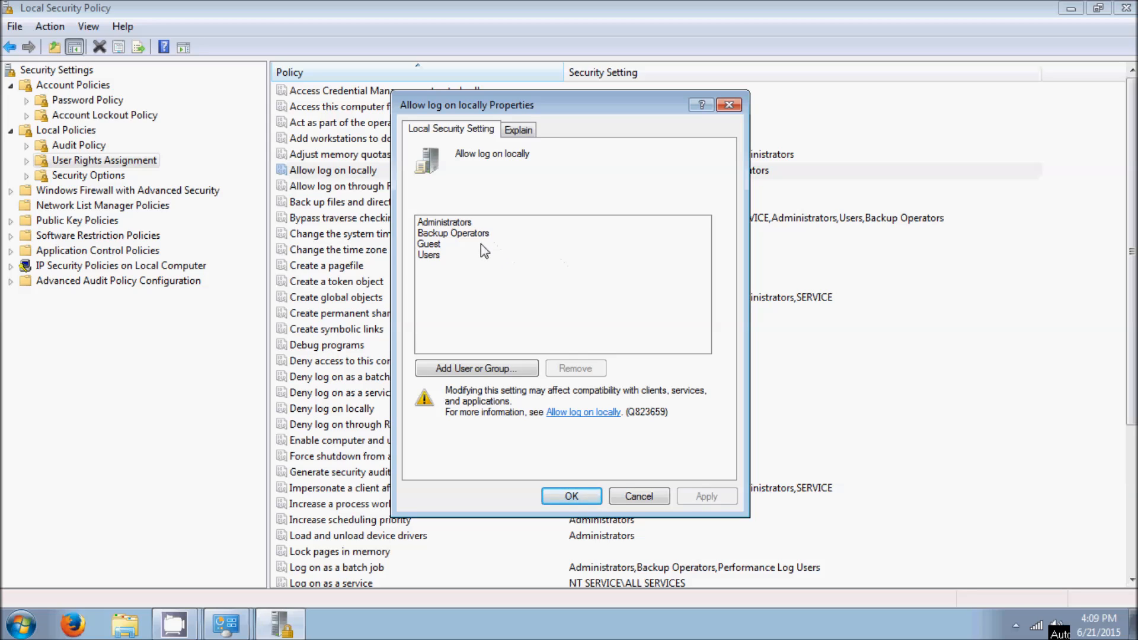
left_click(466, 243)
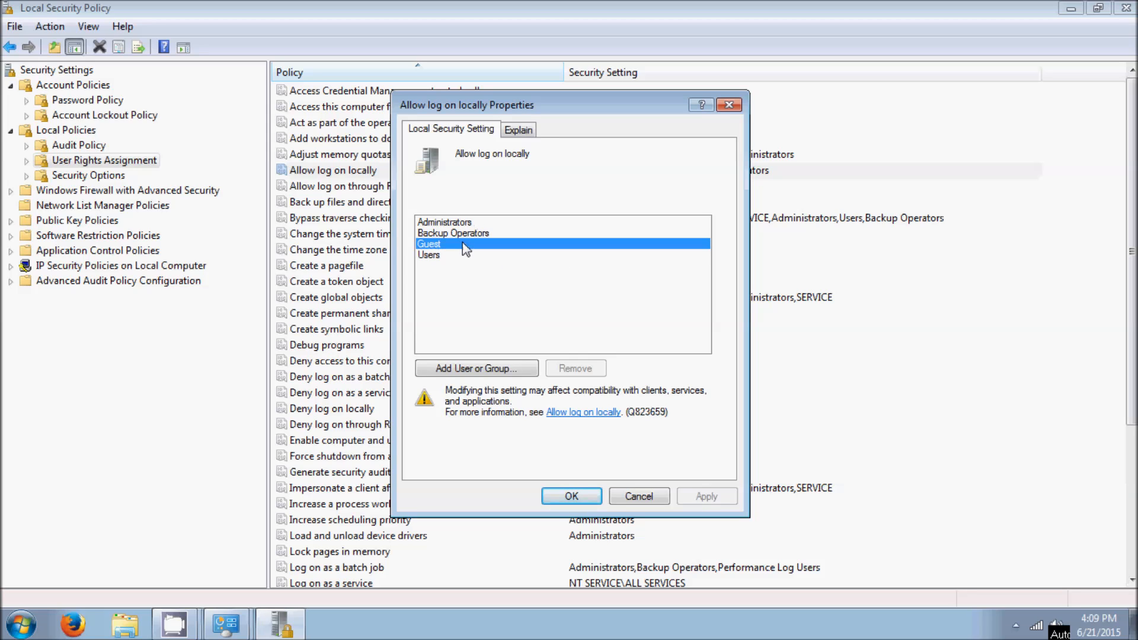
left_click(590, 371)
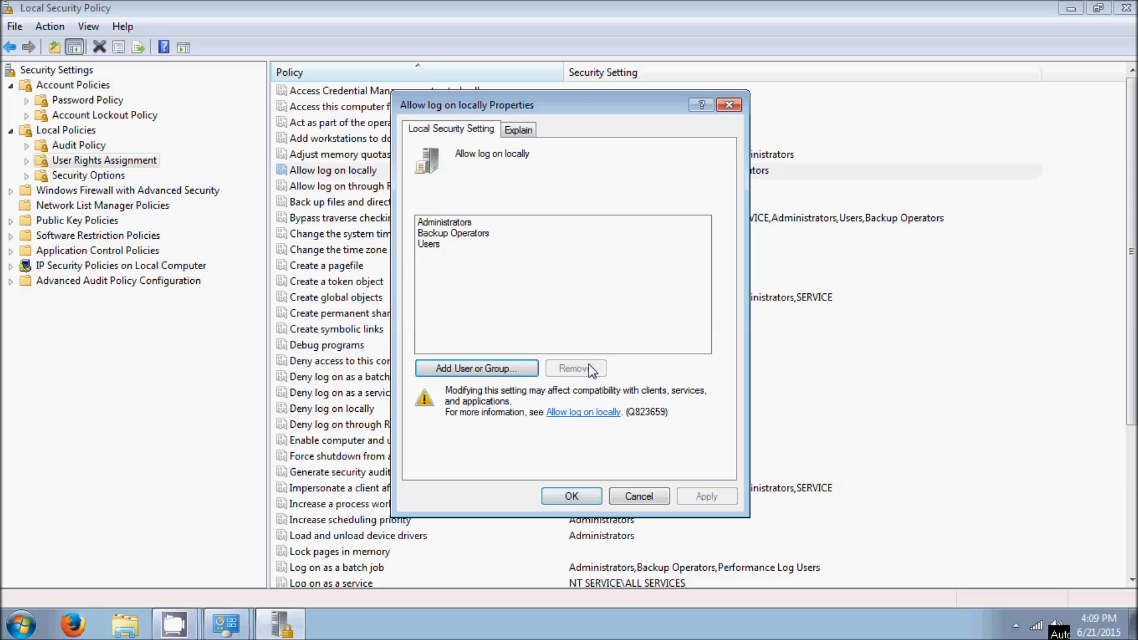
- Check the groups still assigned to the "Allow log on locally" policy, apply the change and close its properties
left_click(483, 223)
left_click(482, 243)
left_click(490, 234)
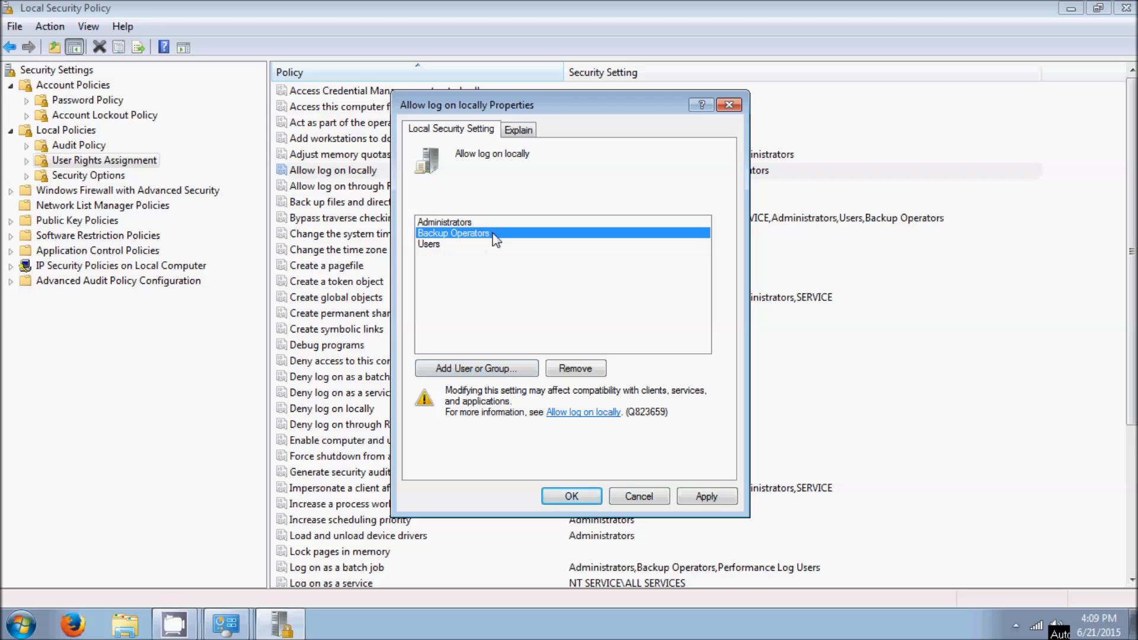
left_click(507, 225)
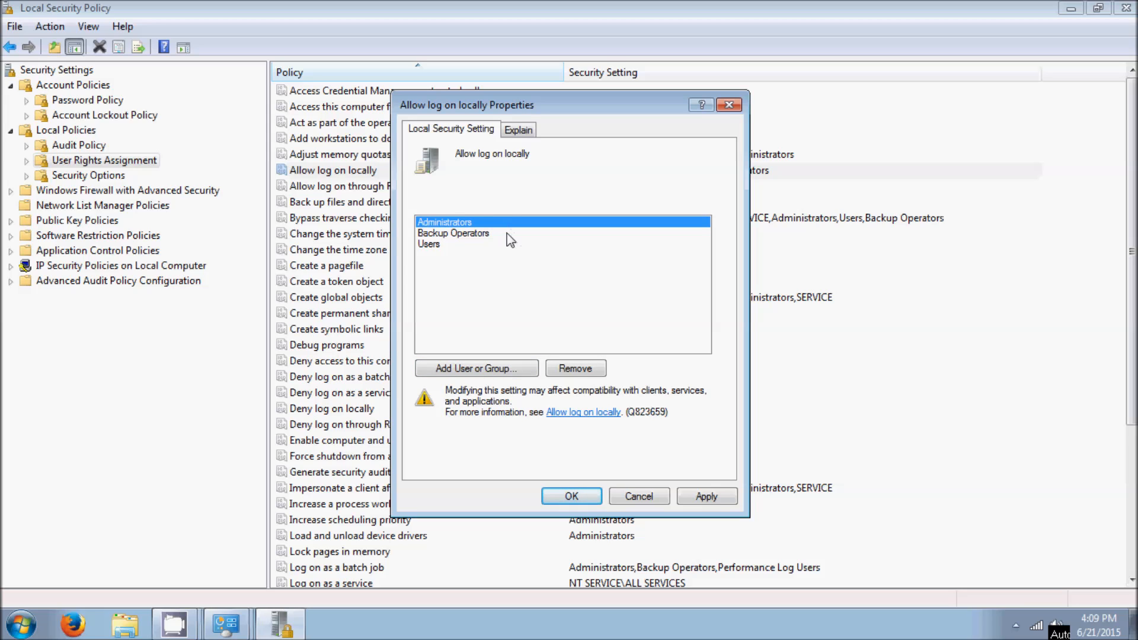
left_click(508, 234)
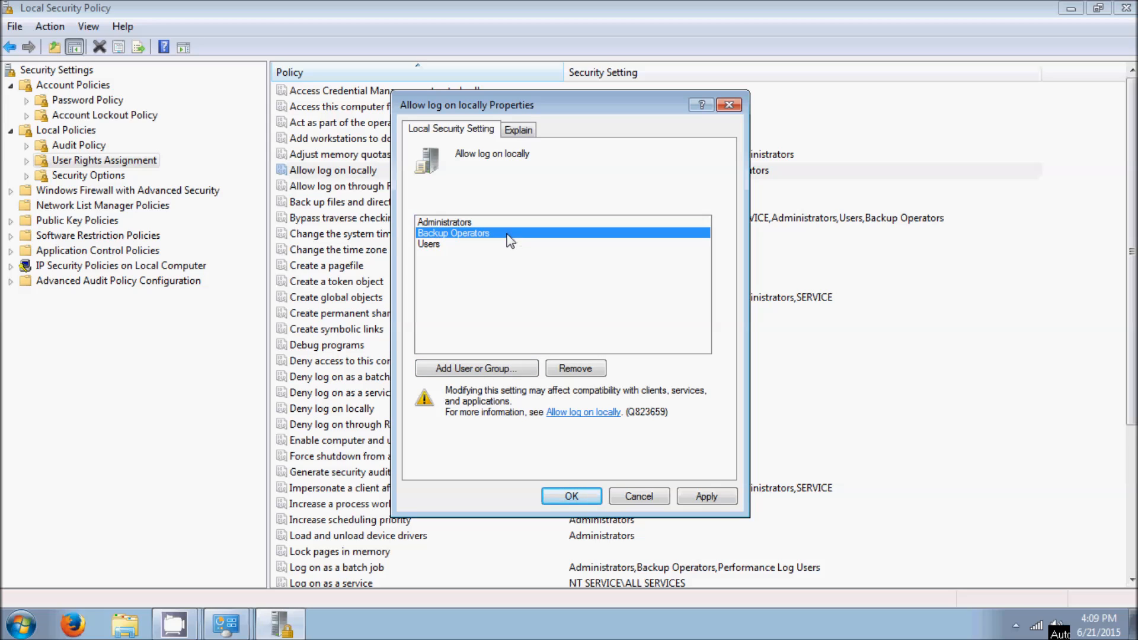
left_click(727, 502)
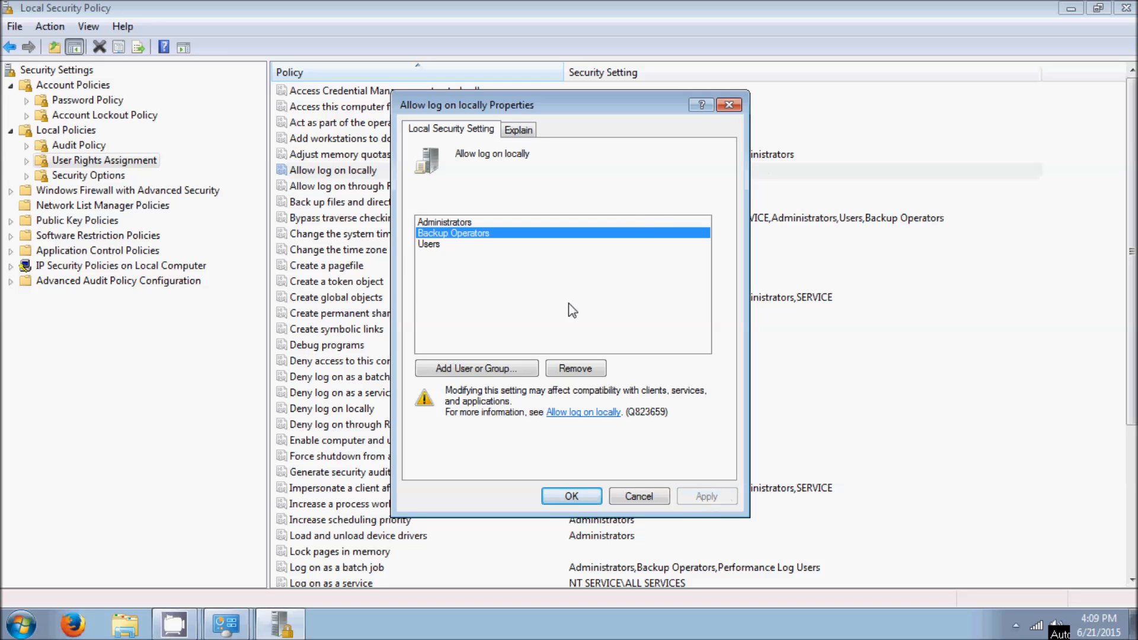
left_click(571, 497)
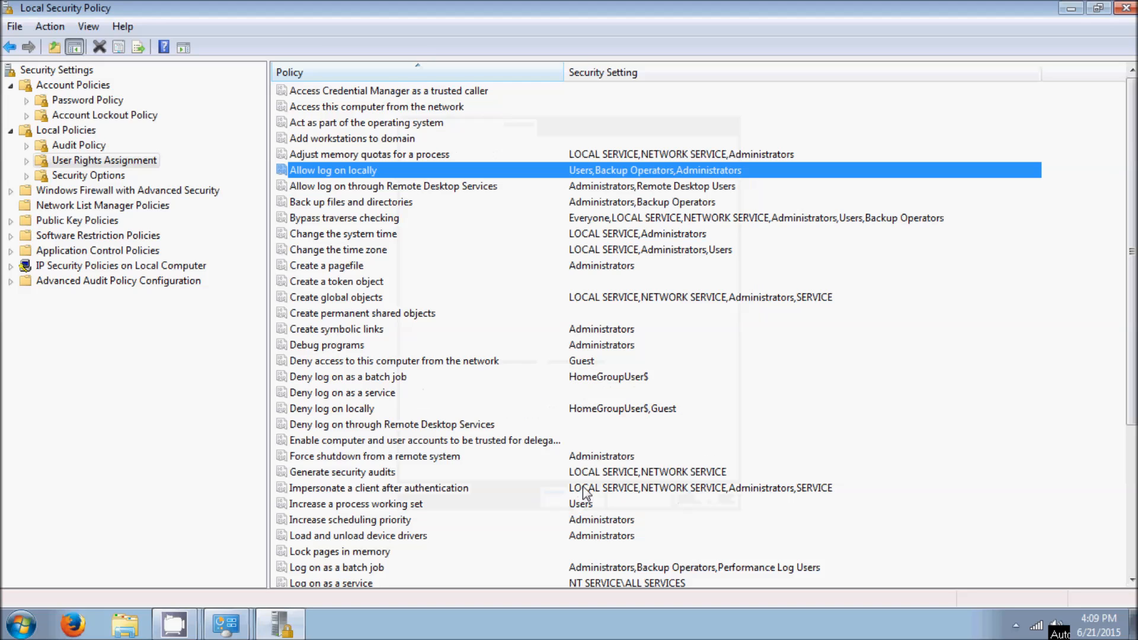
- Remove Administrators and Remote Desktop Users from the "Allow log on through Remote Desktop Services" policy and apply the change
left_click(488, 187)
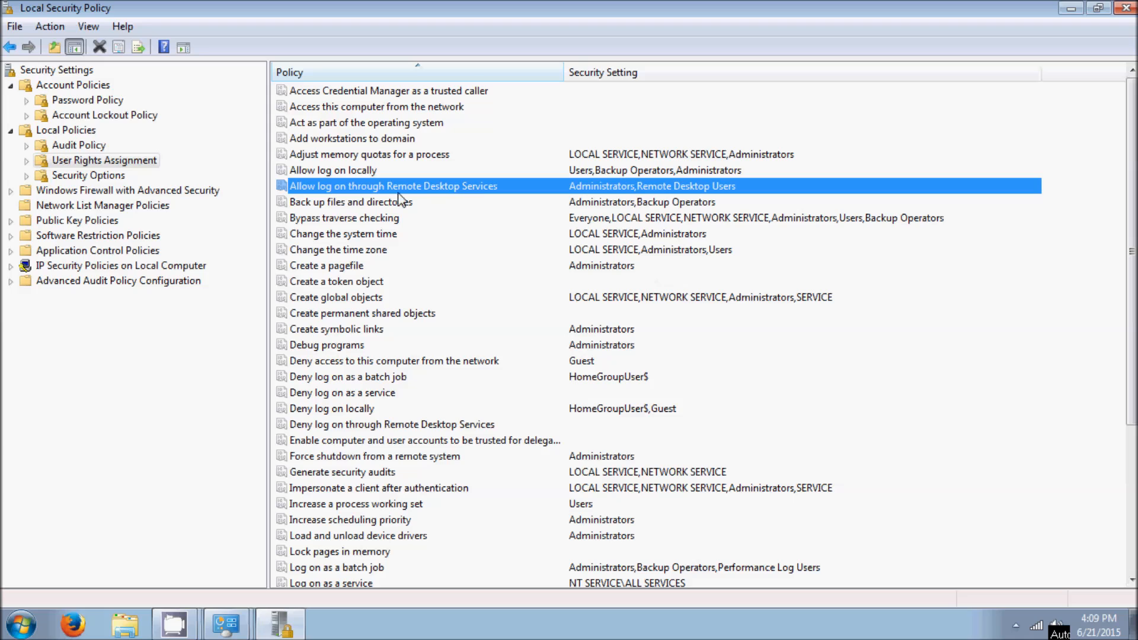
double_click(435, 187)
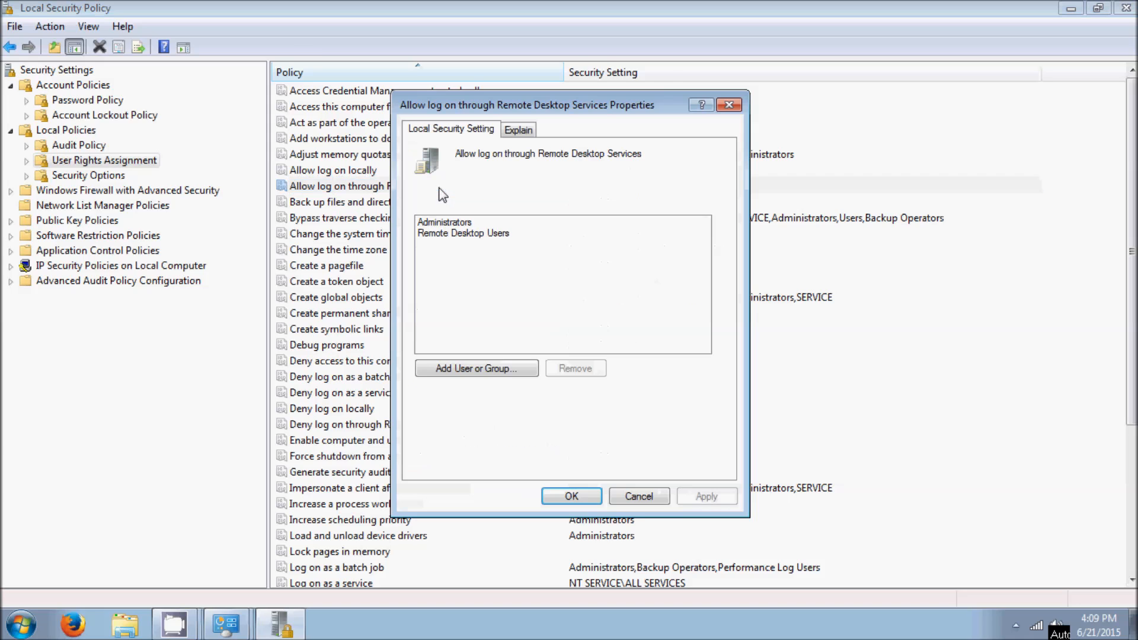
left_click(522, 223)
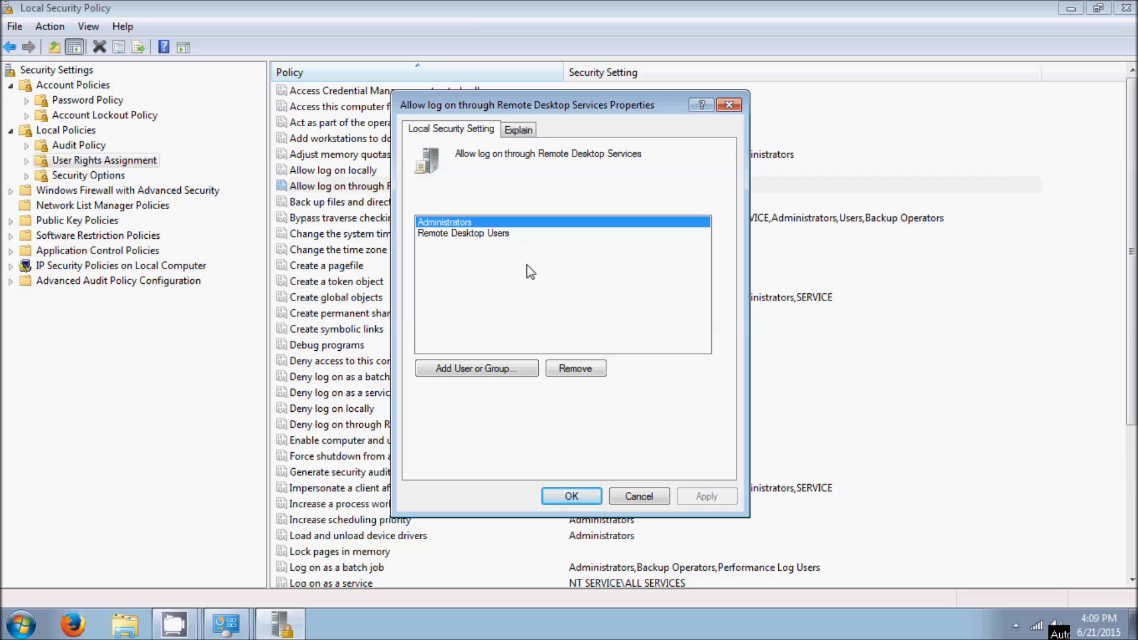
left_click(538, 234)
left_click(542, 222, "ctrl")
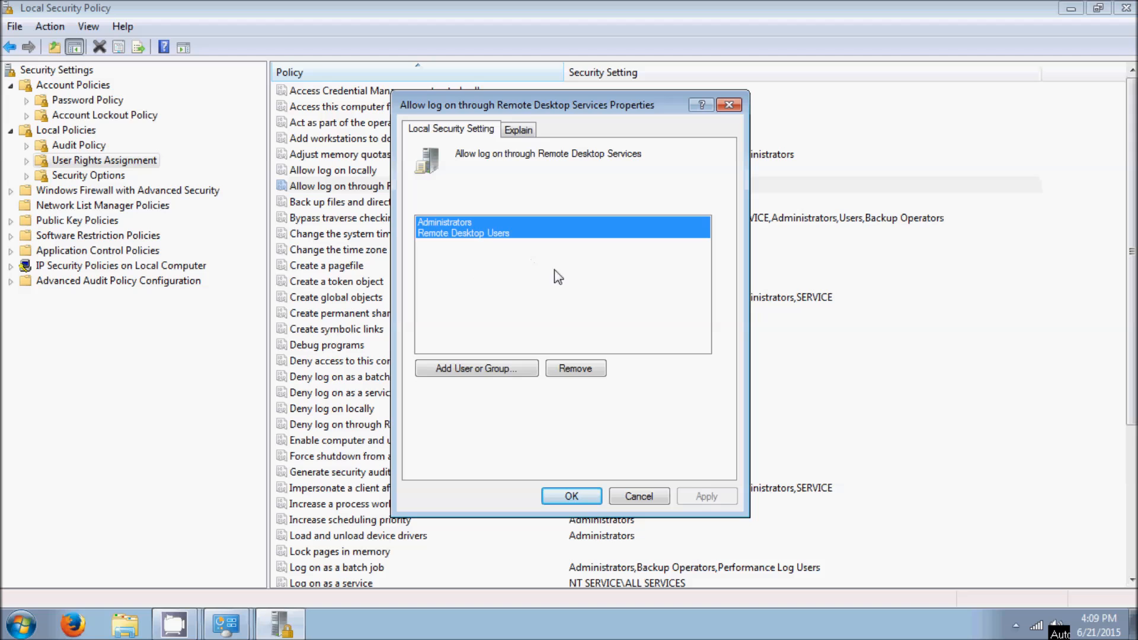
left_click(588, 370)
left_click(725, 501)
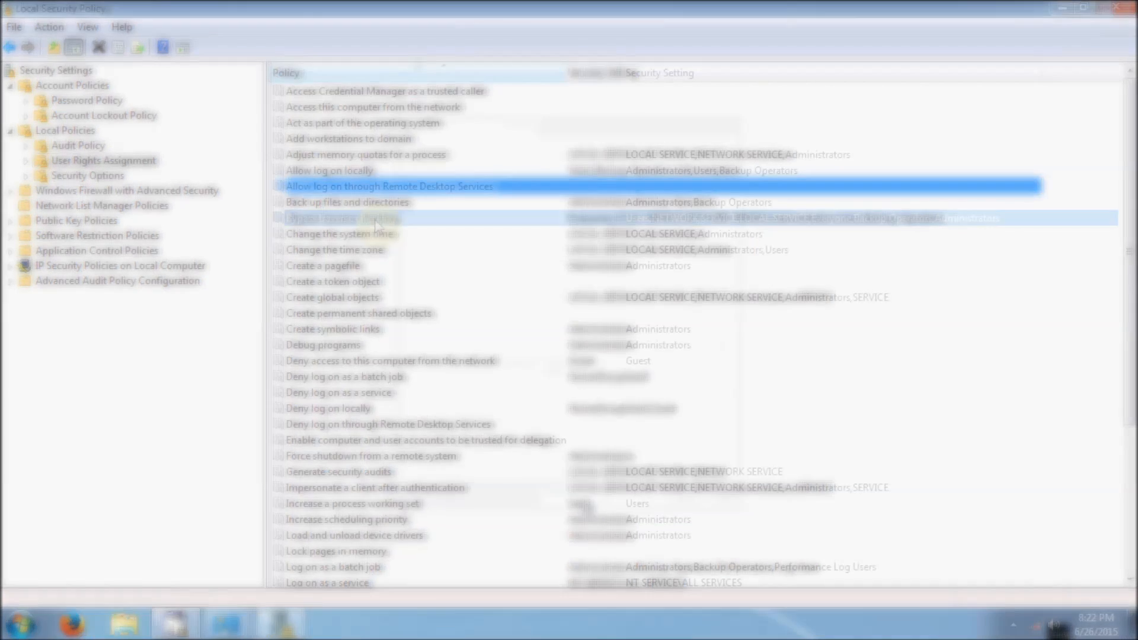
- Remove Everyone from the accounts listed in the "Bypass traverse checking" policy
left_click(406, 220)
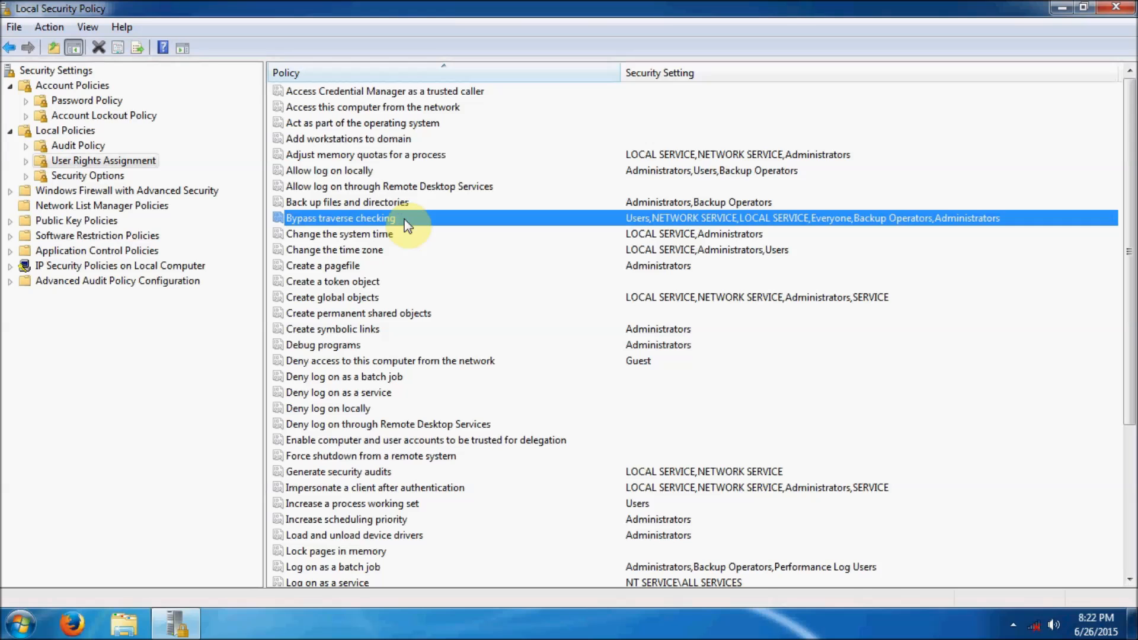
double_click(370, 218)
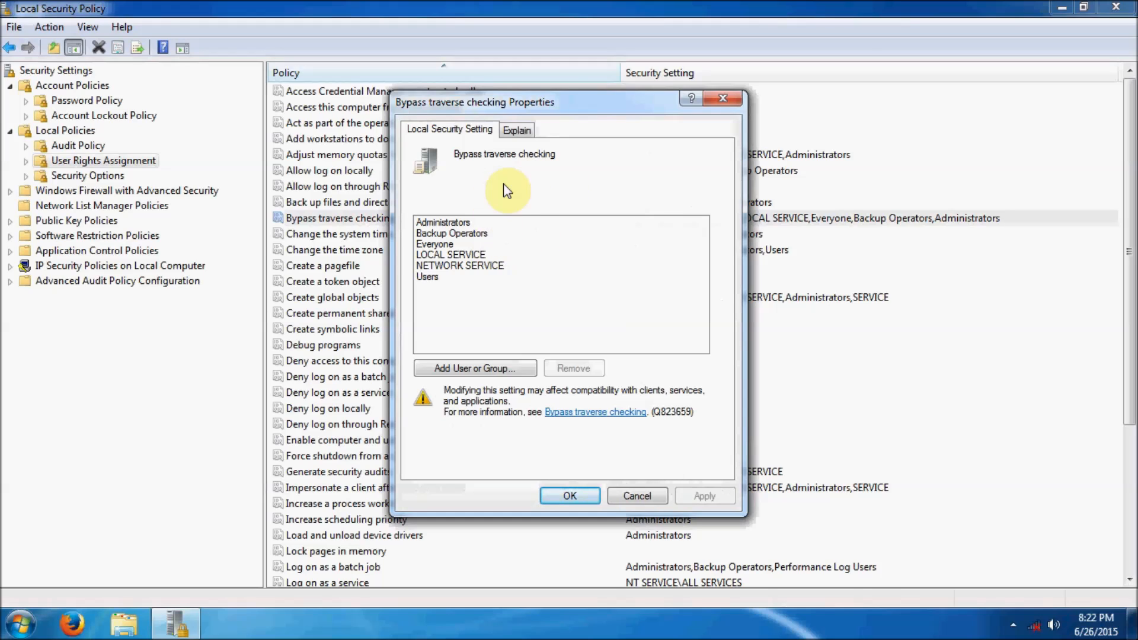
left_click(458, 243)
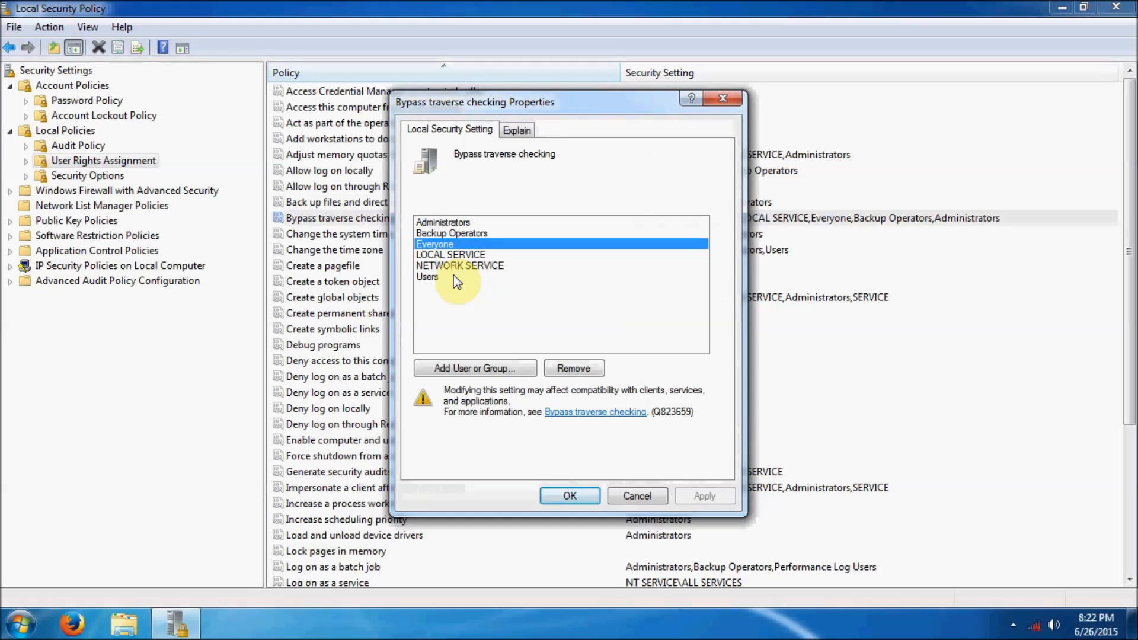
left_click(575, 368)
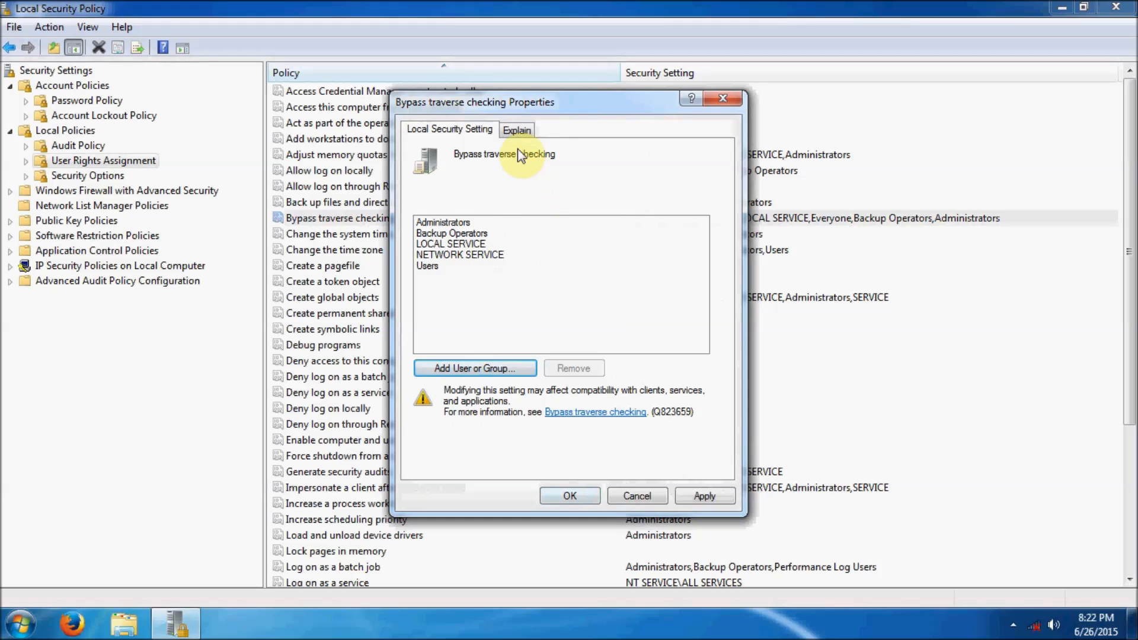
- Read the explanation of the "Bypass traverse checking" policy, and apply its edited account list
left_click(517, 131)
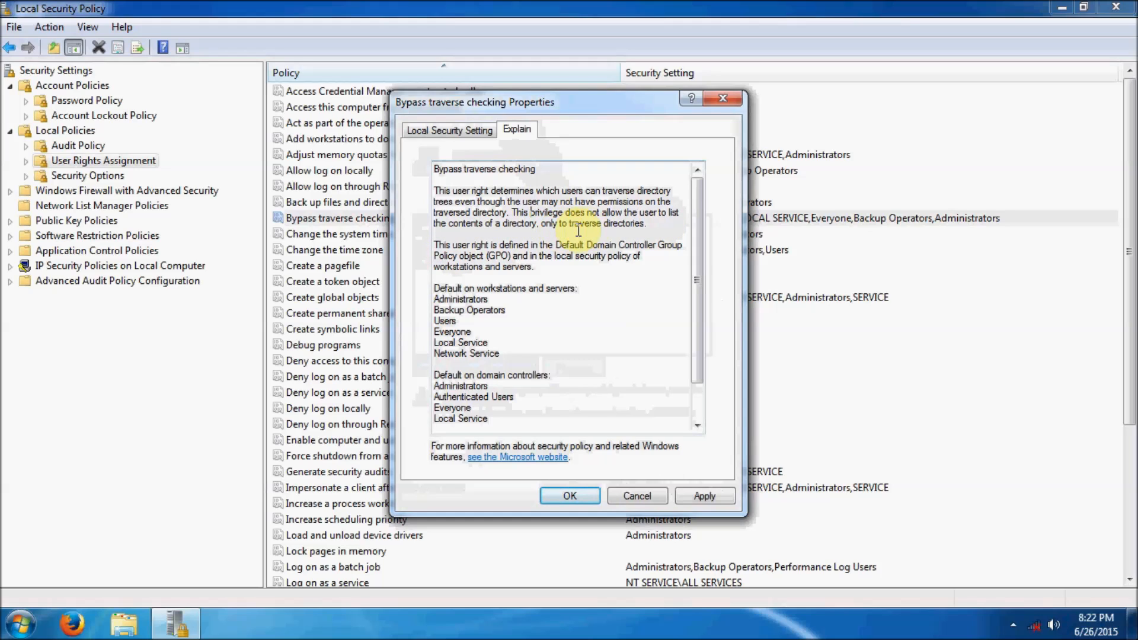
left_click(444, 132)
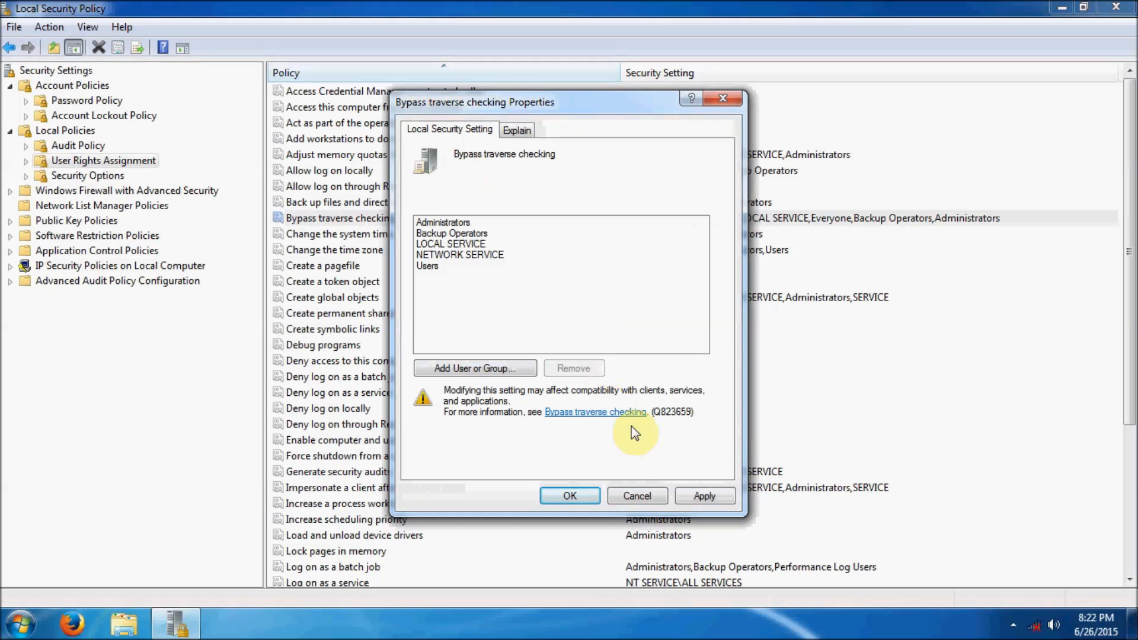
left_click(703, 495)
left_click(532, 364)
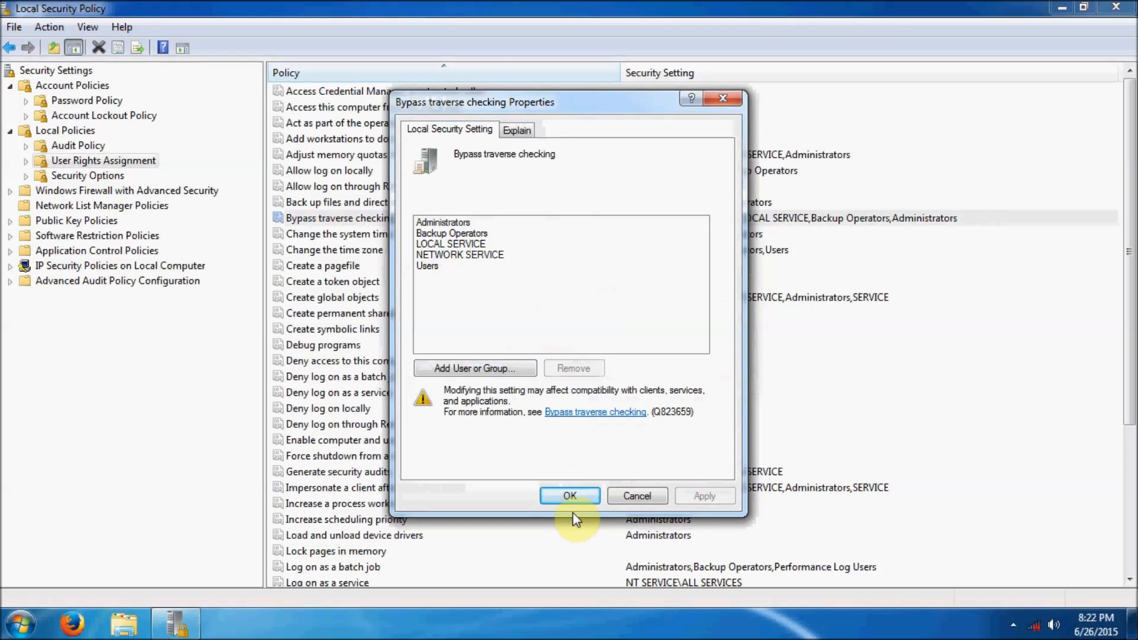
left_click(570, 496)
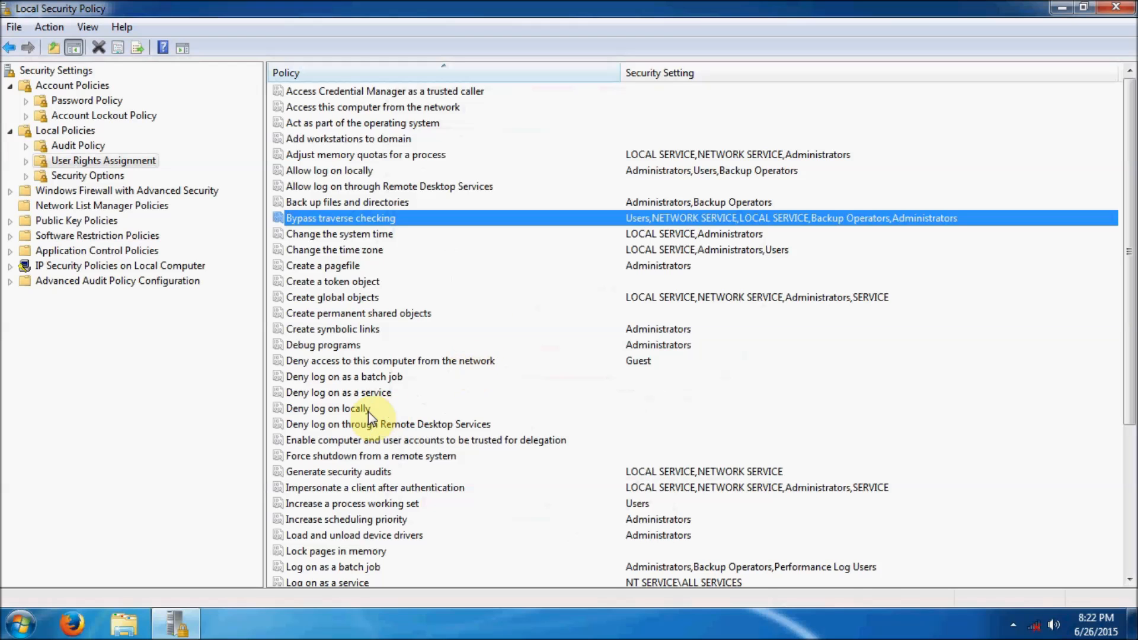
- Add Everyone to the "Deny access to this computer from the network" policy from the found accounts and apply the change
left_click(453, 366)
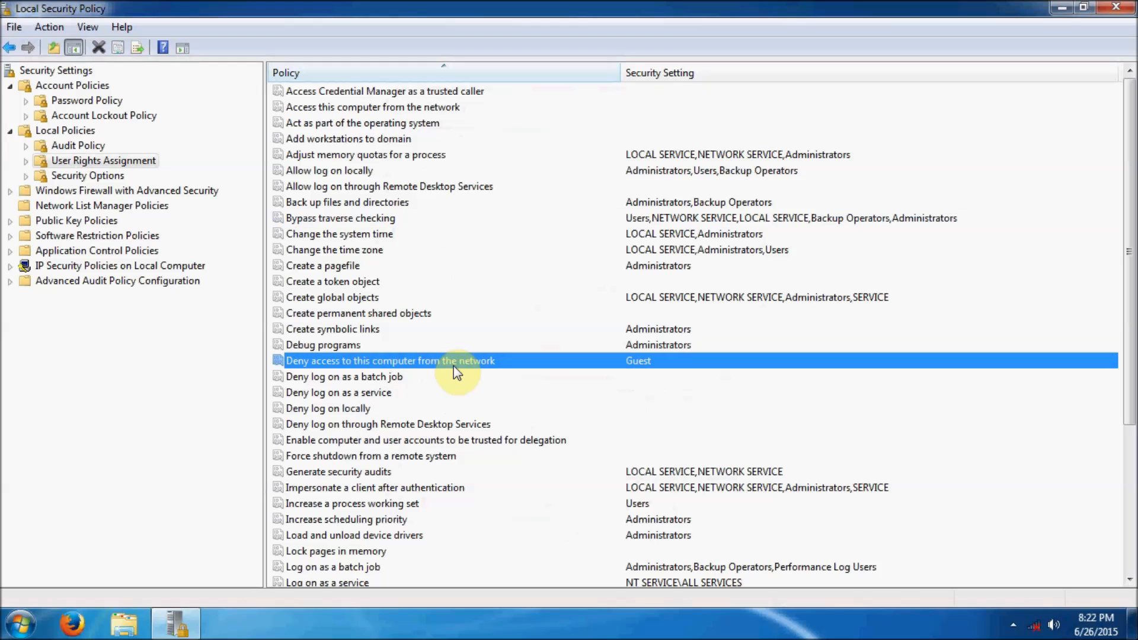
double_click(422, 359)
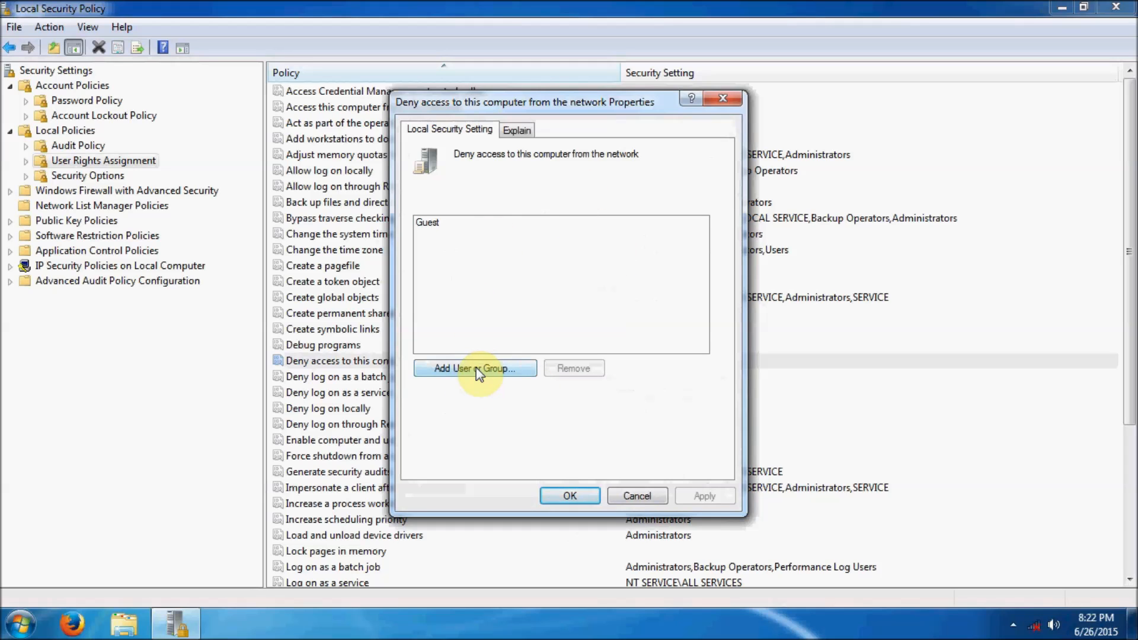
left_click(475, 368)
left_click(452, 310)
left_click(795, 287)
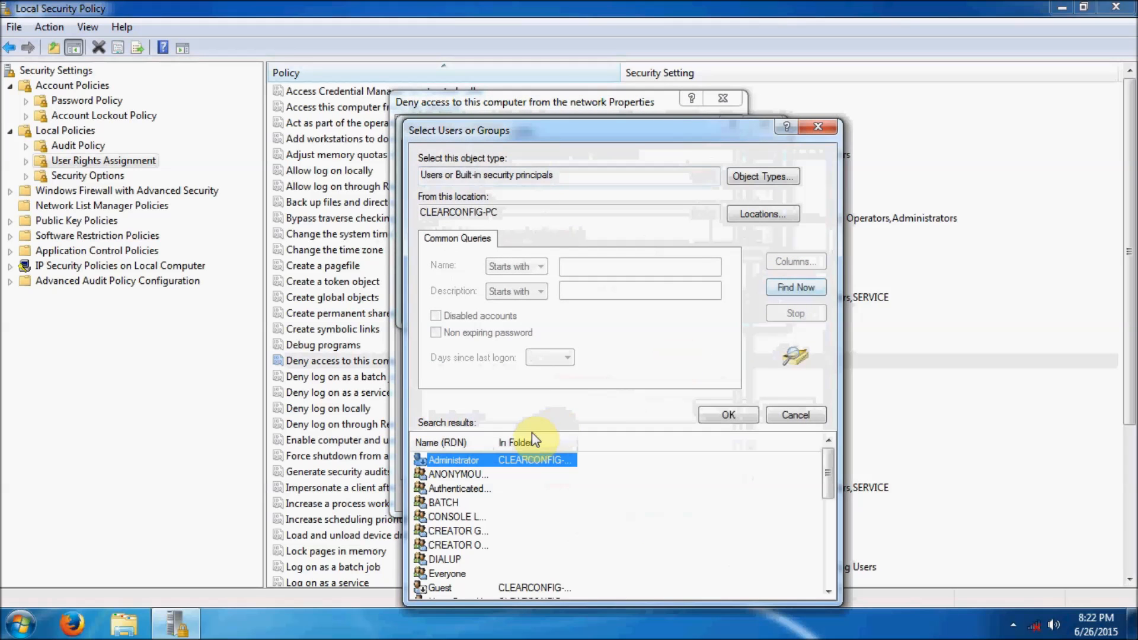
left_click_drag(497, 442, 560, 442)
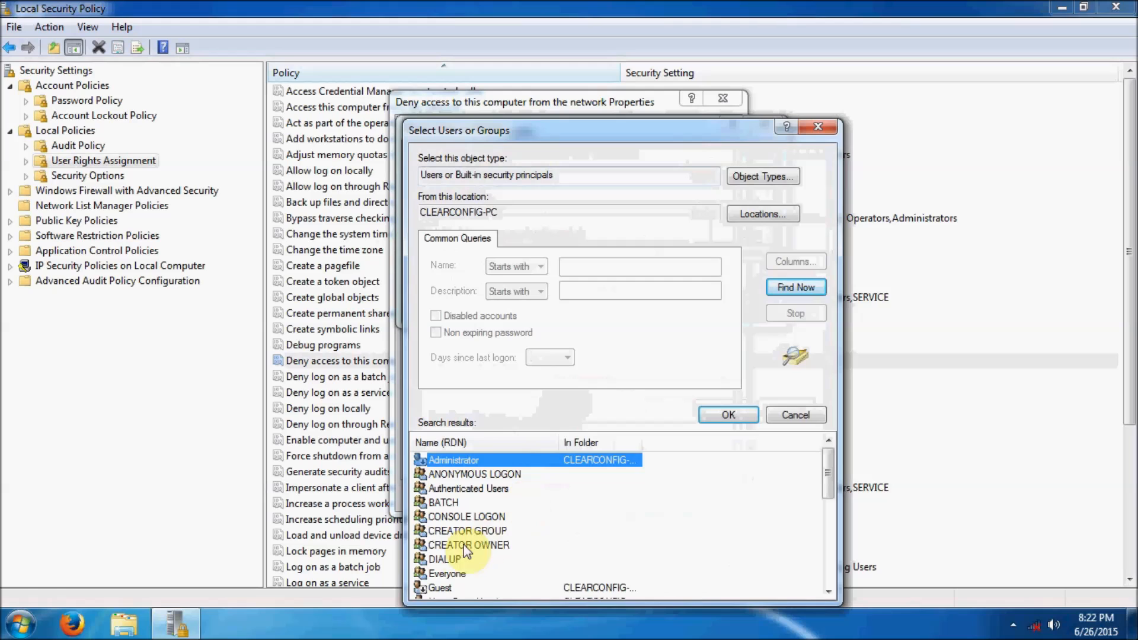
left_click(459, 573)
left_click(725, 415)
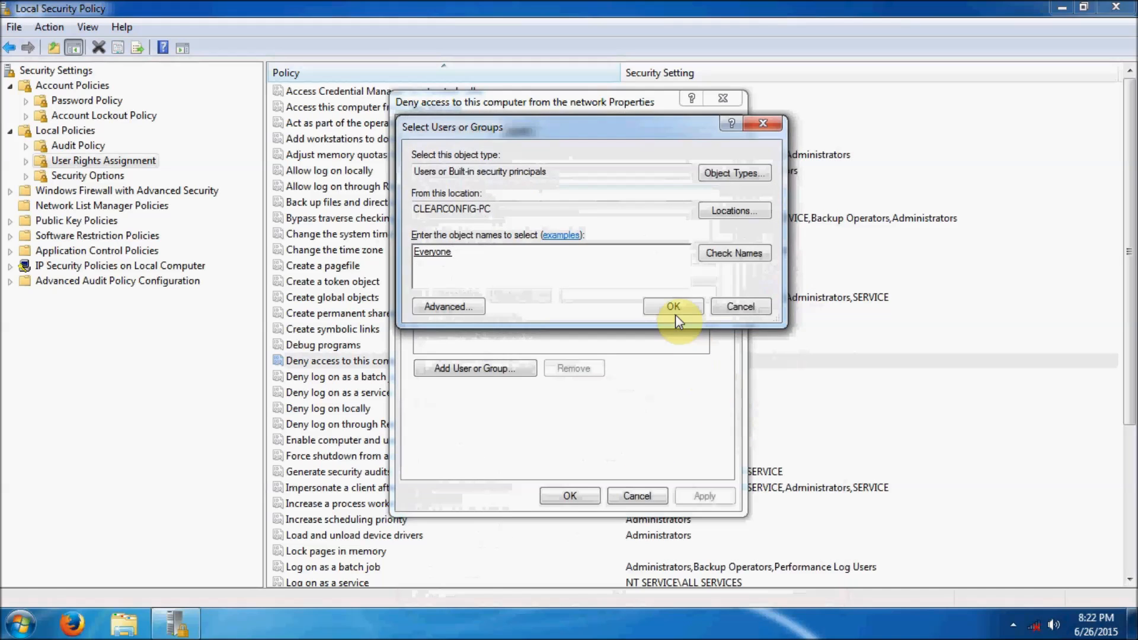
left_click(676, 313)
left_click(705, 495)
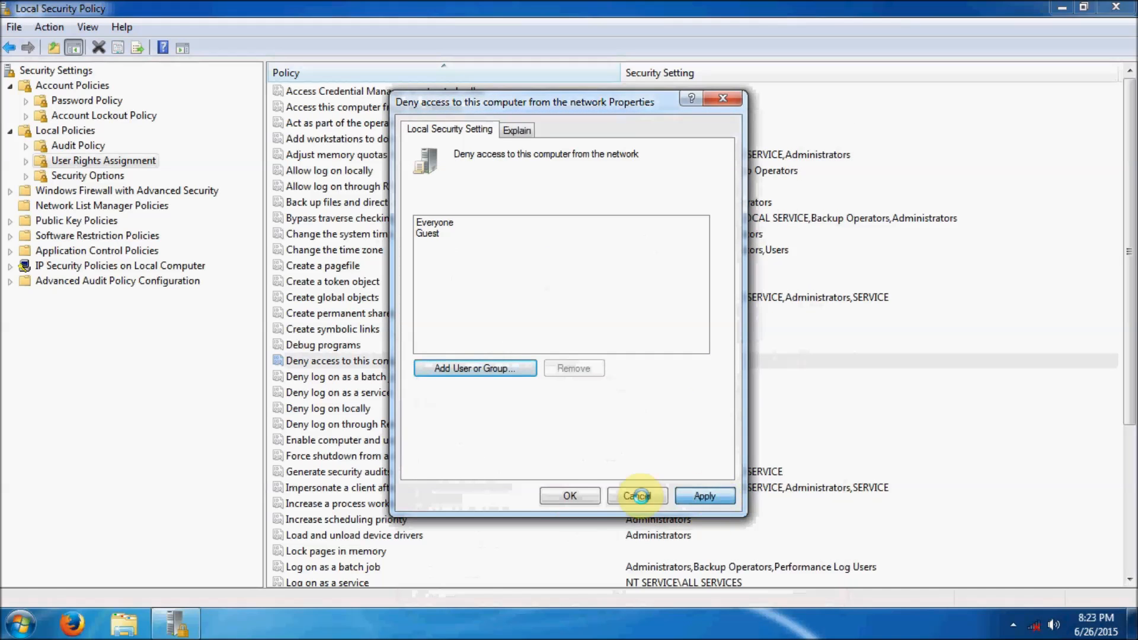
left_click(569, 497)
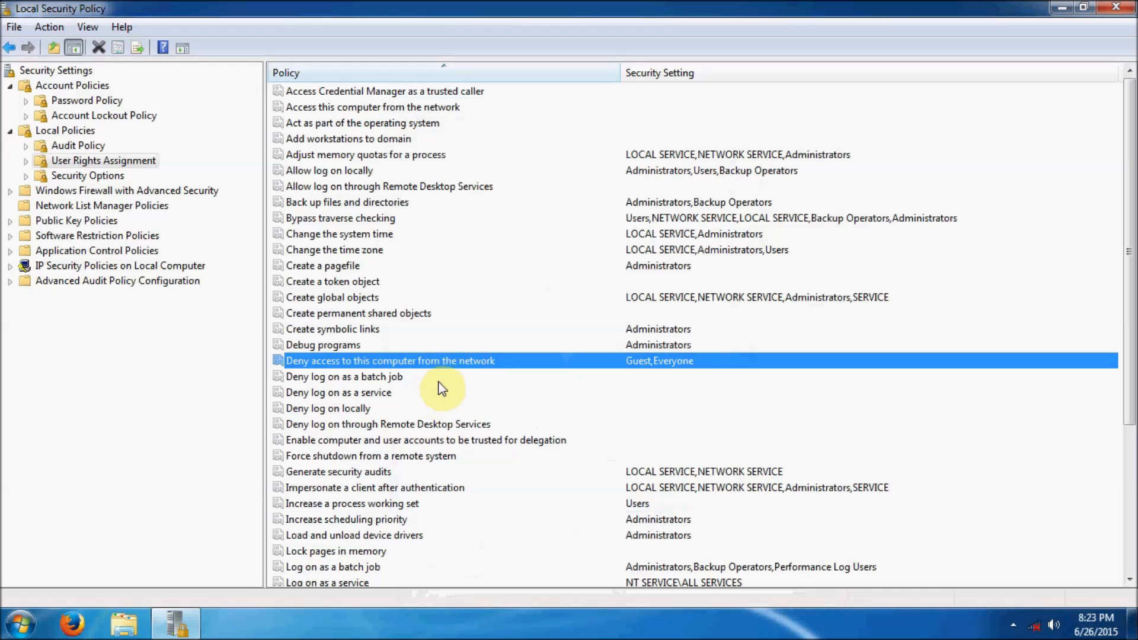
- Start adding accounts to the "Deny log on as a batch job" policy and list all available users and groups with full names readable
left_click(398, 377)
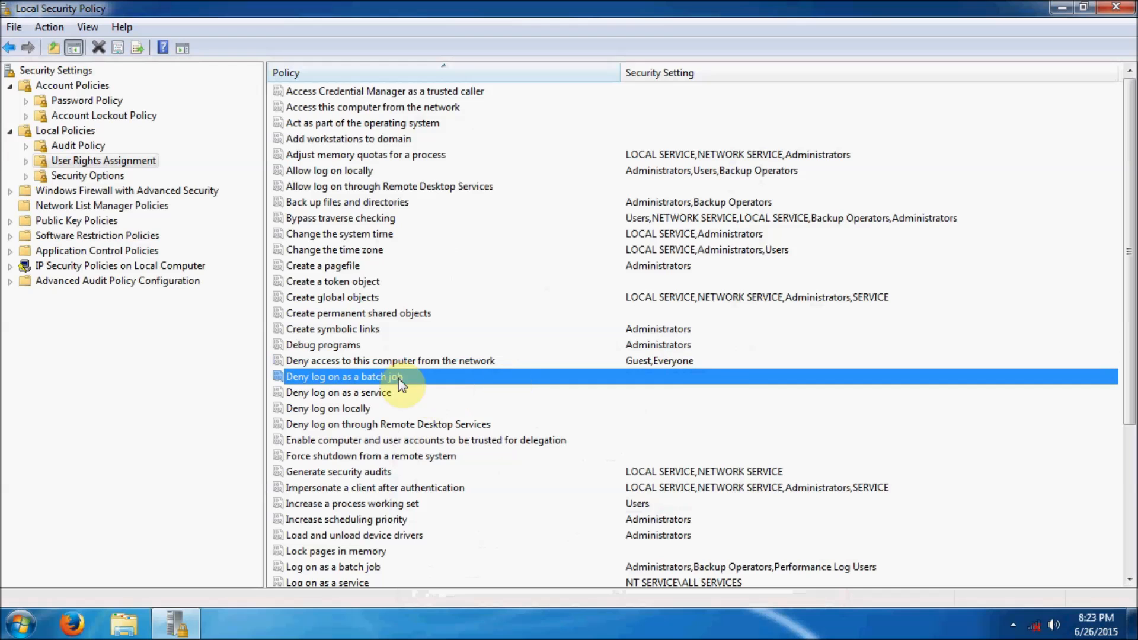
double_click(448, 380)
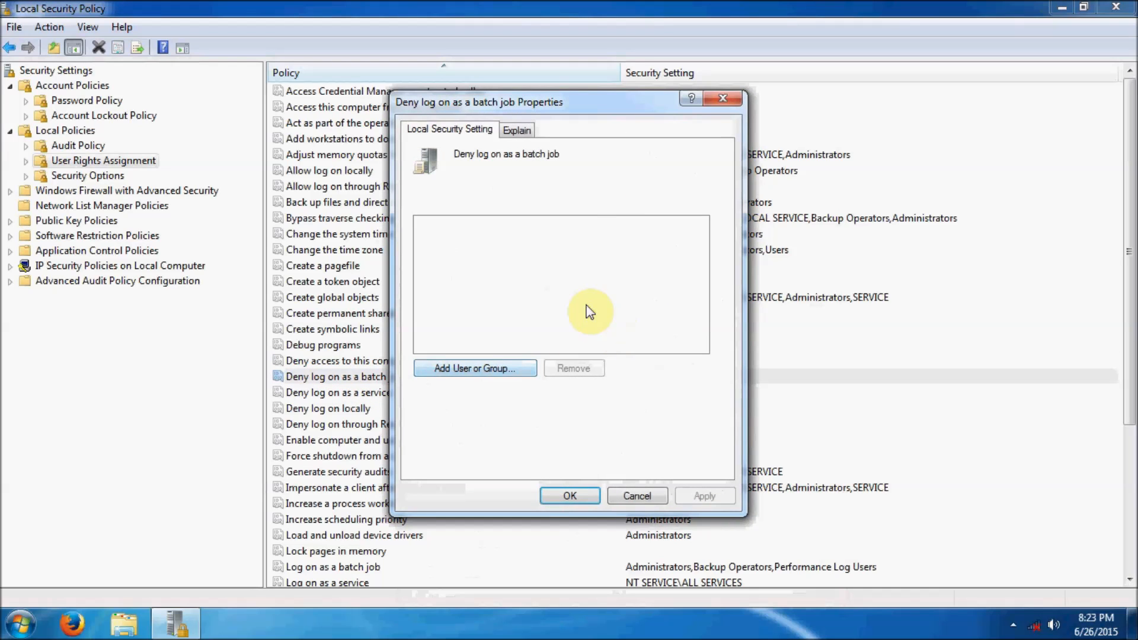
left_click(488, 368)
left_click(450, 307)
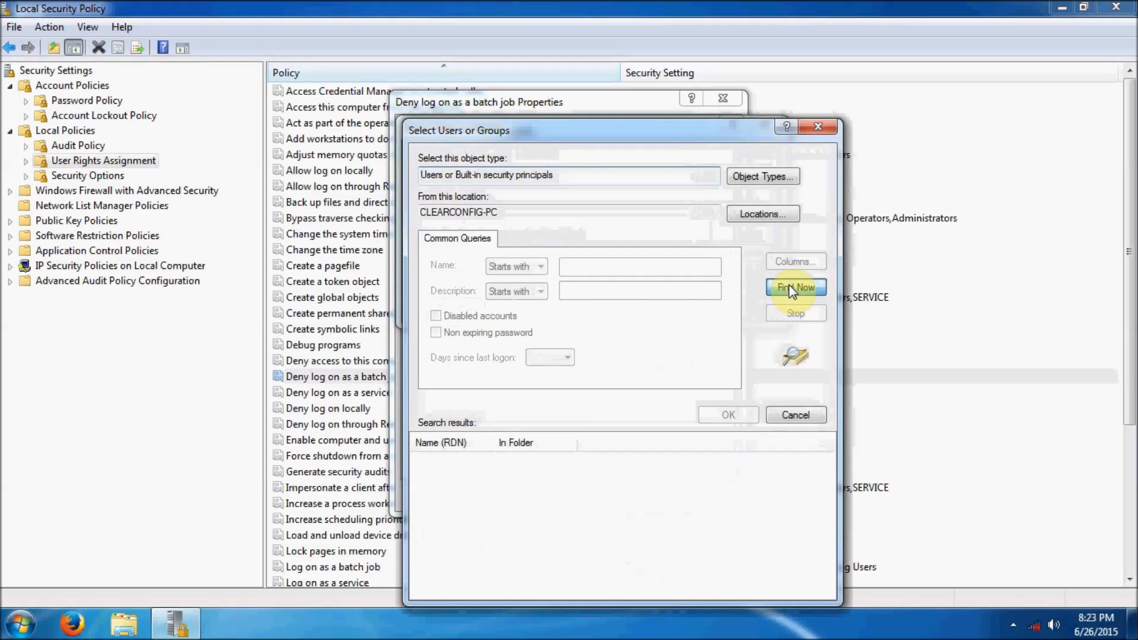
left_click(796, 288)
left_click_drag(498, 439, 578, 442)
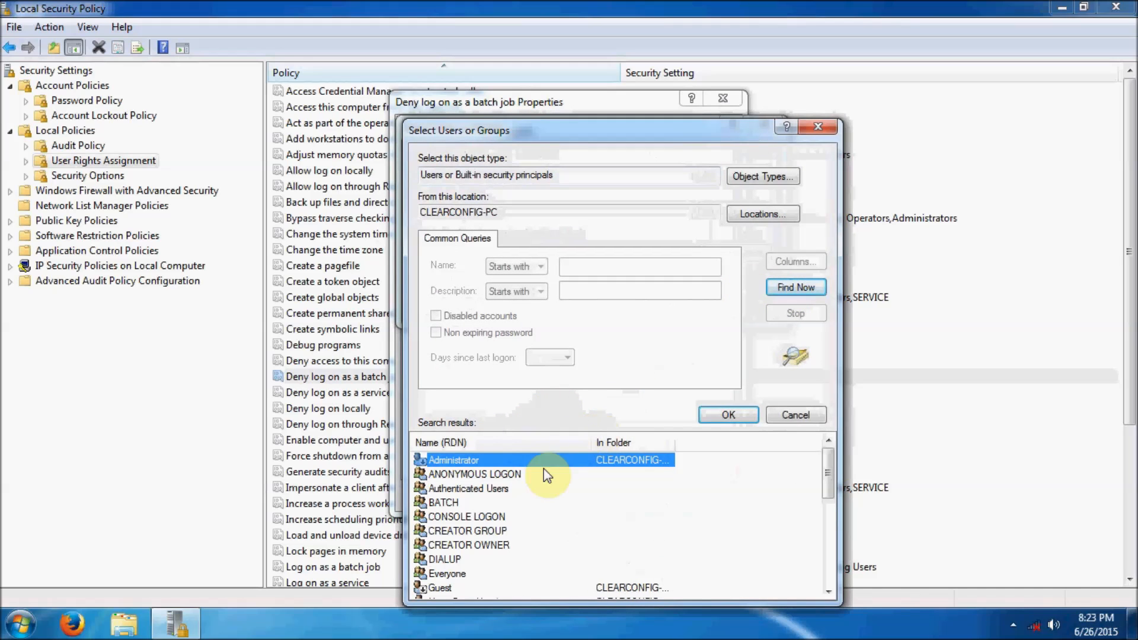
- Add ANONYMOUS LOGON, Guest, HomeGroupUser$ and TERMINAL SERVER USER to the "Deny log on as a batch job" policy and apply the change
left_click(511, 474)
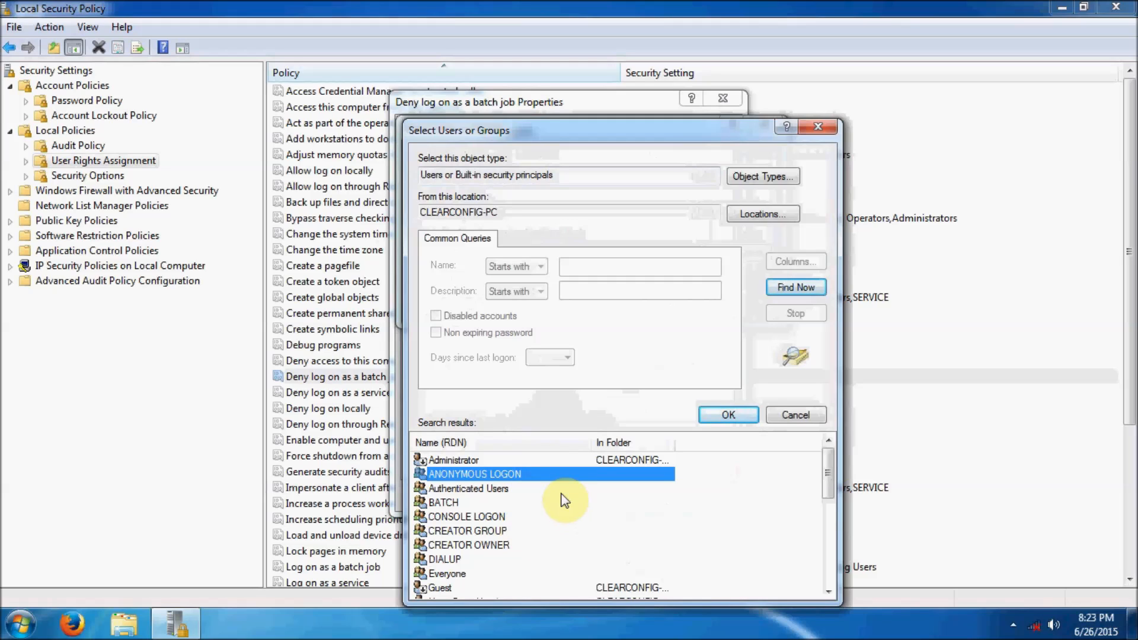
scroll(558, 498, "down", 1)
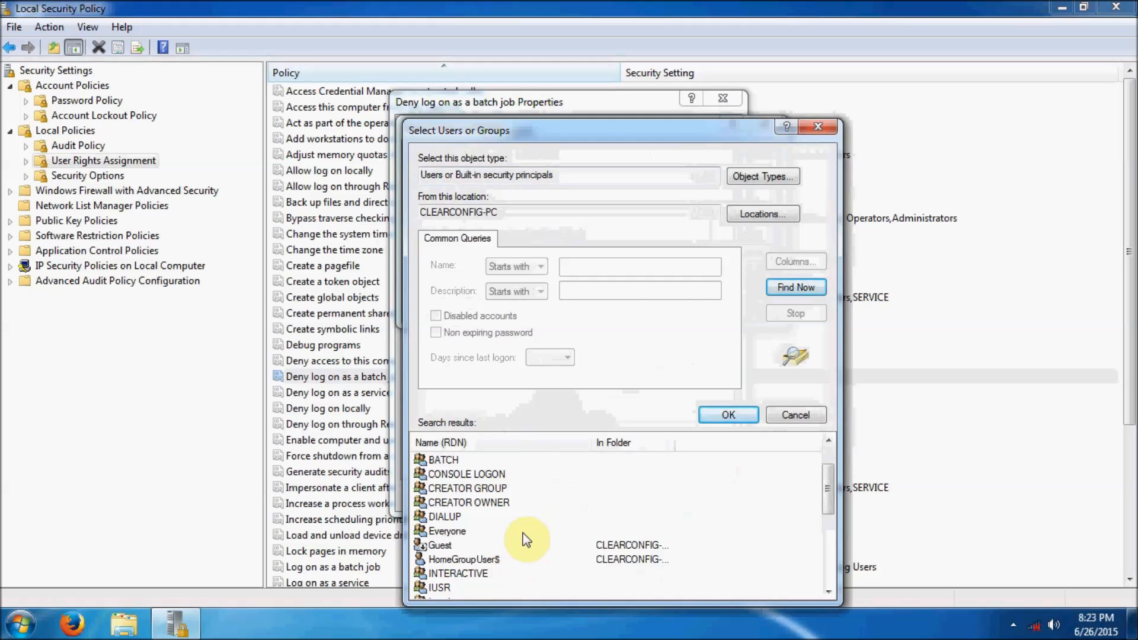
left_click(451, 545)
left_click(504, 559, "ctrl")
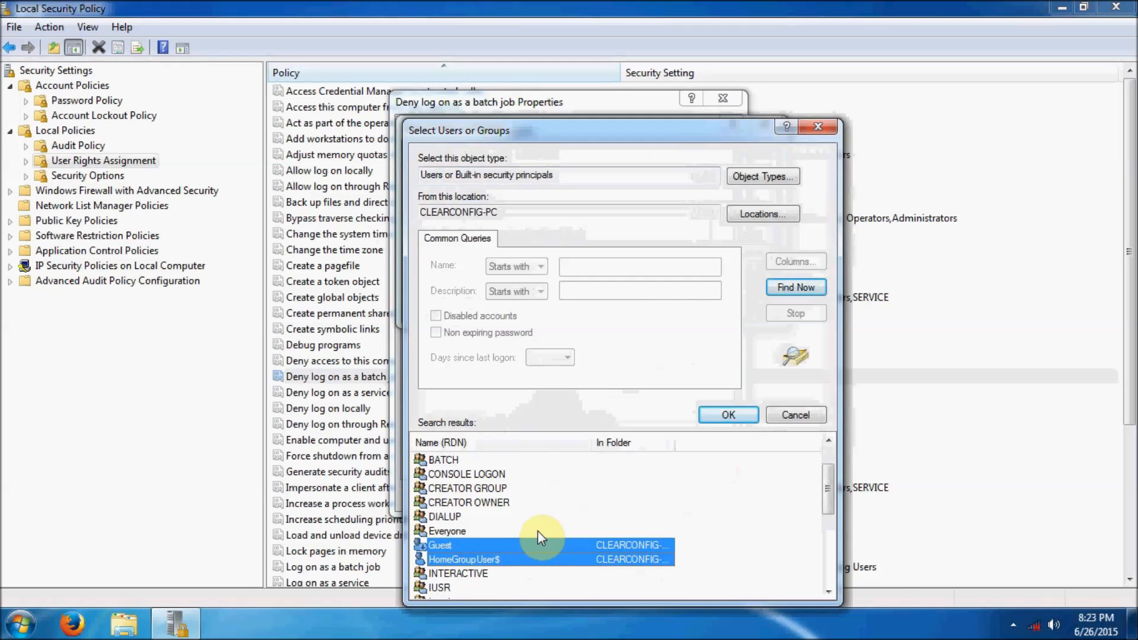
scroll(538, 531, "down", 2)
scroll(538, 531, "down", 2)
left_click(514, 574, "ctrl")
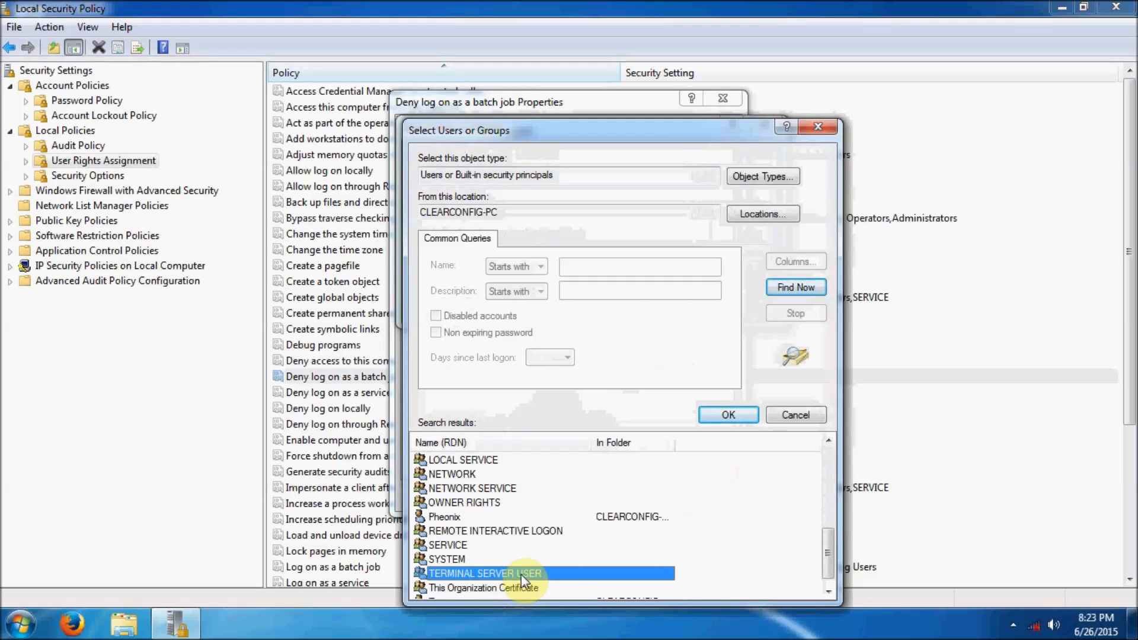
left_click(729, 415)
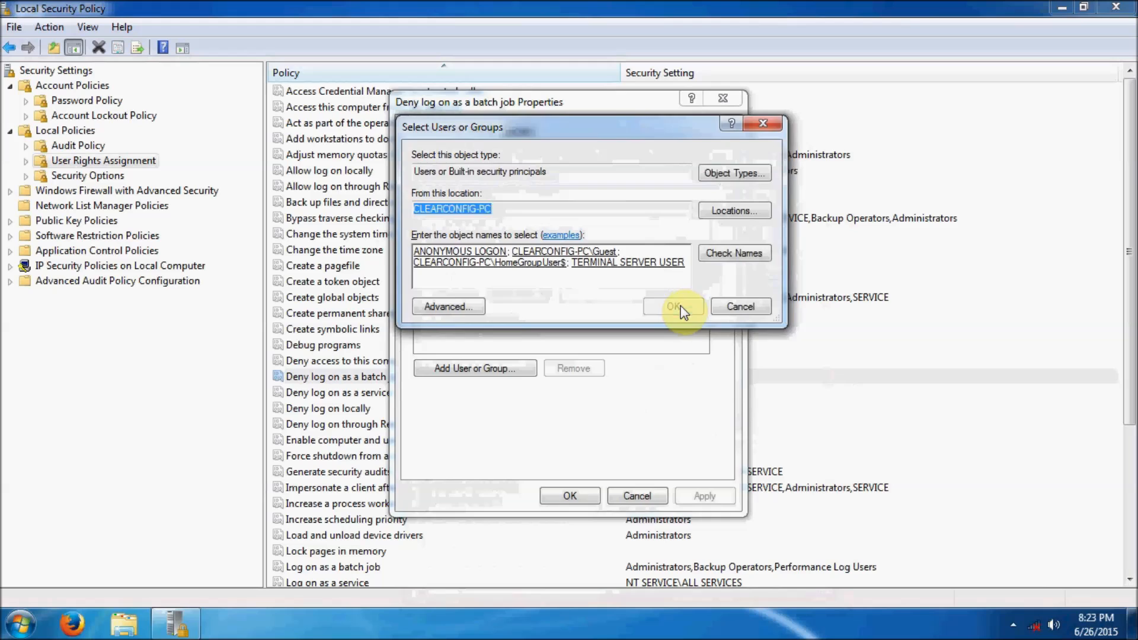
left_click(675, 307)
left_click(705, 495)
left_click(570, 496)
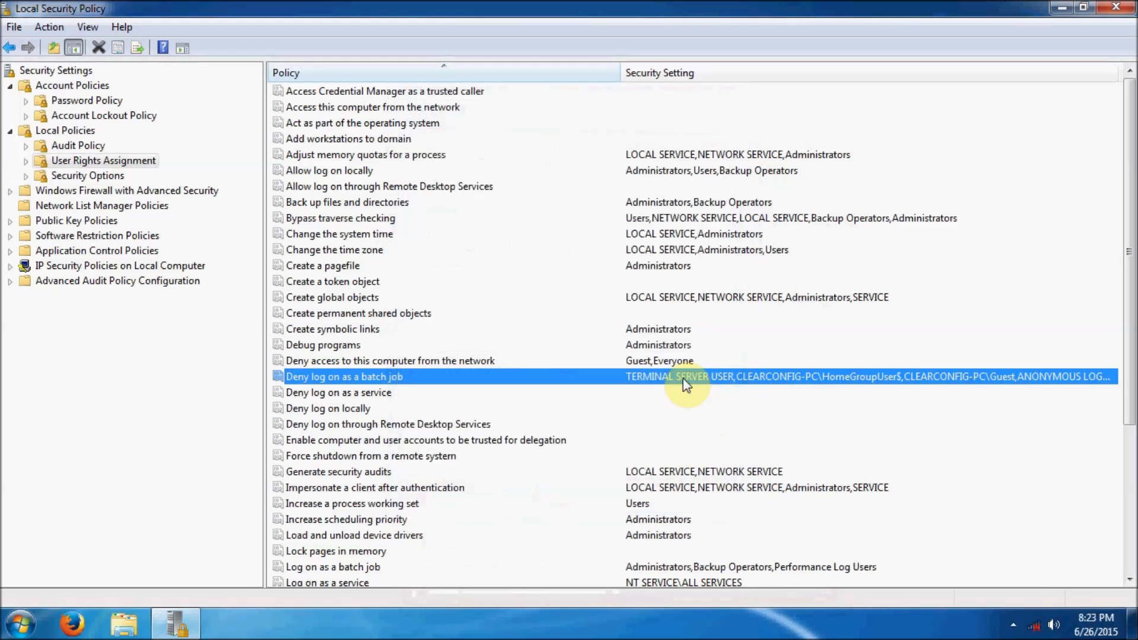
- Start adding accounts to the "Deny log on as a service" policy and list all available users and groups
double_click(471, 390)
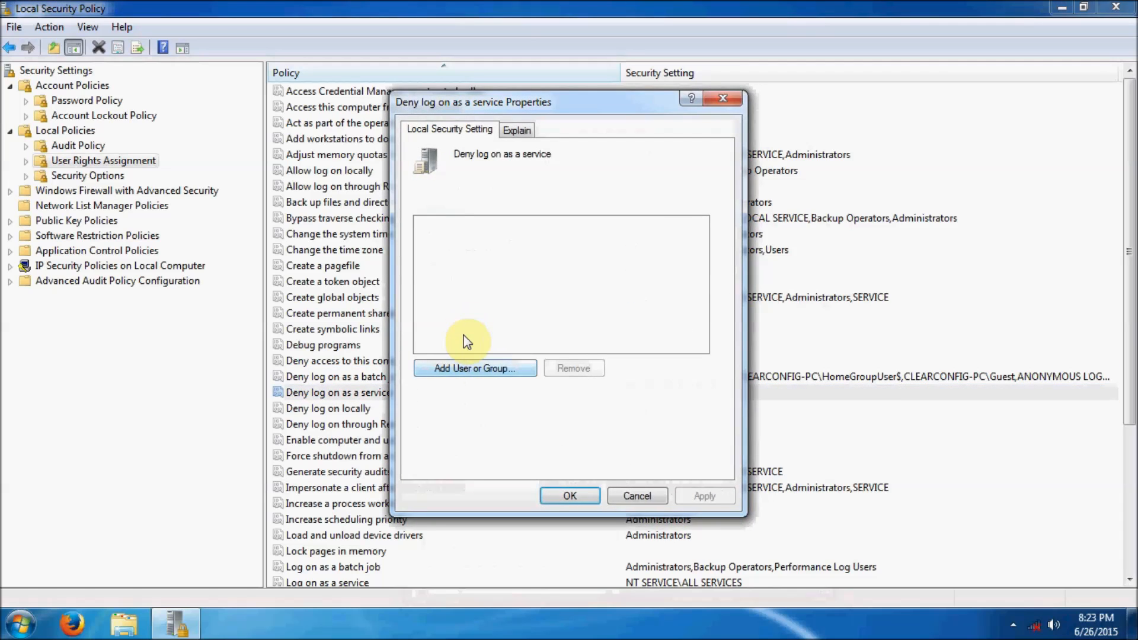
left_click(468, 369)
left_click(469, 308)
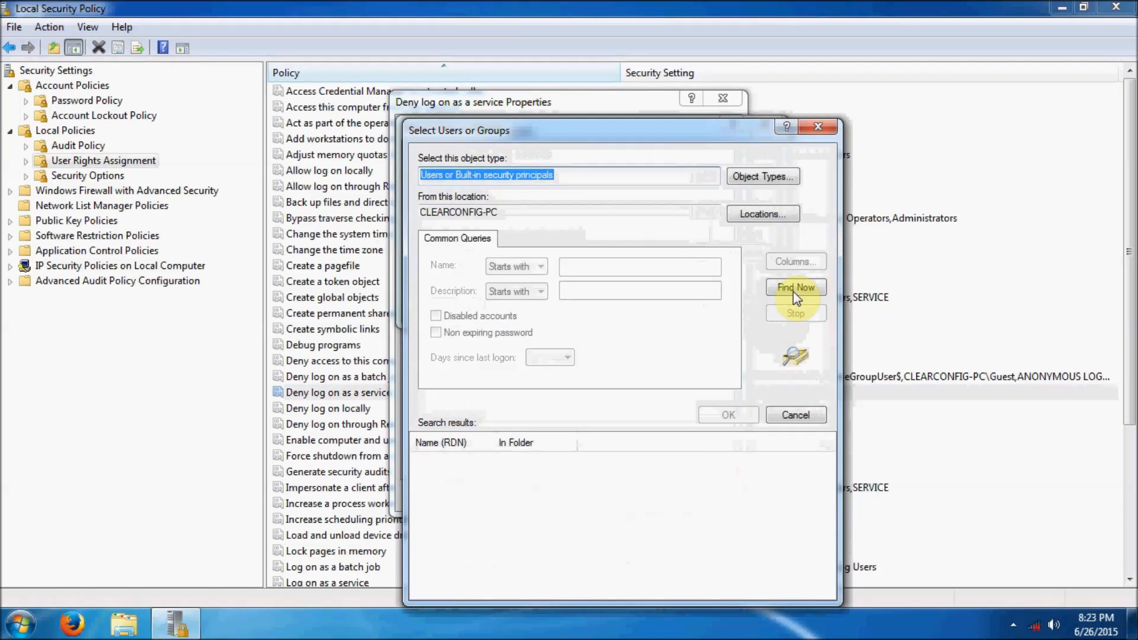
left_click(793, 292)
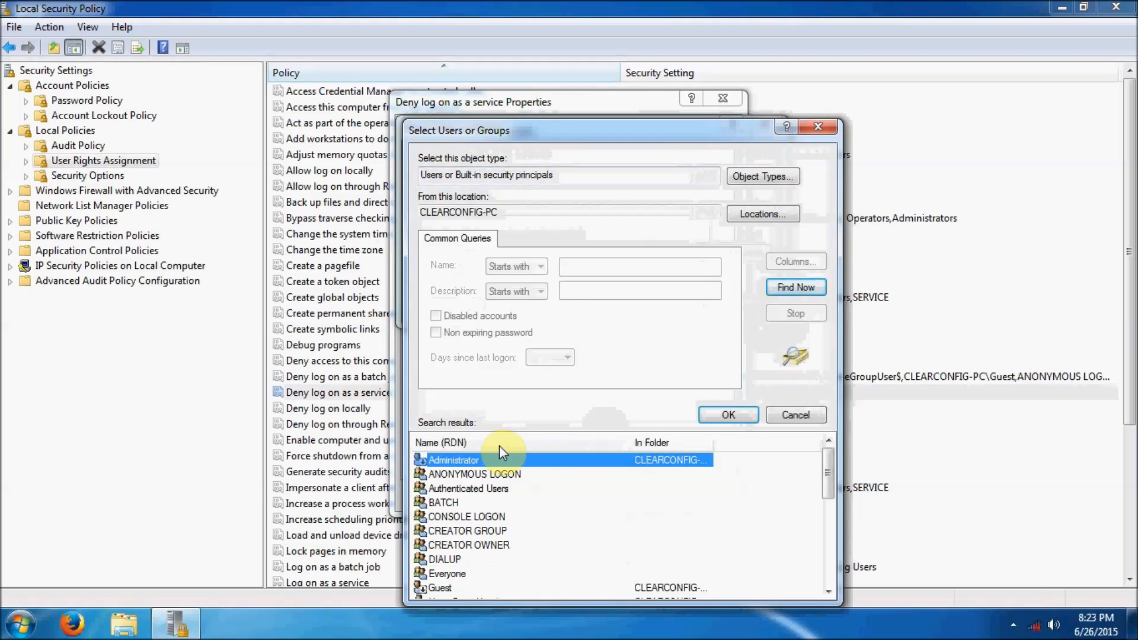
- Add ANONYMOUS LOGON, Guest, HomeGroupUser$ and TERMINAL SERVER USER to the "Deny log on as a service" policy and apply the change
left_click(525, 473)
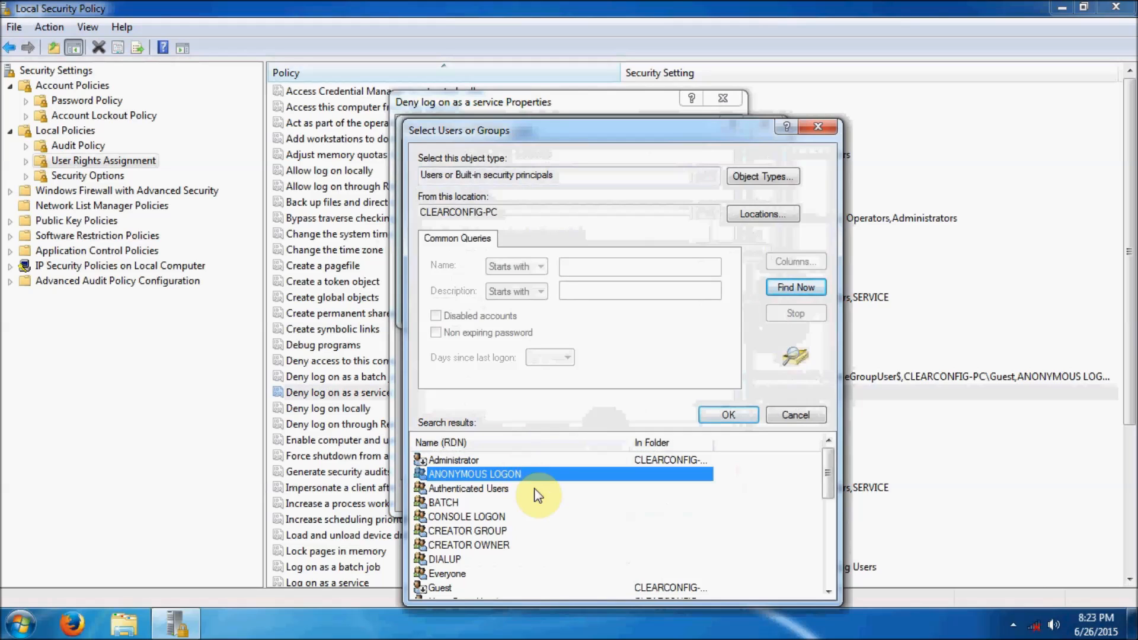
left_click(472, 588, "ctrl")
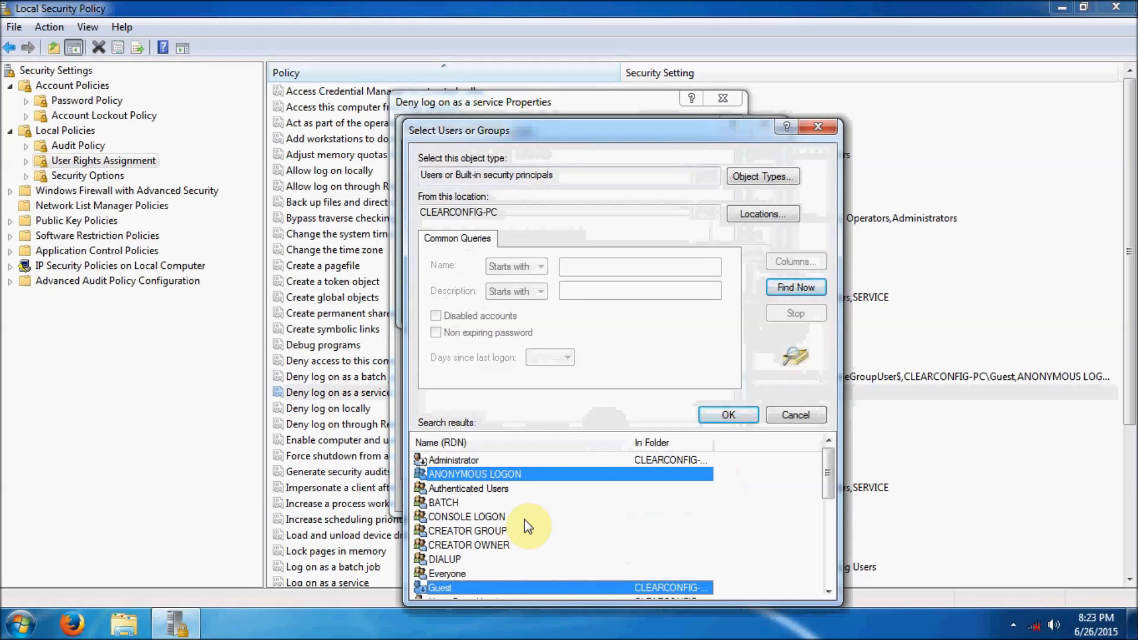
scroll(528, 522, "down", 2)
left_click(504, 518, "ctrl")
scroll(518, 542, "down", 3)
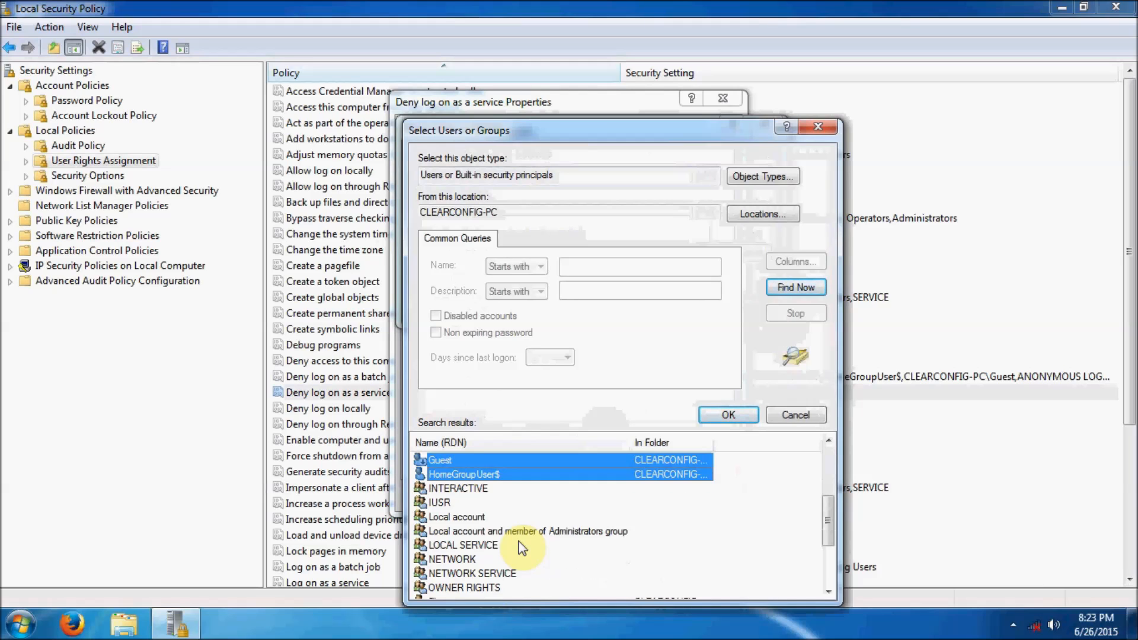
left_click(500, 560)
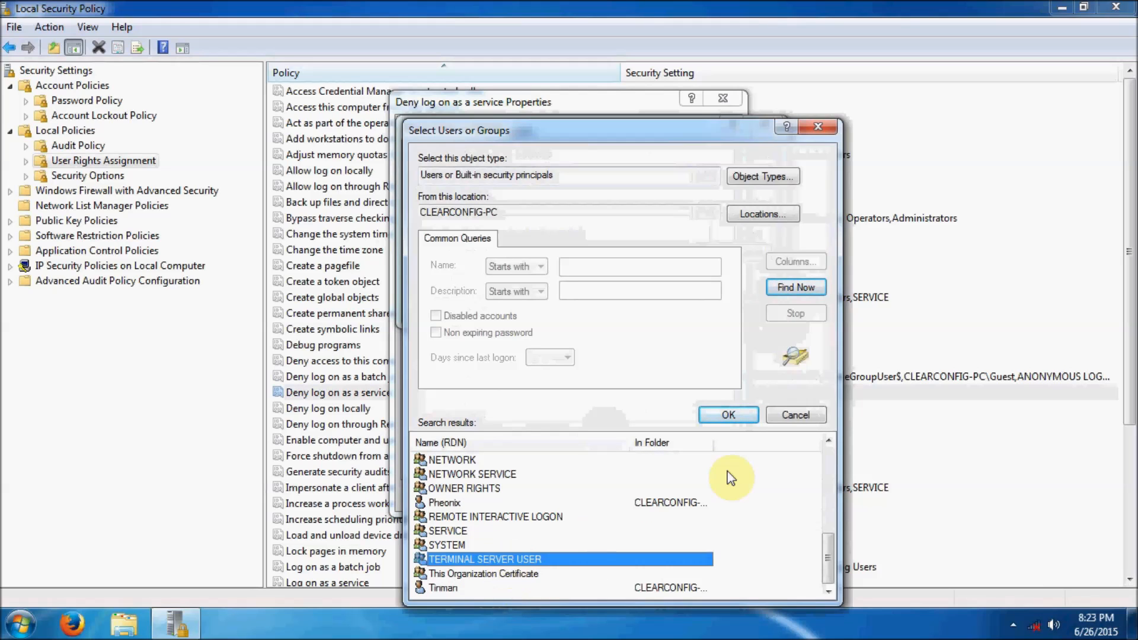
left_click(728, 415)
left_click(667, 305)
left_click(700, 495)
left_click(566, 495)
- Start adding accounts to the "Deny log on locally" policy and list all available users and groups with full names readable
double_click(579, 409)
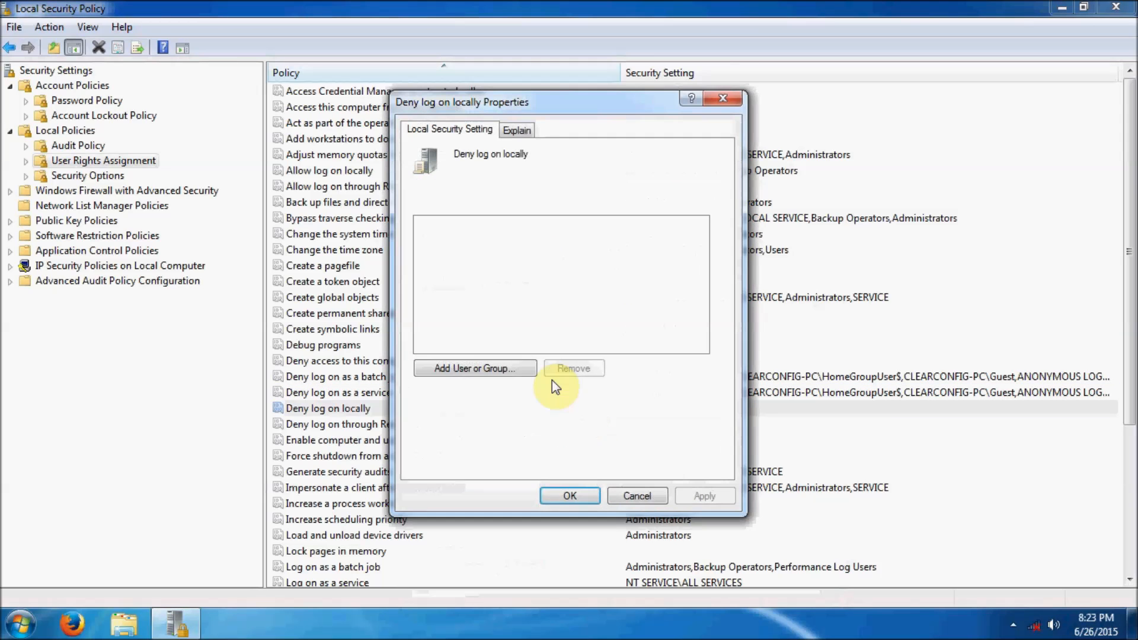
left_click(471, 365)
left_click(463, 305)
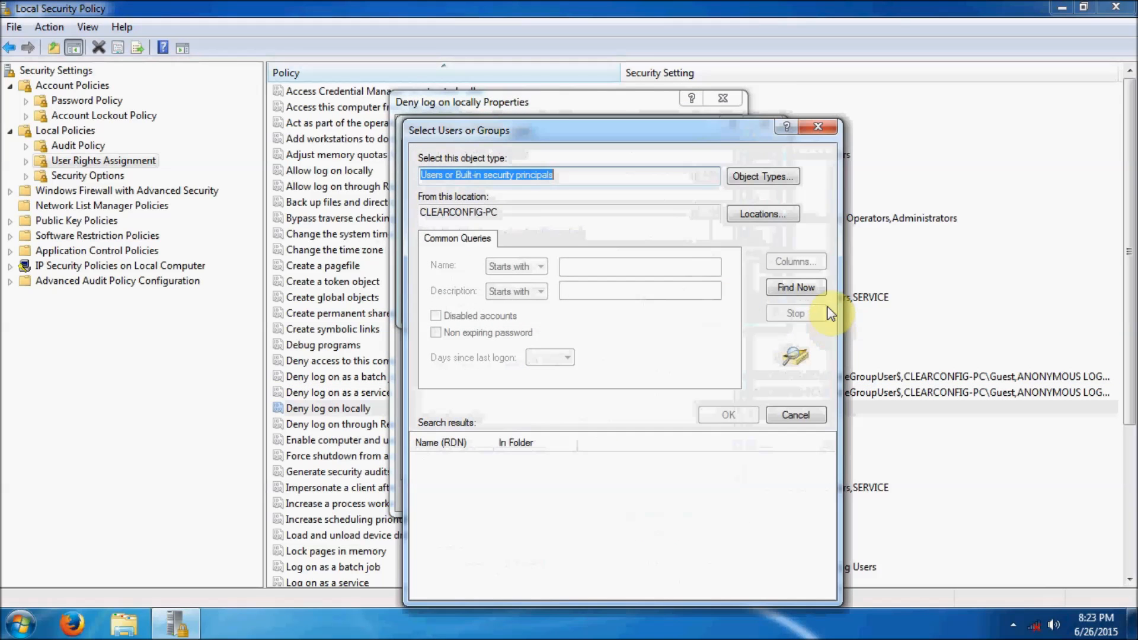
left_click(814, 288)
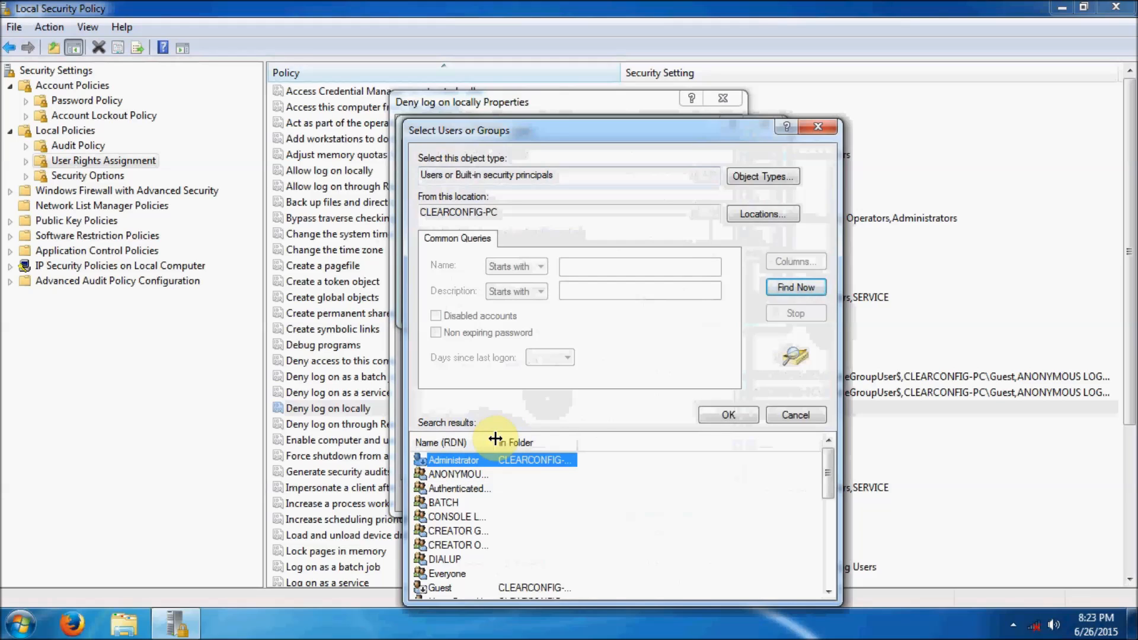
left_click_drag(495, 438, 579, 442)
- Add ANONYMOUS LOGON, Guest, HomeGroupUser$ and TERMINAL SERVER USER to the "Deny log on locally" policy and apply the change
left_click(500, 474)
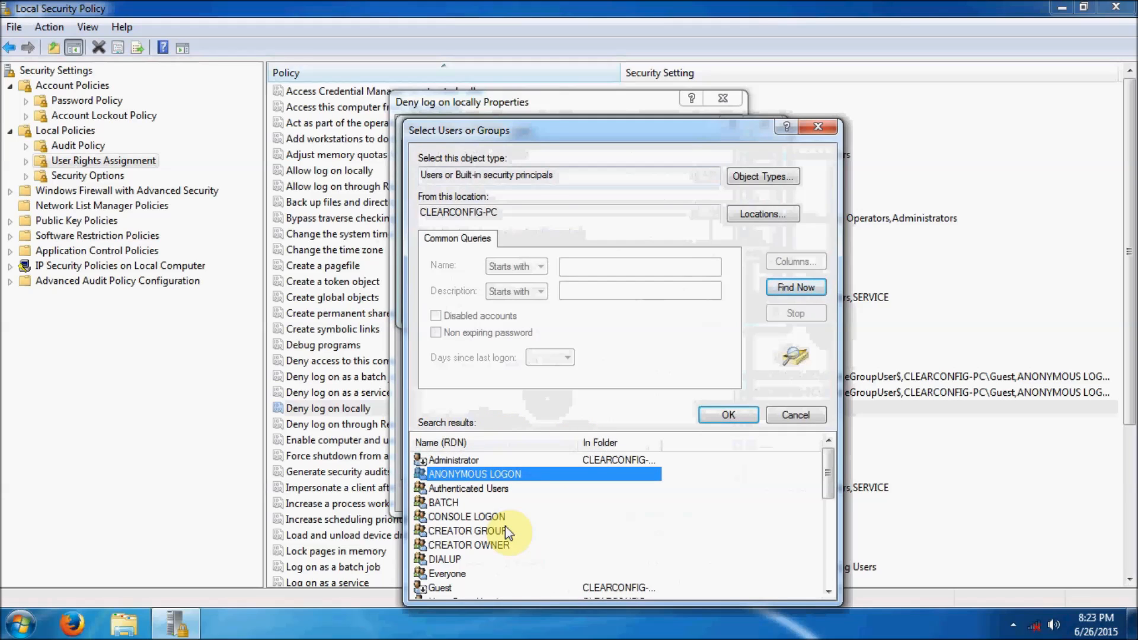
left_click(477, 575, "ctrl")
left_click(474, 587)
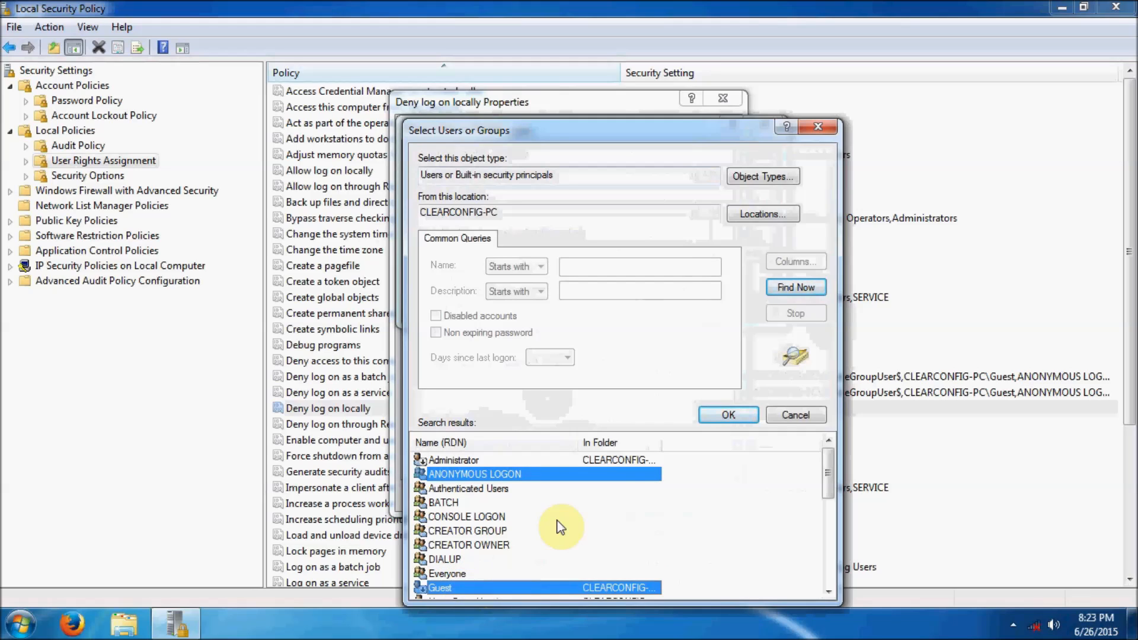
scroll(552, 524, "down", 2)
left_click(518, 519, "ctrl")
scroll(521, 542, "down", 3)
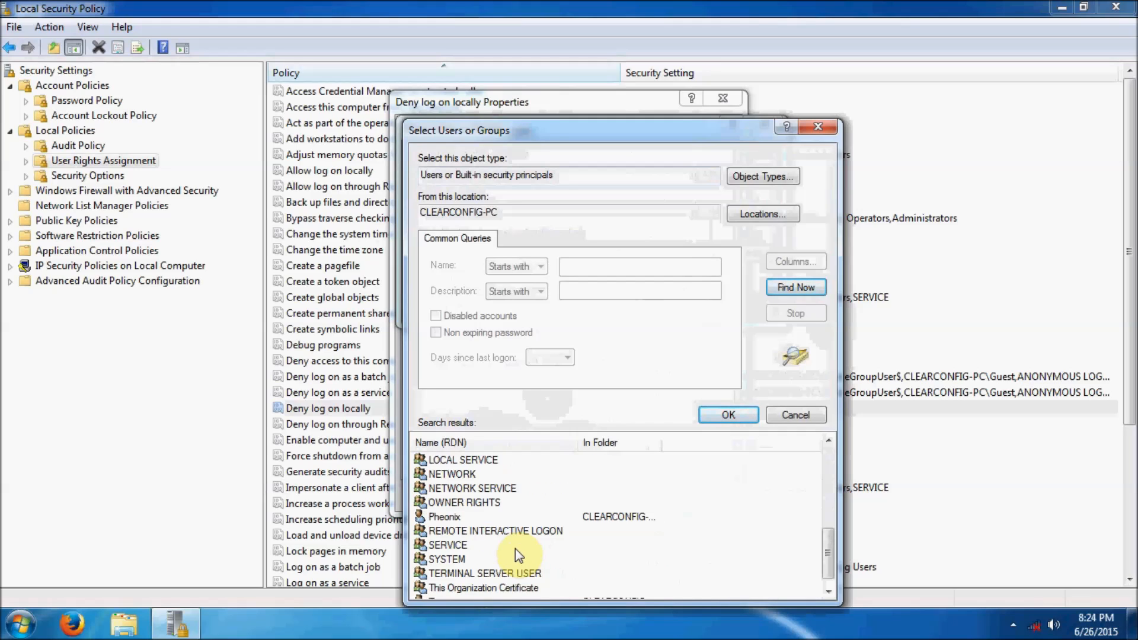
left_click(507, 573, "ctrl")
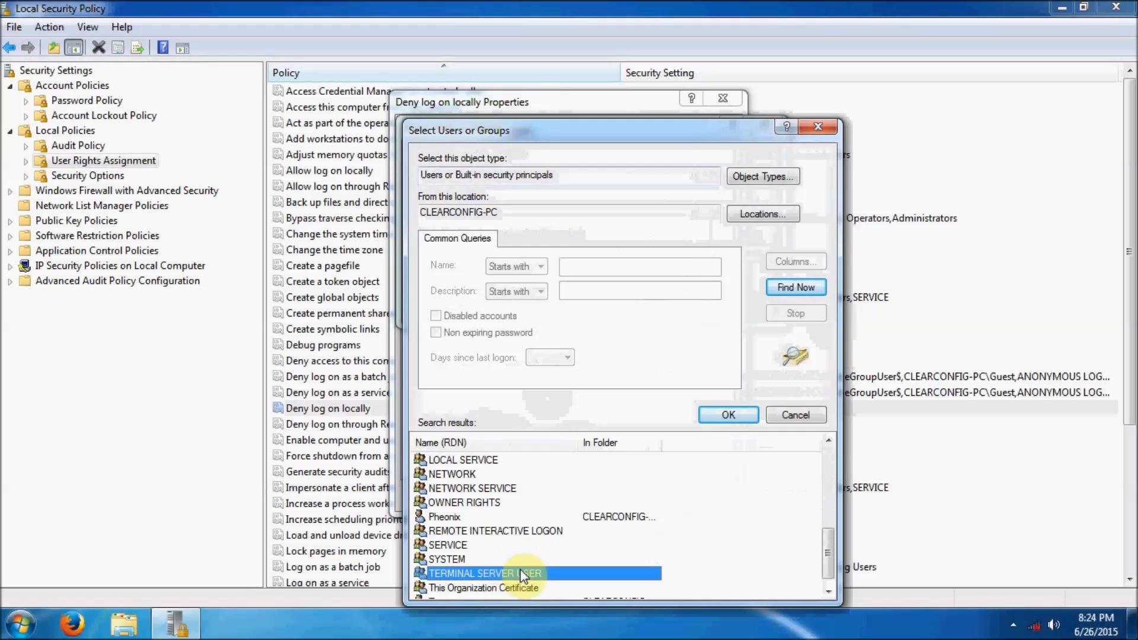
left_click(729, 414)
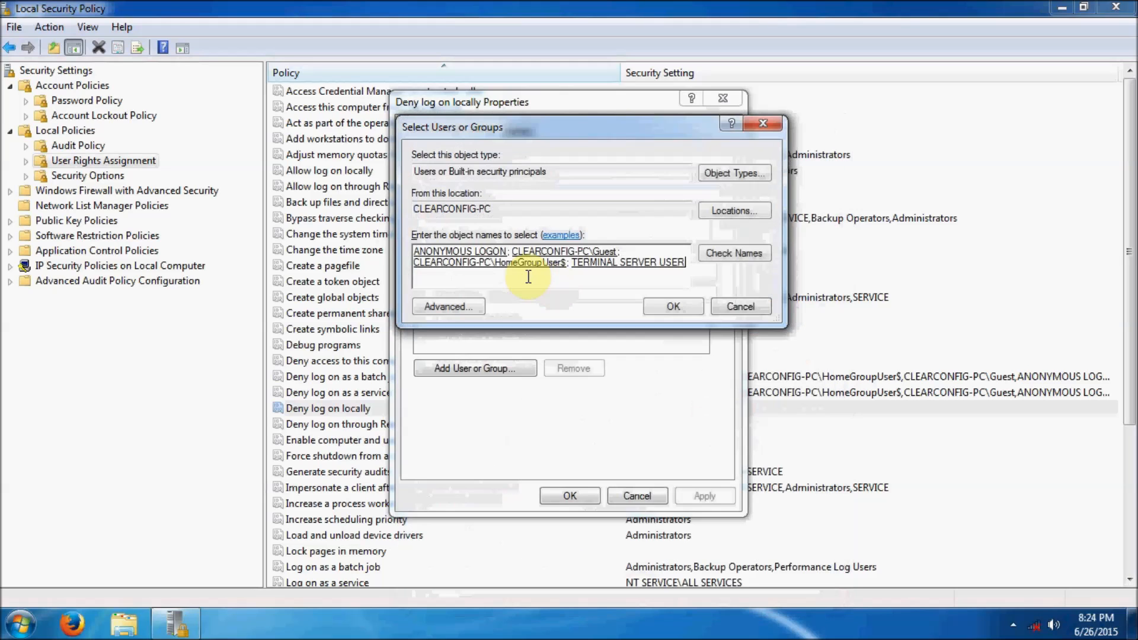
left_click(675, 307)
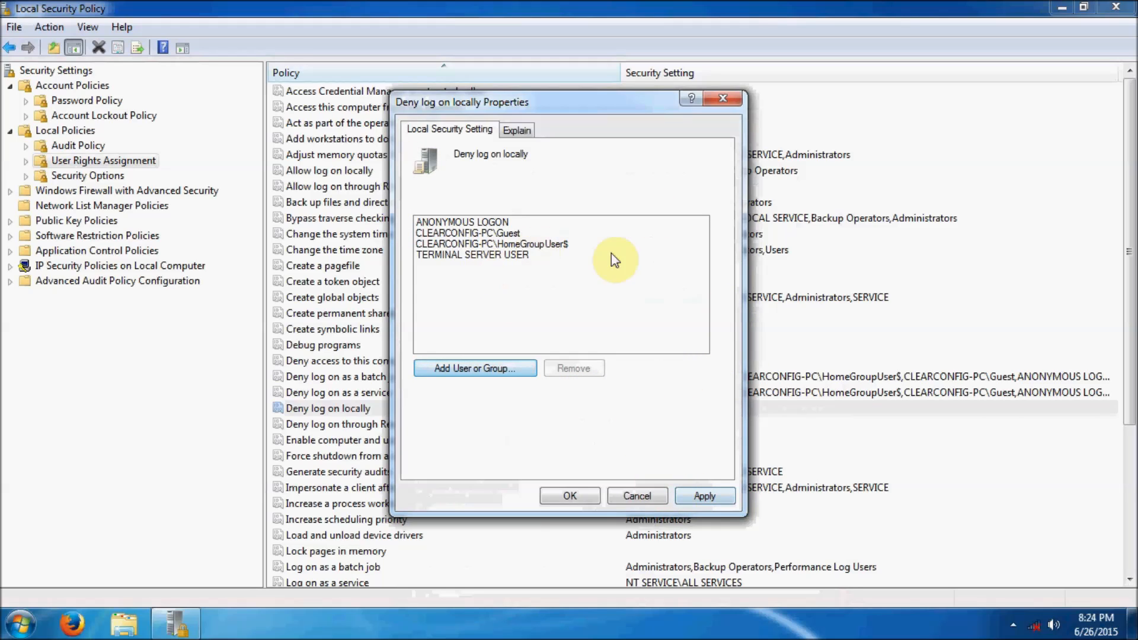
left_click(702, 498)
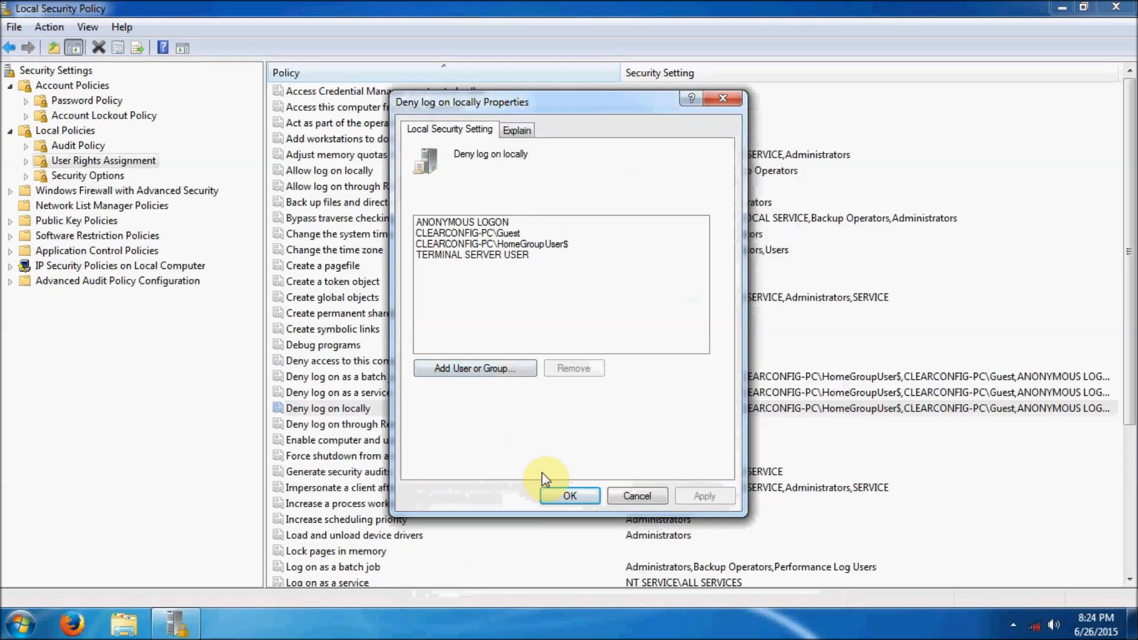
left_click(566, 496)
- Start adding accounts to the "Deny log on through Remote Desktop Services" policy and list all available users and groups with full names readable
left_click(577, 349)
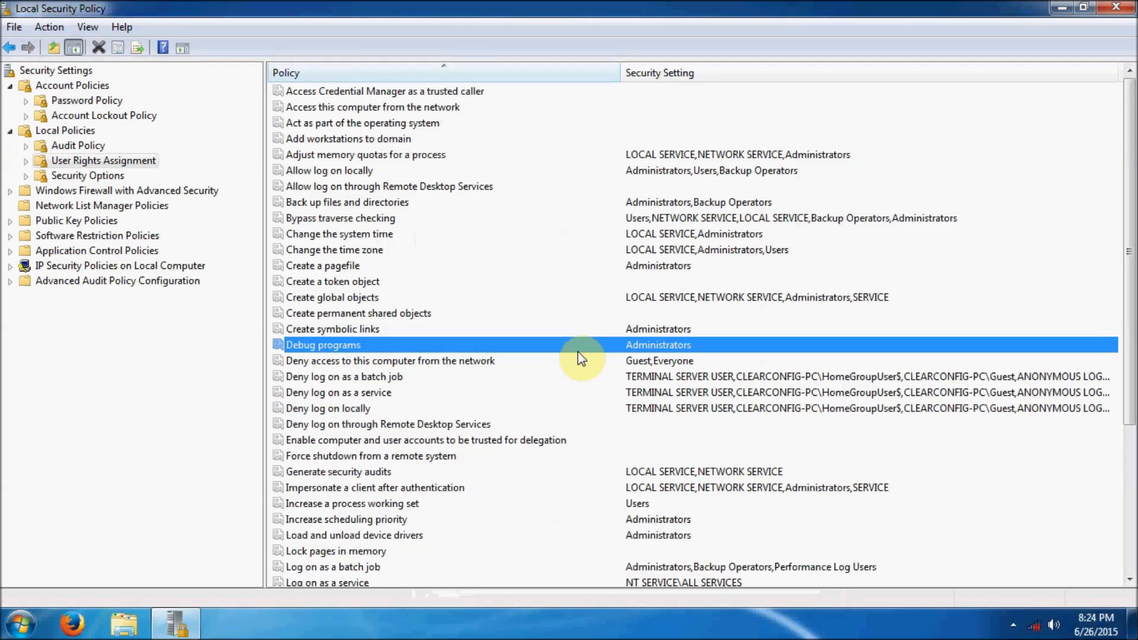
left_click(631, 362)
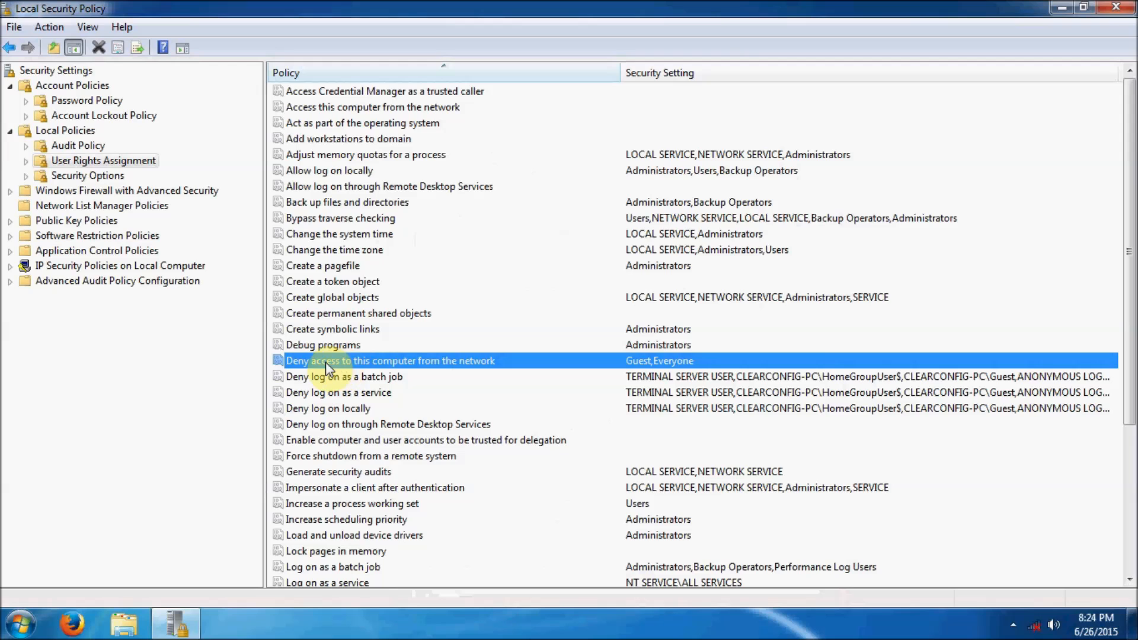
left_click(581, 423)
double_click(443, 422)
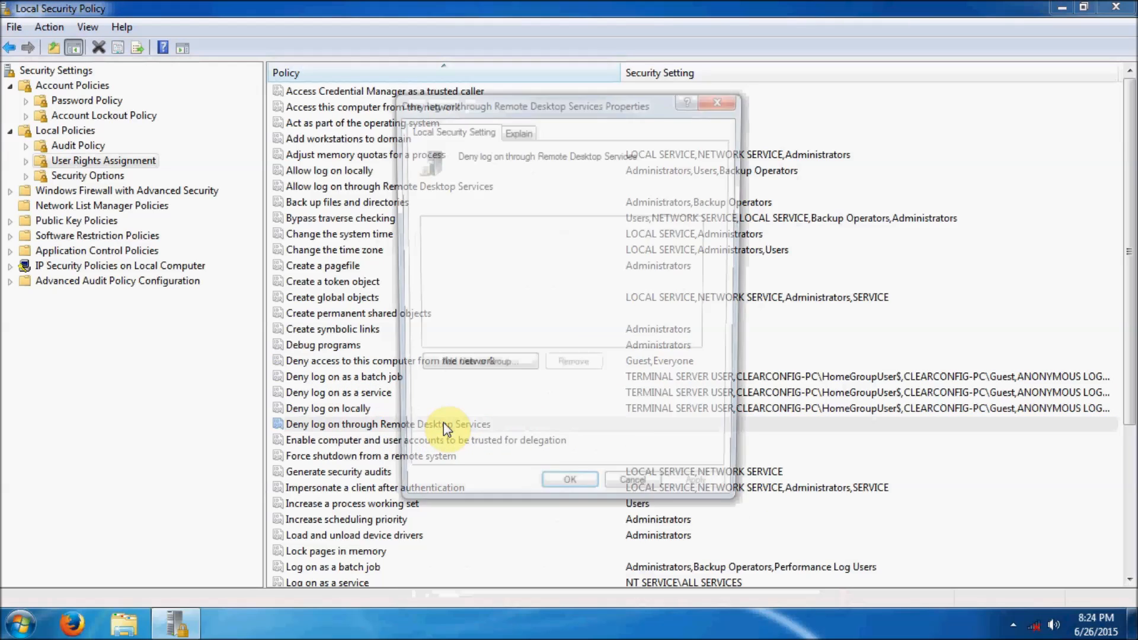
left_click(500, 365)
left_click(448, 374)
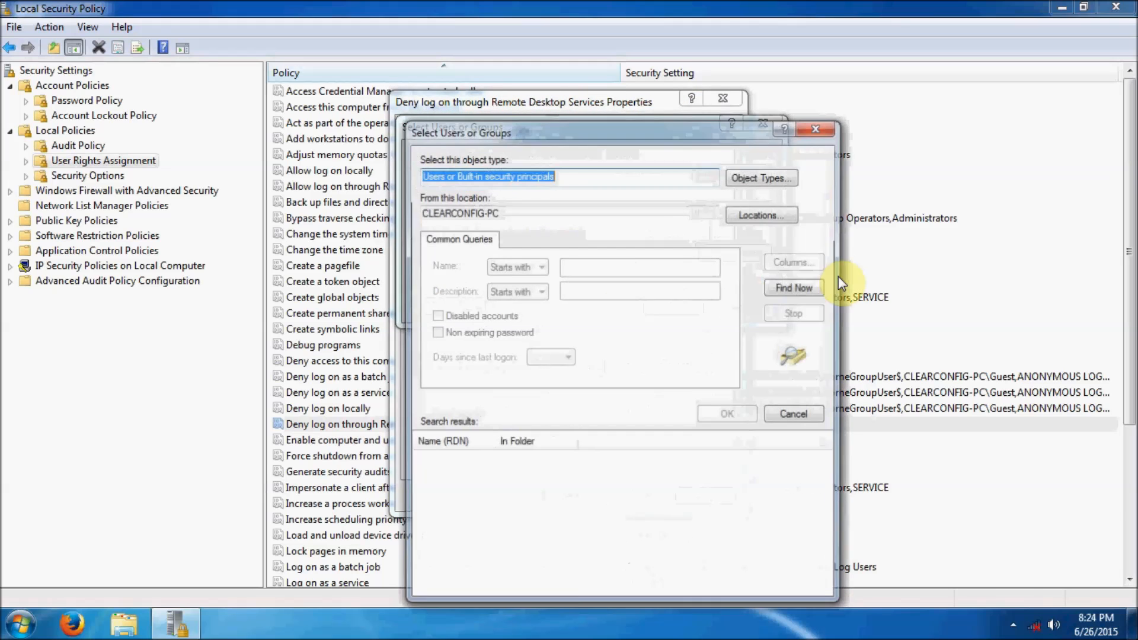
left_click(806, 289)
left_click_drag(500, 442, 542, 436)
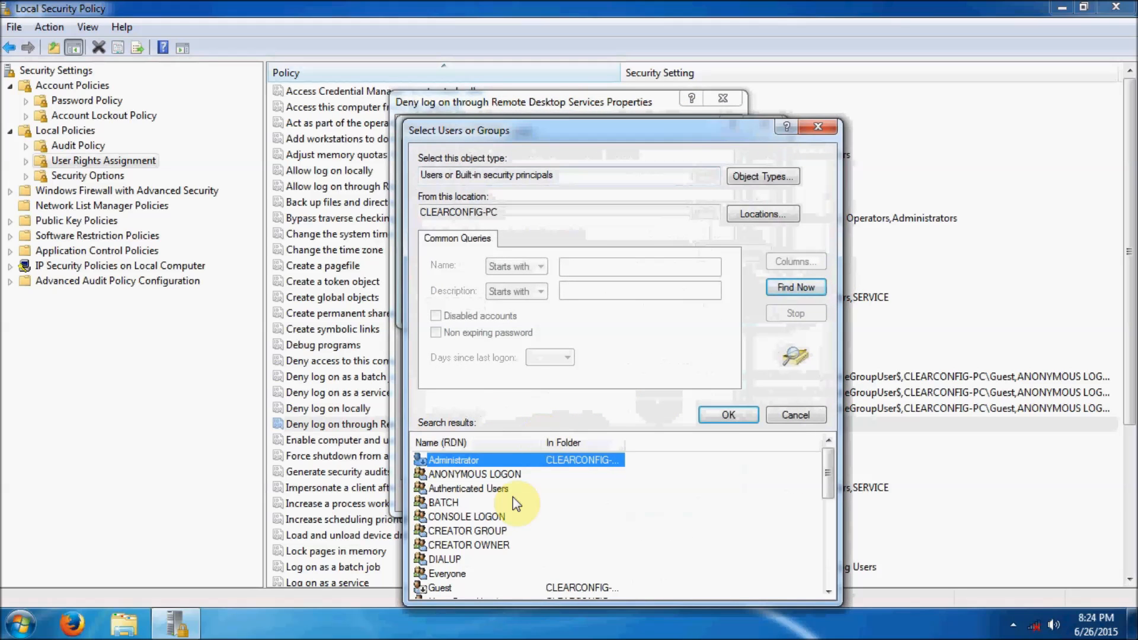
- Add Everyone to the "Deny log on through Remote Desktop Services" policy and save the change
left_click(474, 574)
left_click(728, 413)
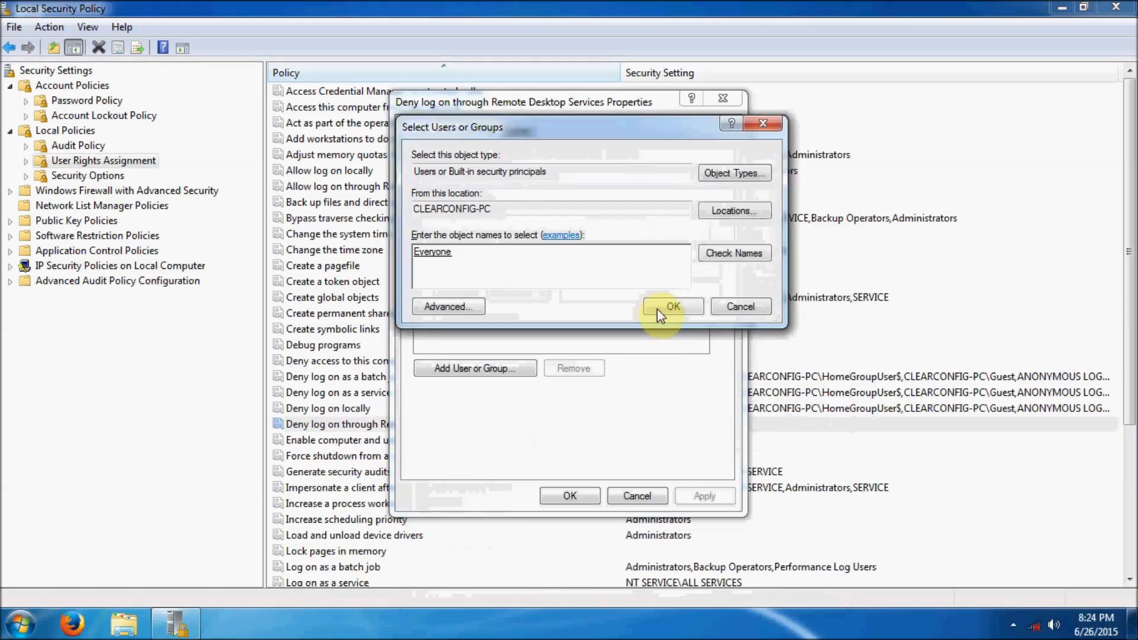
left_click(658, 308)
left_click(631, 492)
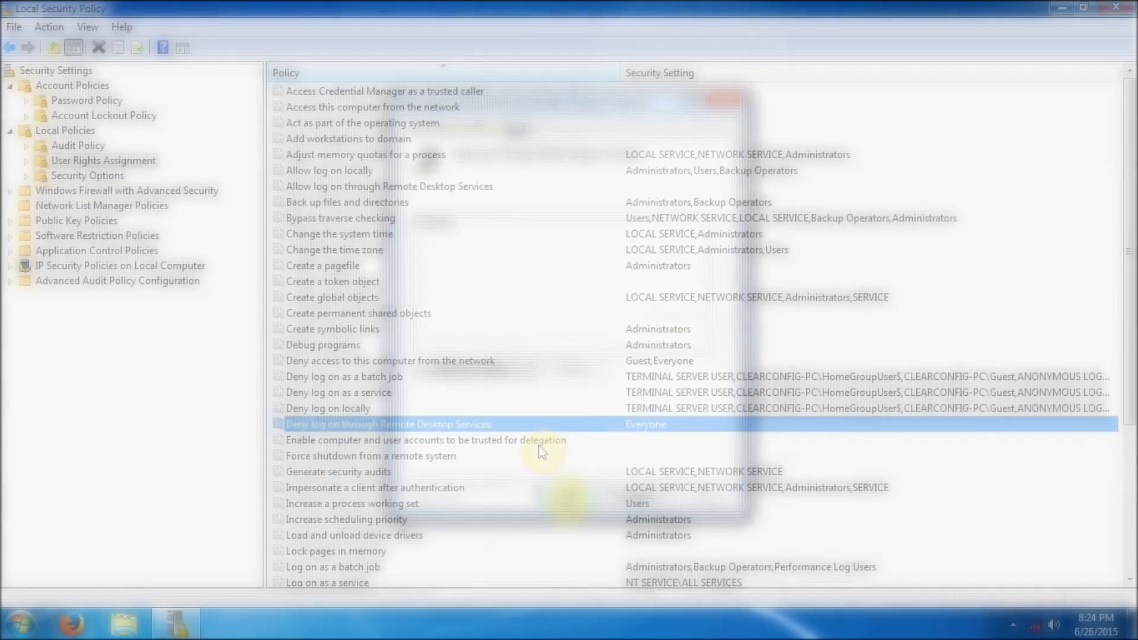
- Review the remaining User Rights Assignment policies, including the accounts assigned to "Remove computer from docking station"
left_click(557, 441)
left_click(538, 458)
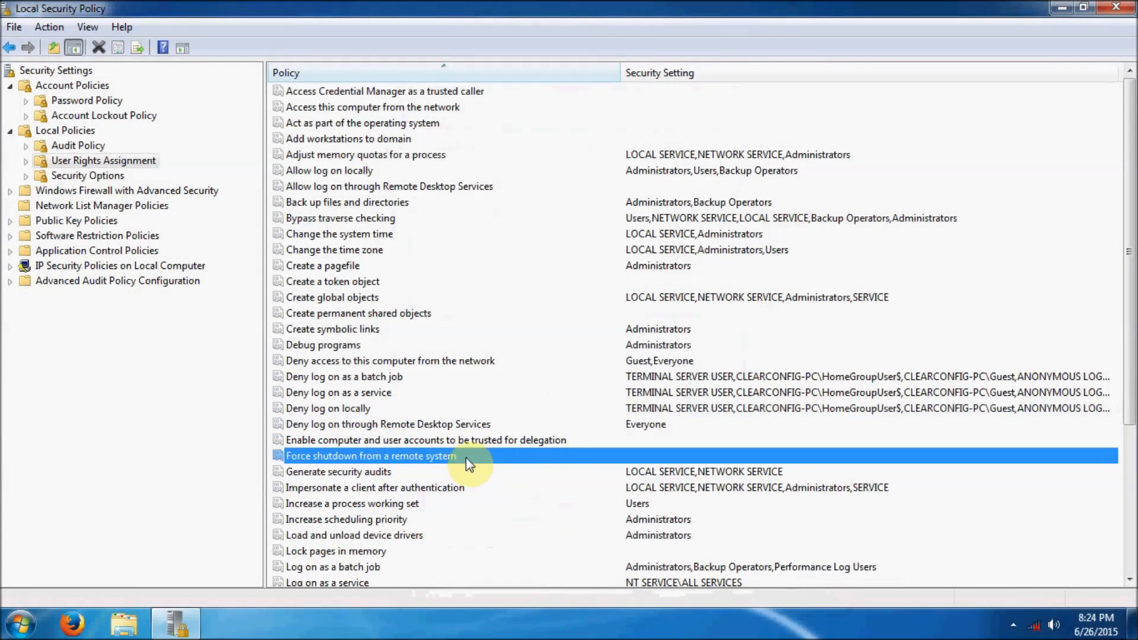
left_click(490, 509)
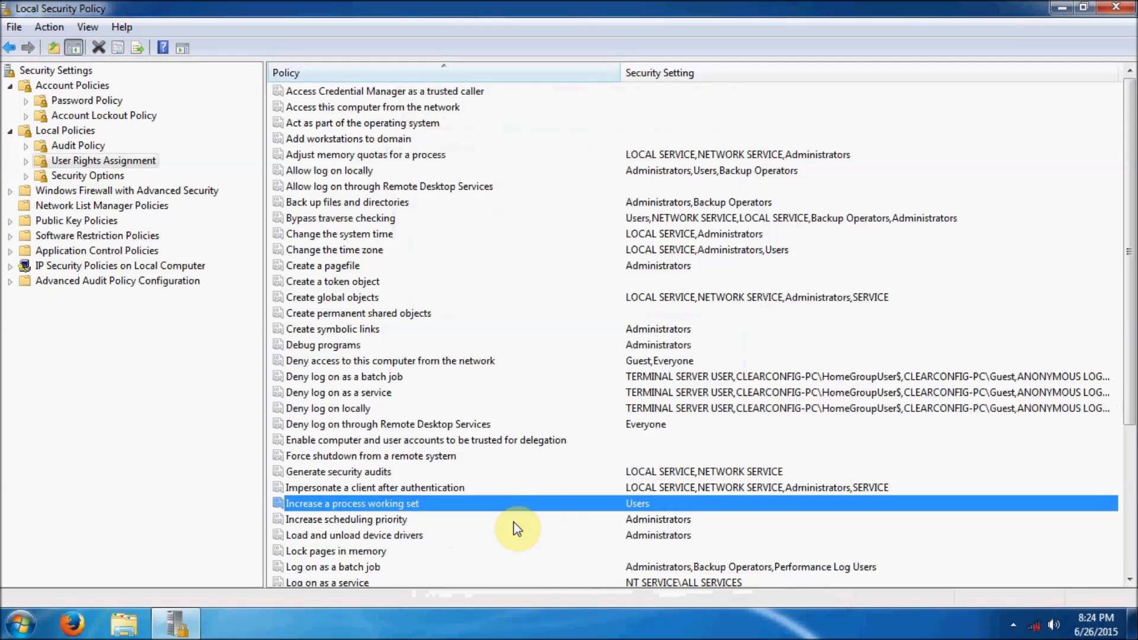
scroll(536, 503, "down", 4)
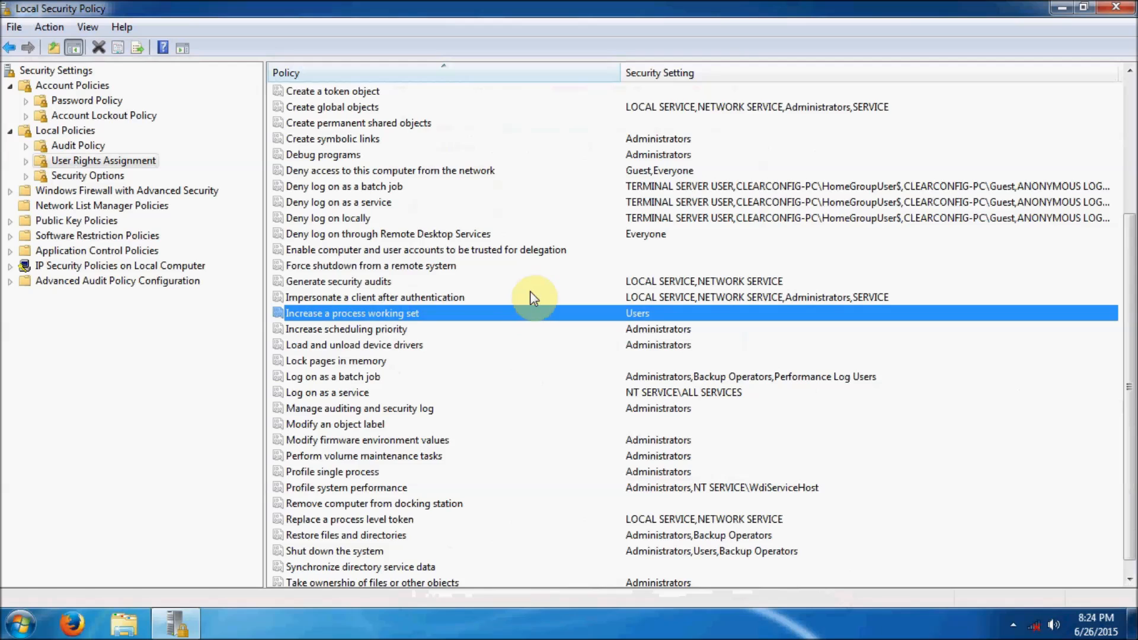
scroll(526, 329, "down", 1)
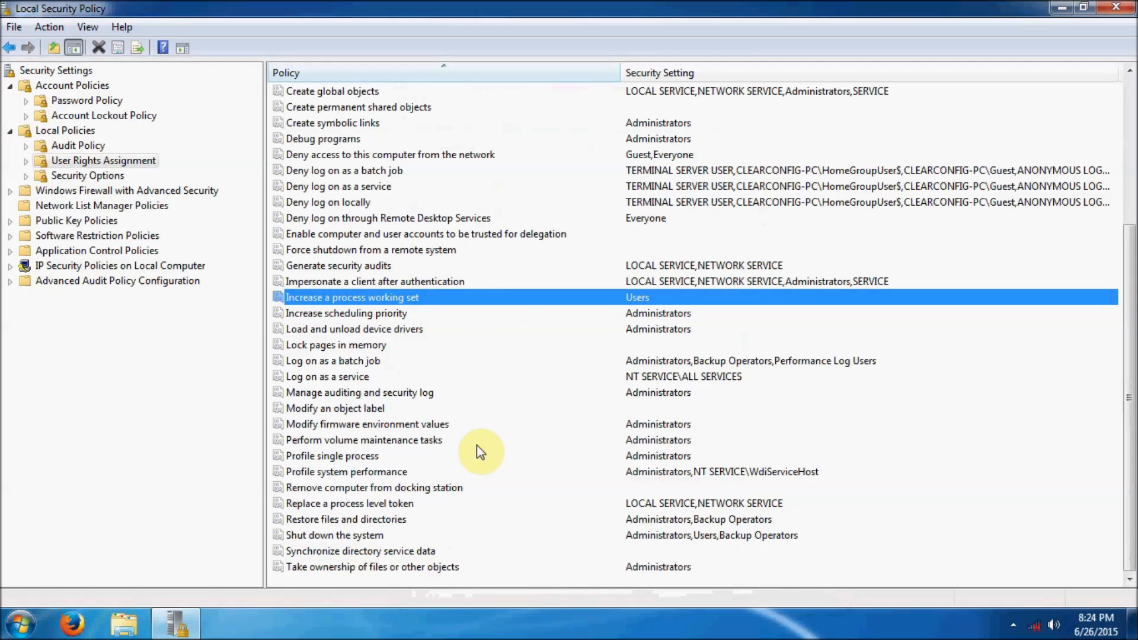
left_click(496, 486)
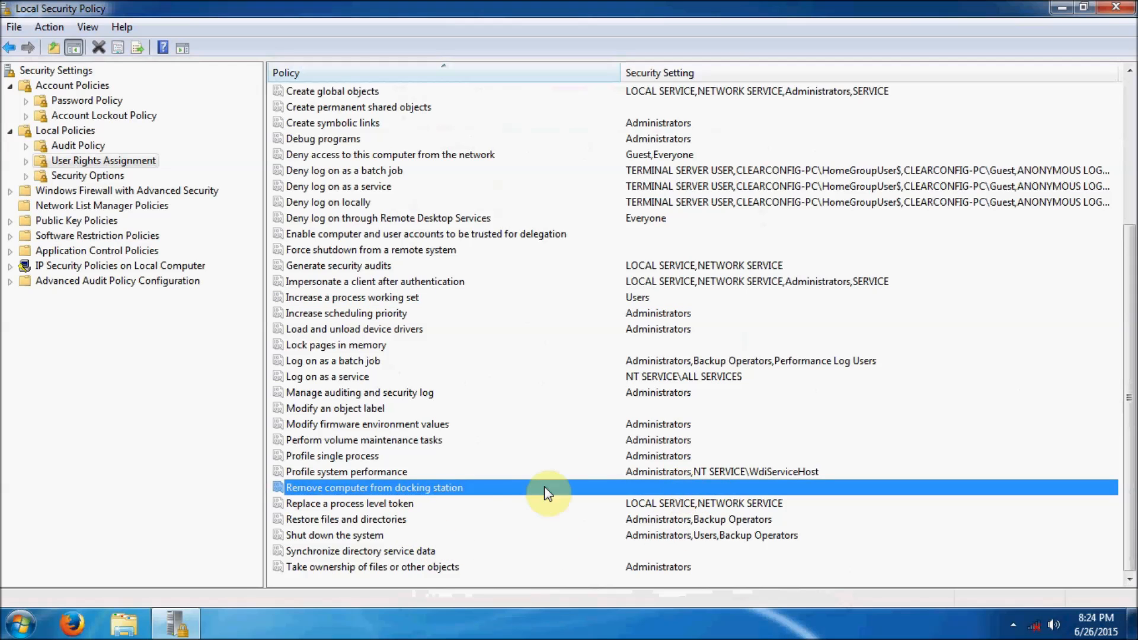
double_click(585, 487)
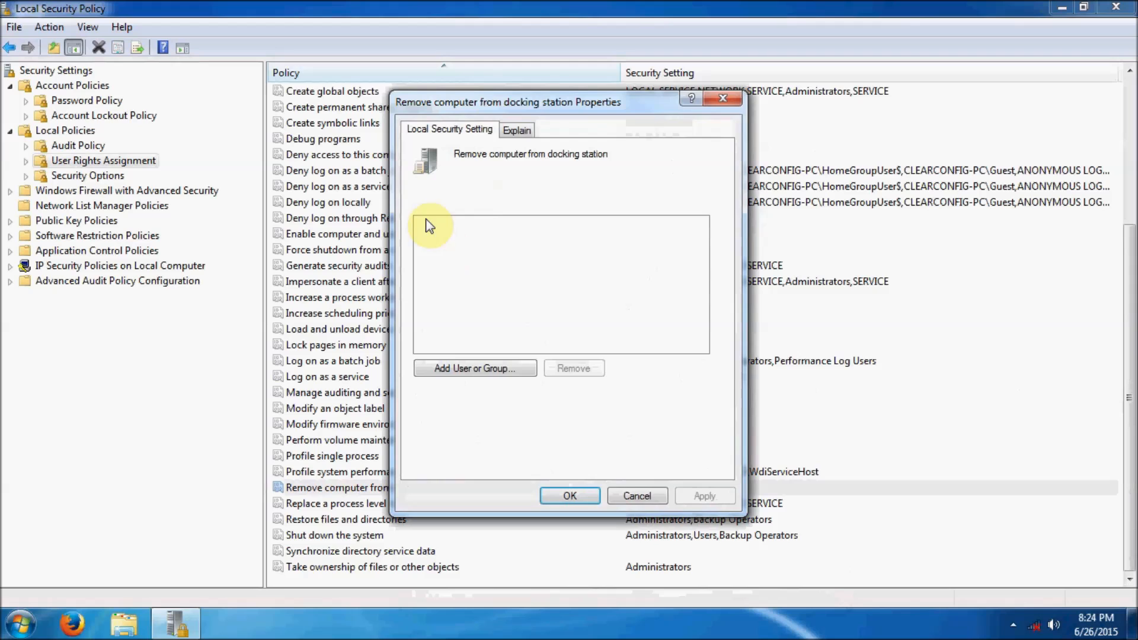
left_click(638, 497)
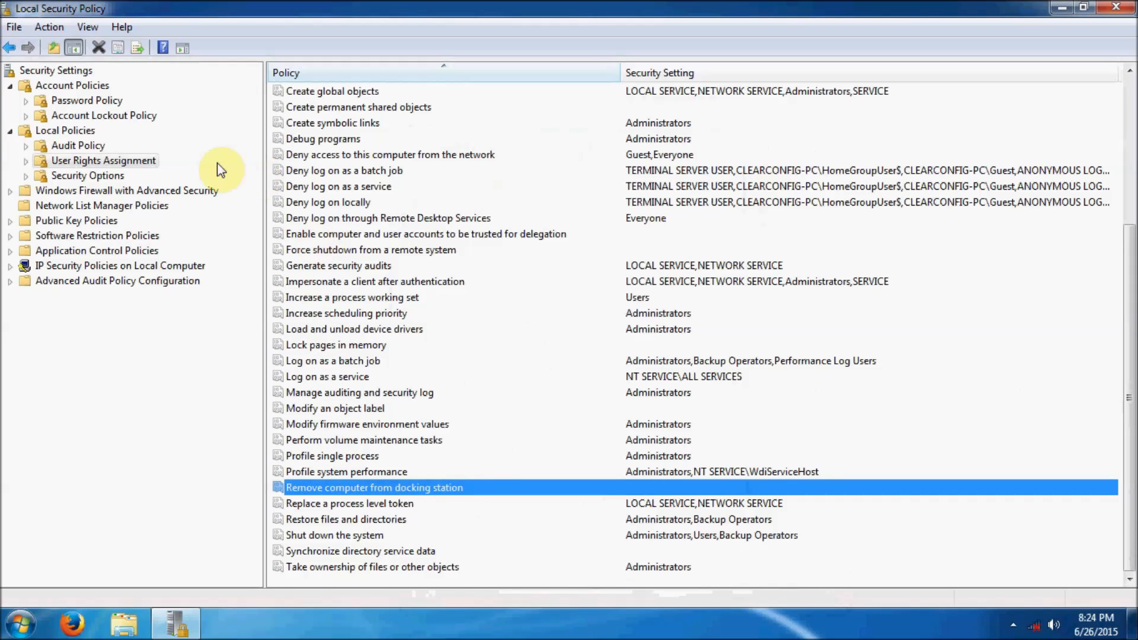
- Show the Security Options policies with full names readable and check the Administrator and Guest account status settings
left_click(94, 176)
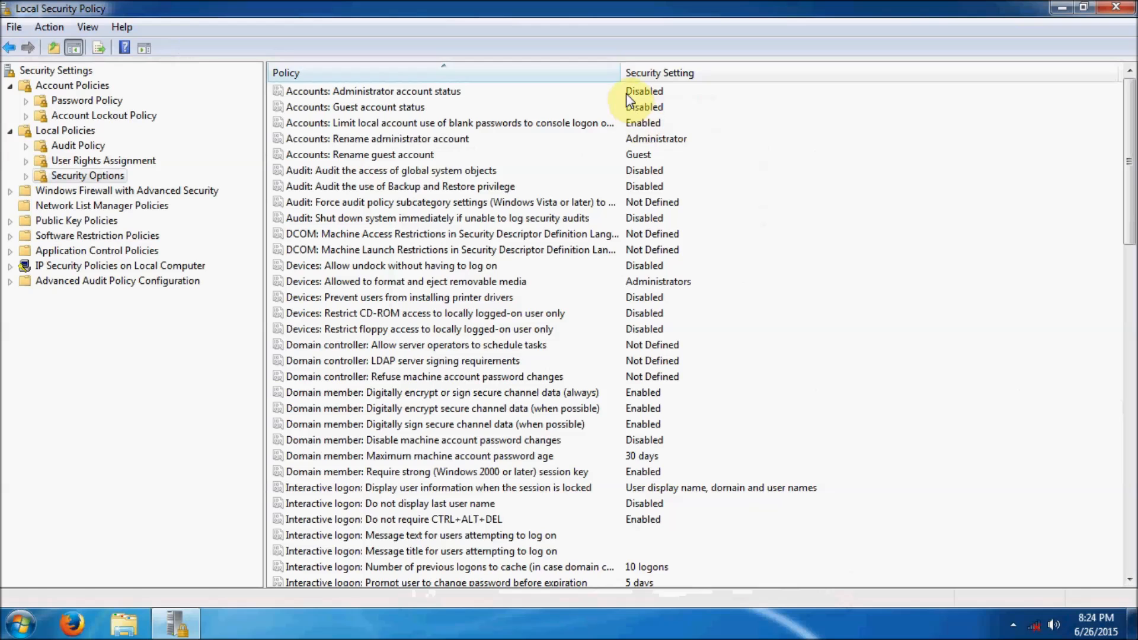
left_click_drag(620, 72, 838, 74)
left_click(437, 90)
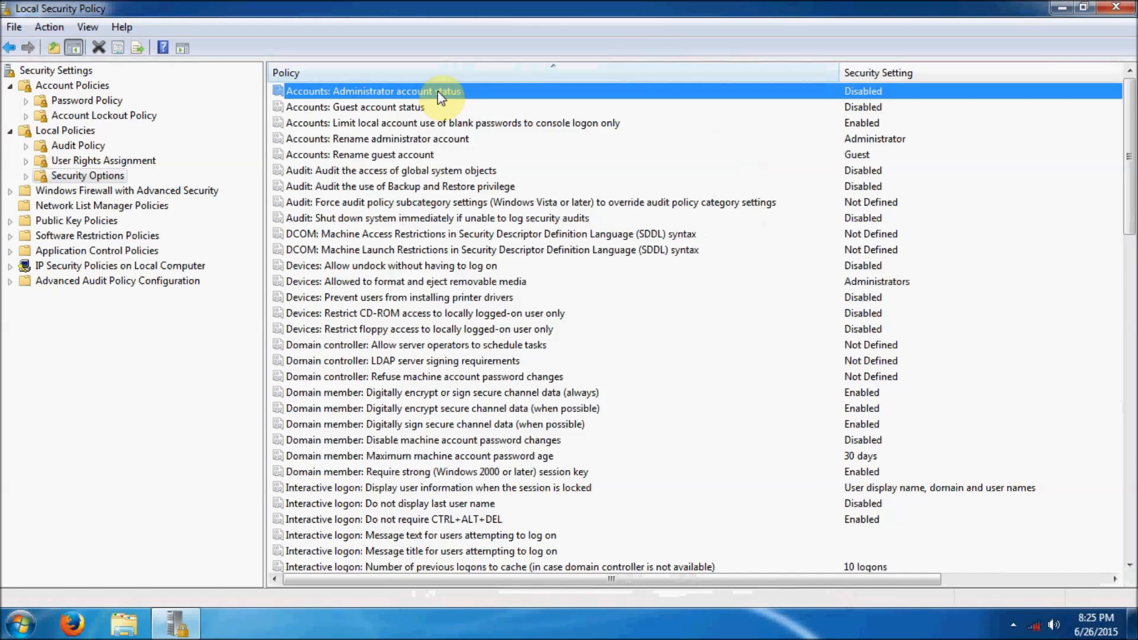
left_click(358, 108)
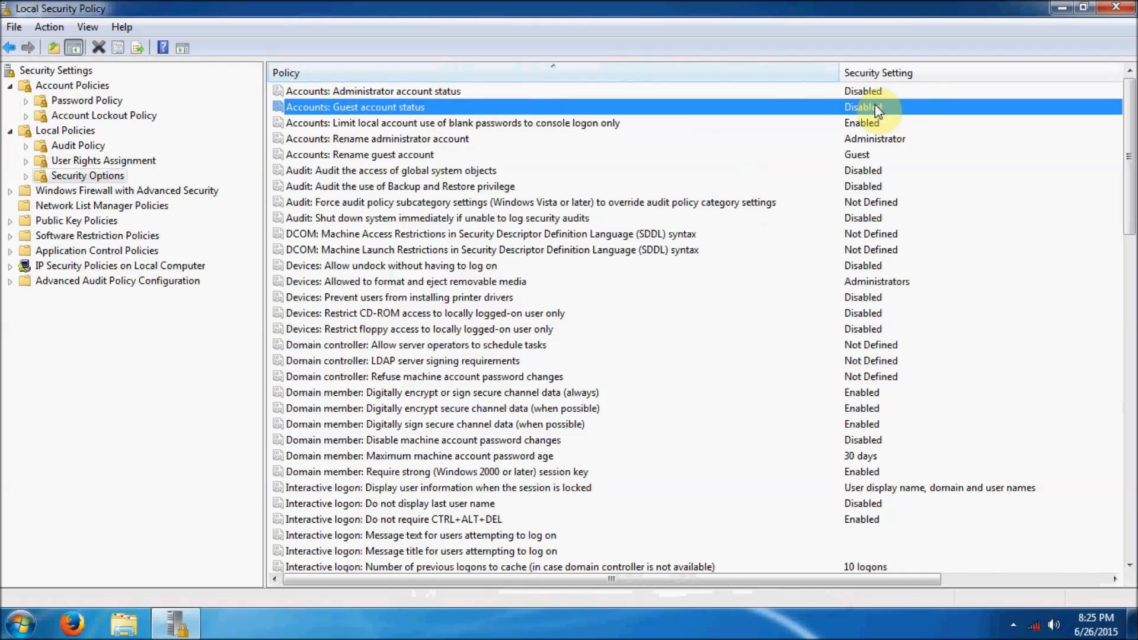
left_click(412, 91)
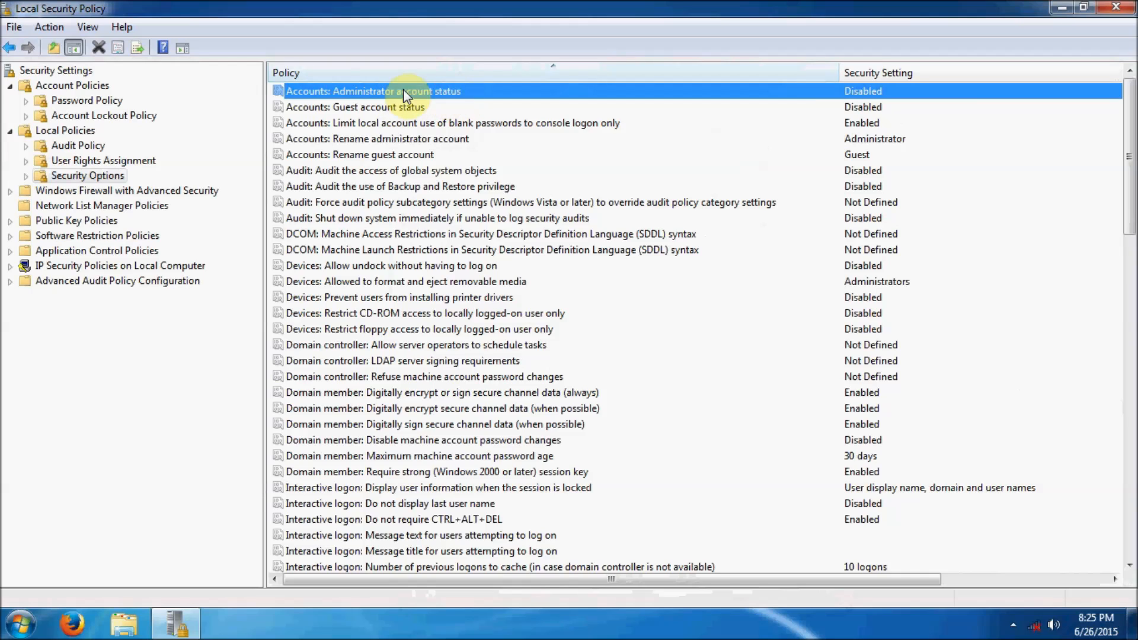
- Review the Accounts policies in Security Options, including the Administrator and Guest account statuses and the rename settings for both accounts
left_click(457, 108)
left_click(414, 143)
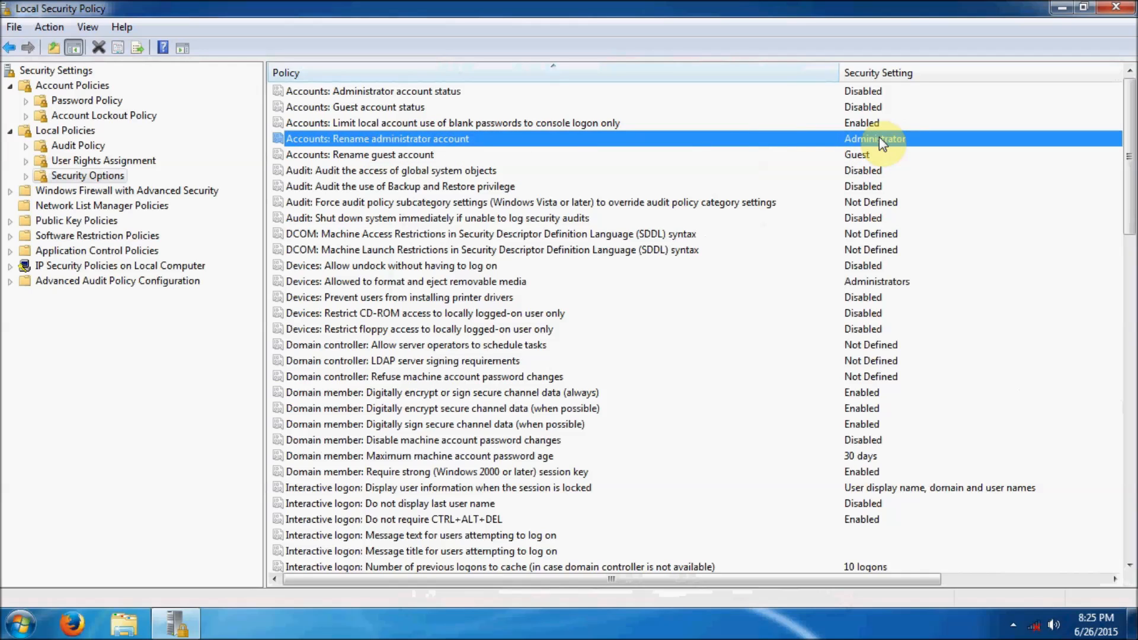
left_click(860, 155)
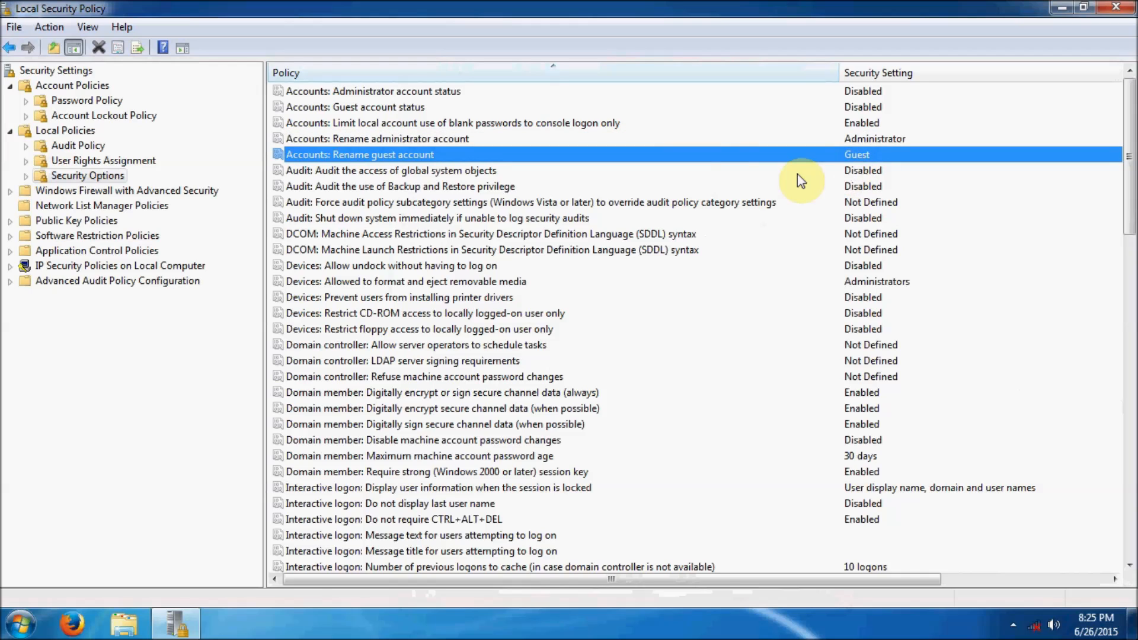
left_click(842, 93)
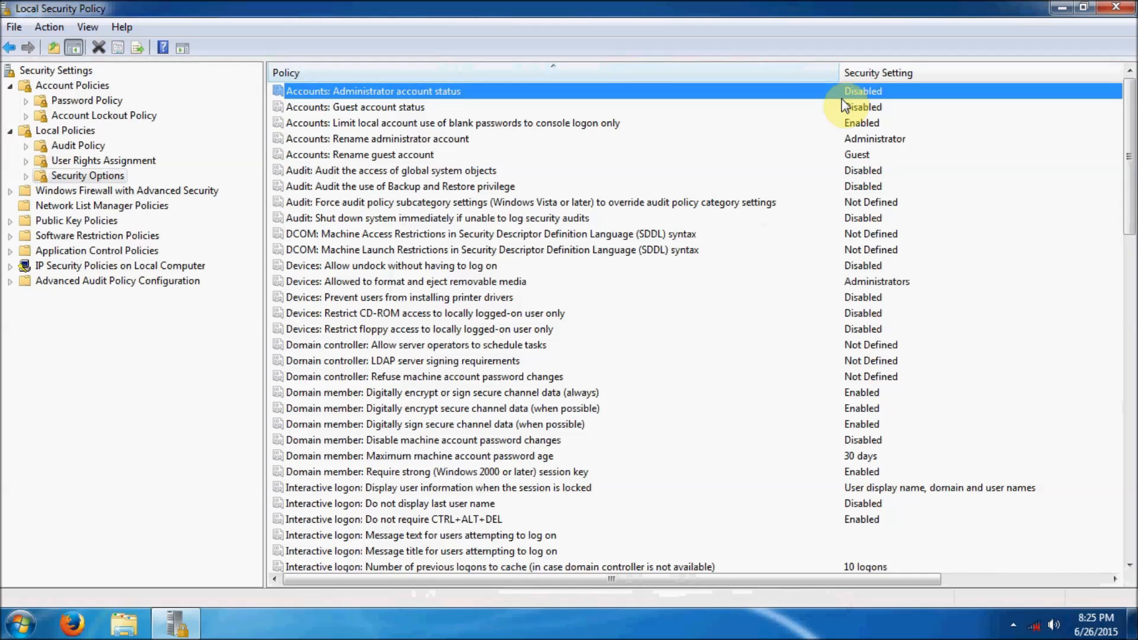
left_click(846, 106)
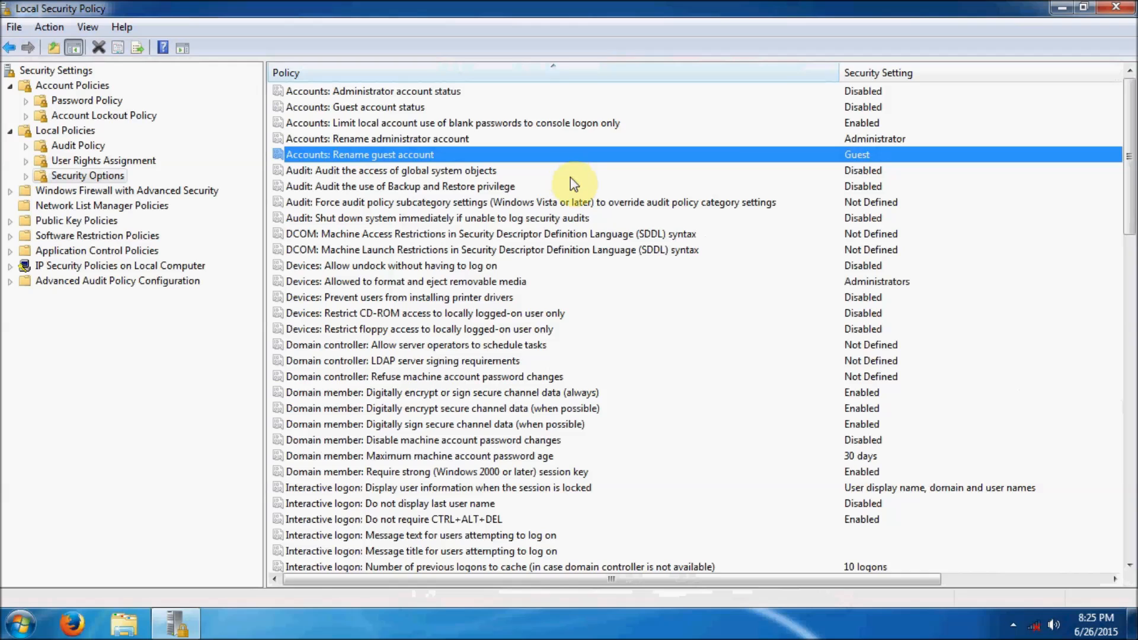
- Set the "Devices: Allow undock without having to log on" policy to Enabled and save it
double_click(503, 268)
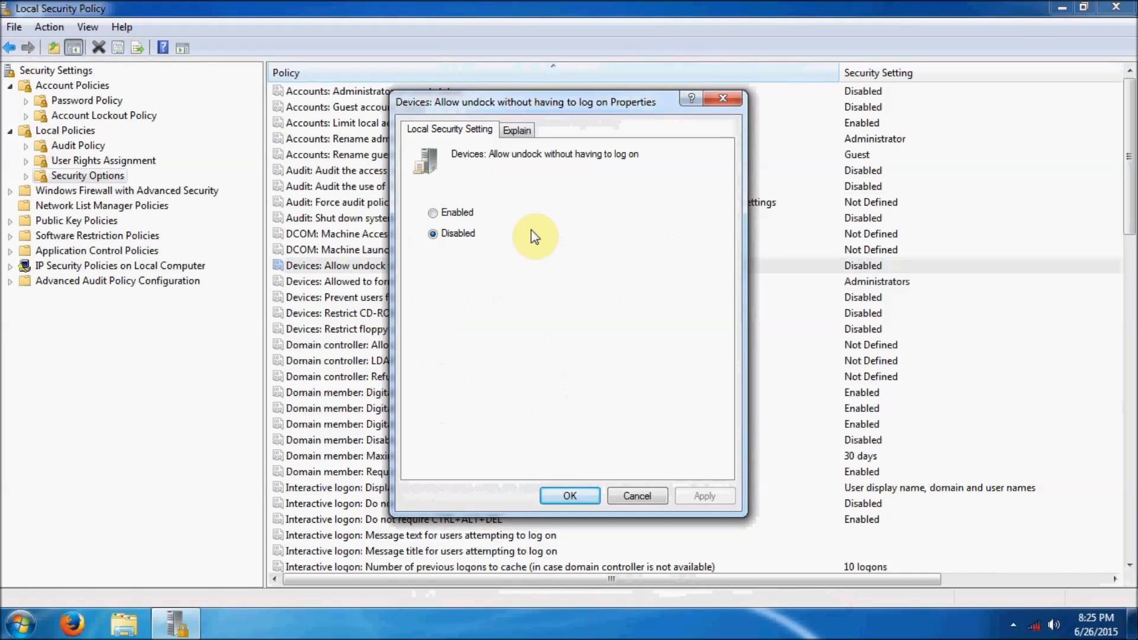
left_click(454, 213)
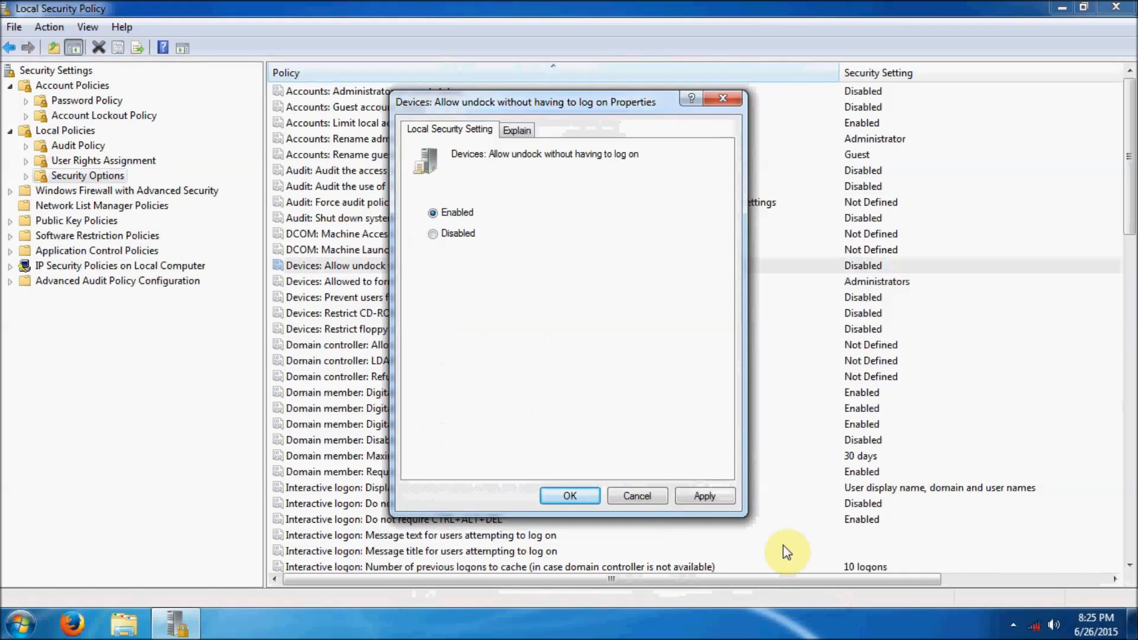
left_click(586, 496)
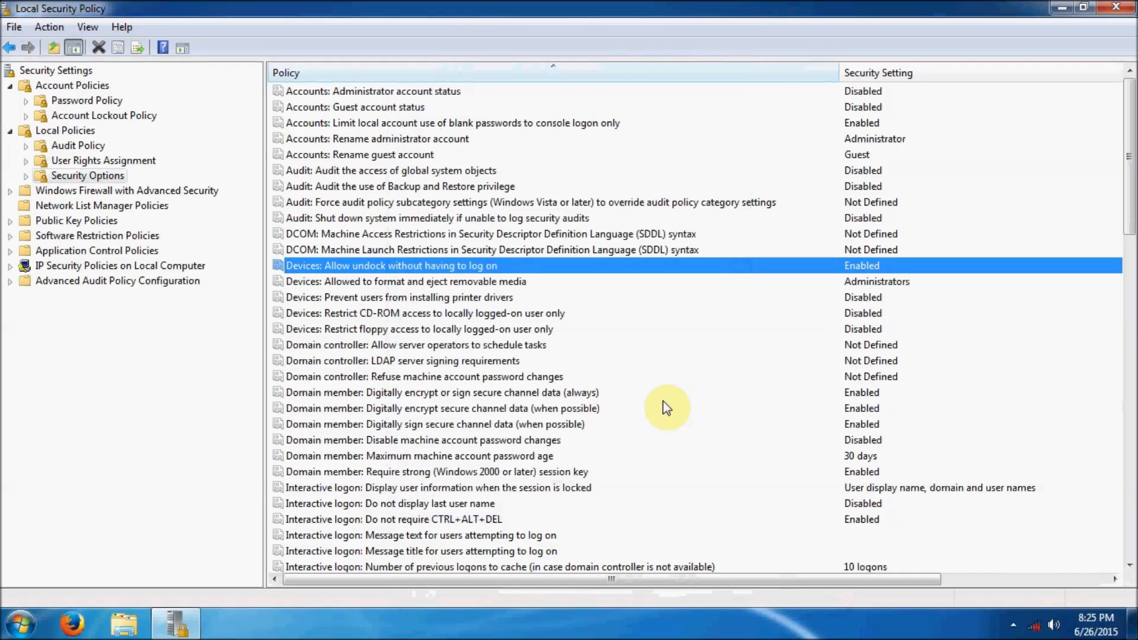
- Choose Administrators for the "Devices: Allowed to format and eject removable media" policy and save it
left_click(485, 284)
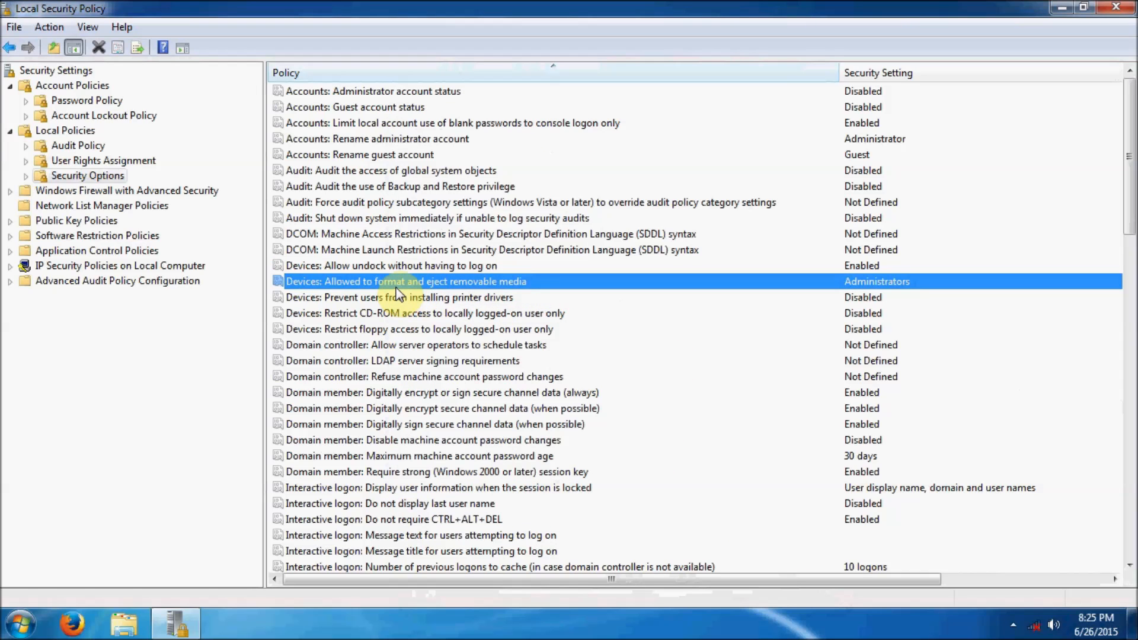
double_click(443, 282)
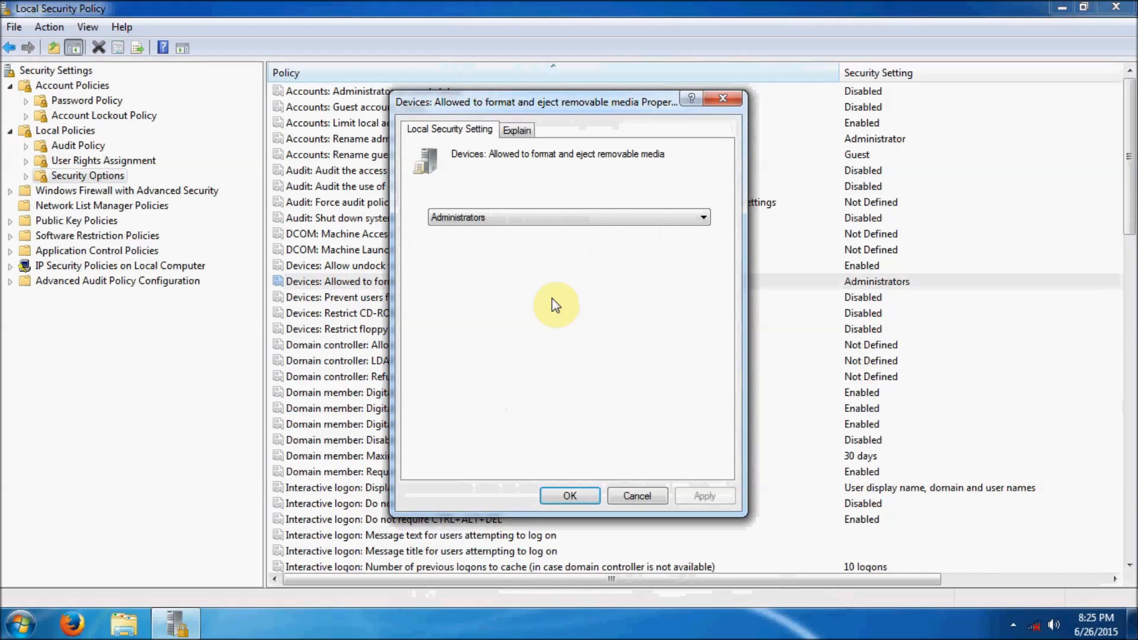
left_click(515, 217)
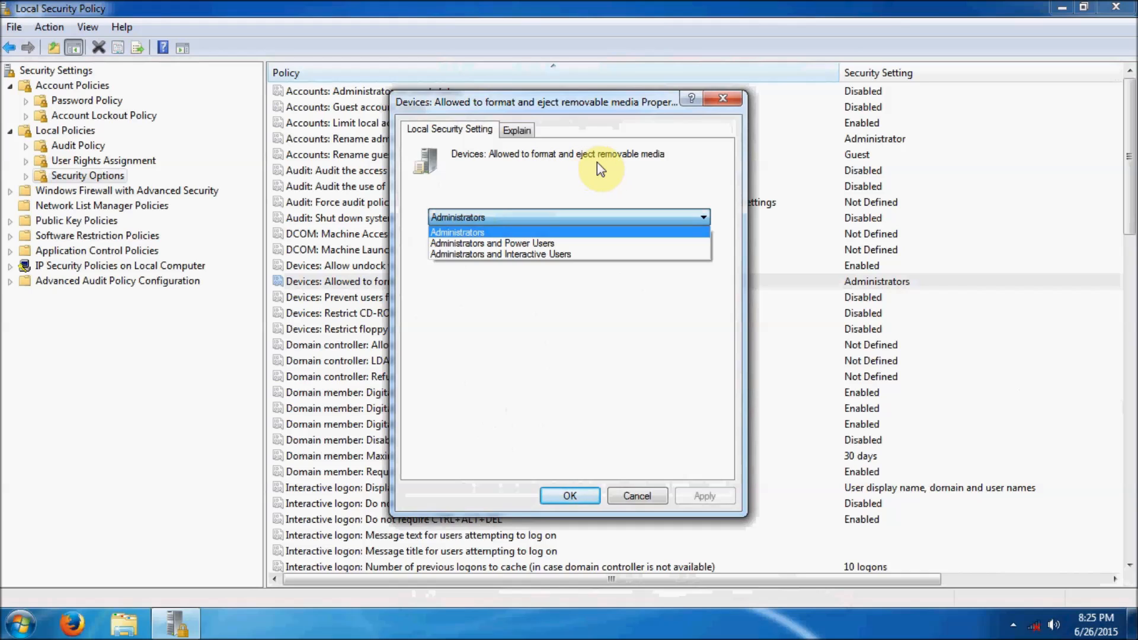
left_click(544, 233)
left_click(571, 495)
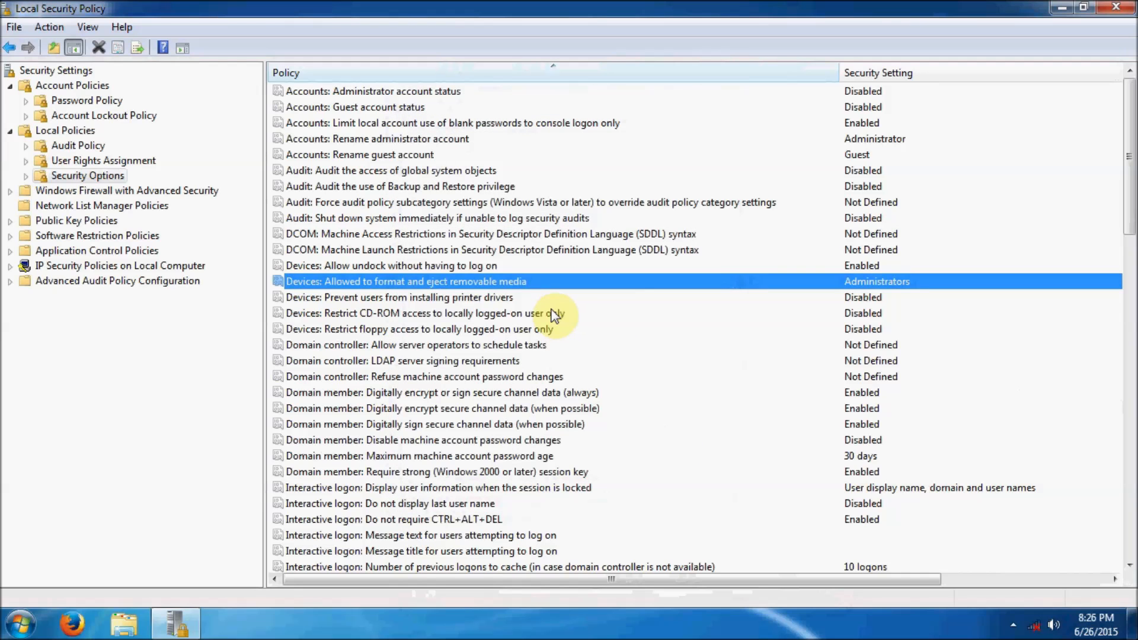
- Set the "Devices: Prevent users from installing printer drivers" policy to Enabled and save it
double_click(465, 297)
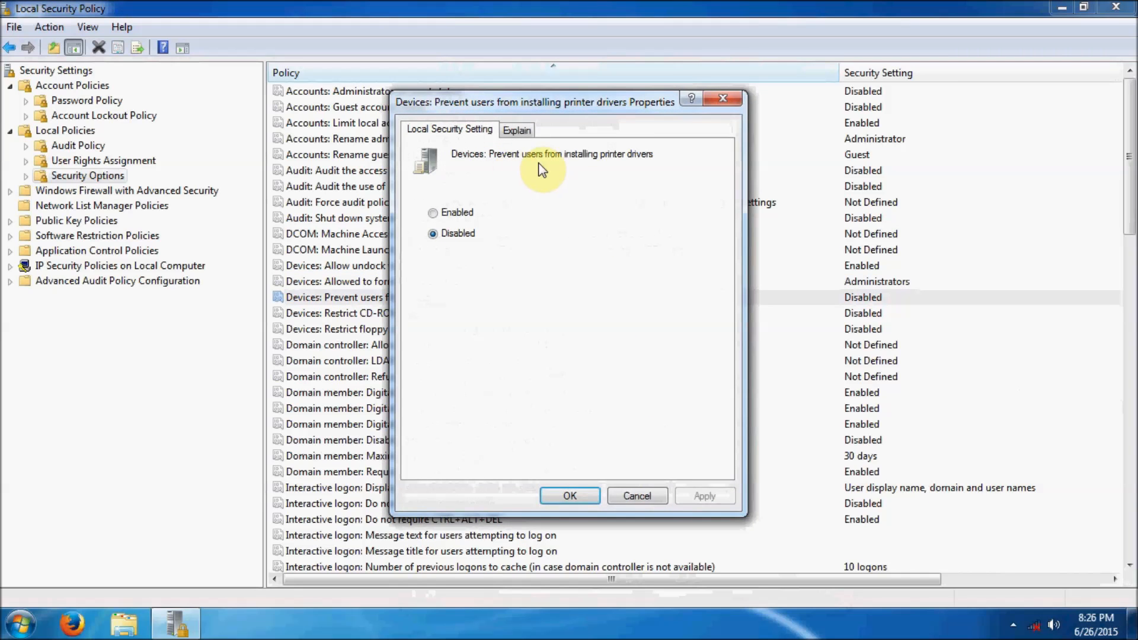
left_click(452, 213)
left_click(703, 494)
left_click(567, 494)
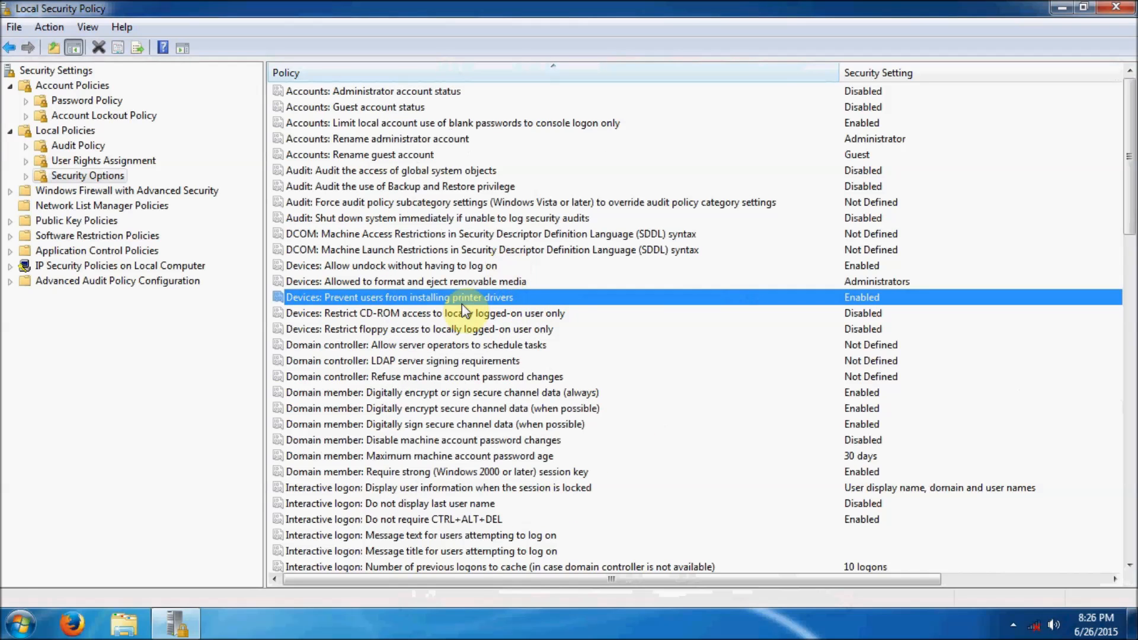
- Set the "Devices: Restrict CD-ROM access to locally logged-on user only" policy to Enabled and save it
left_click(511, 314)
double_click(511, 315)
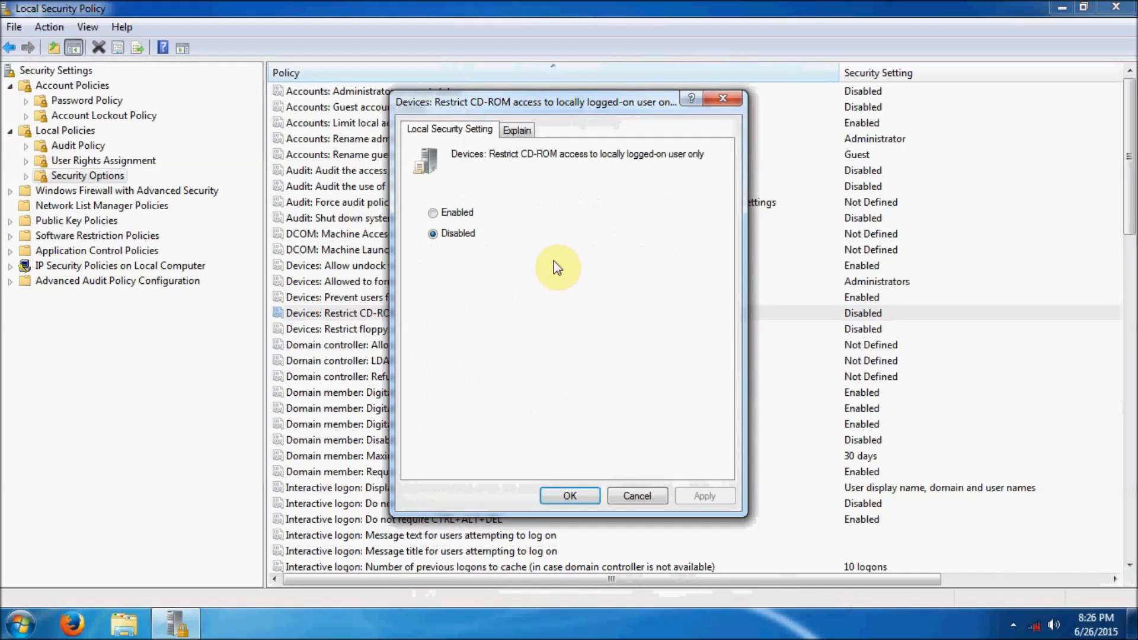
left_click(446, 215)
left_click(703, 497)
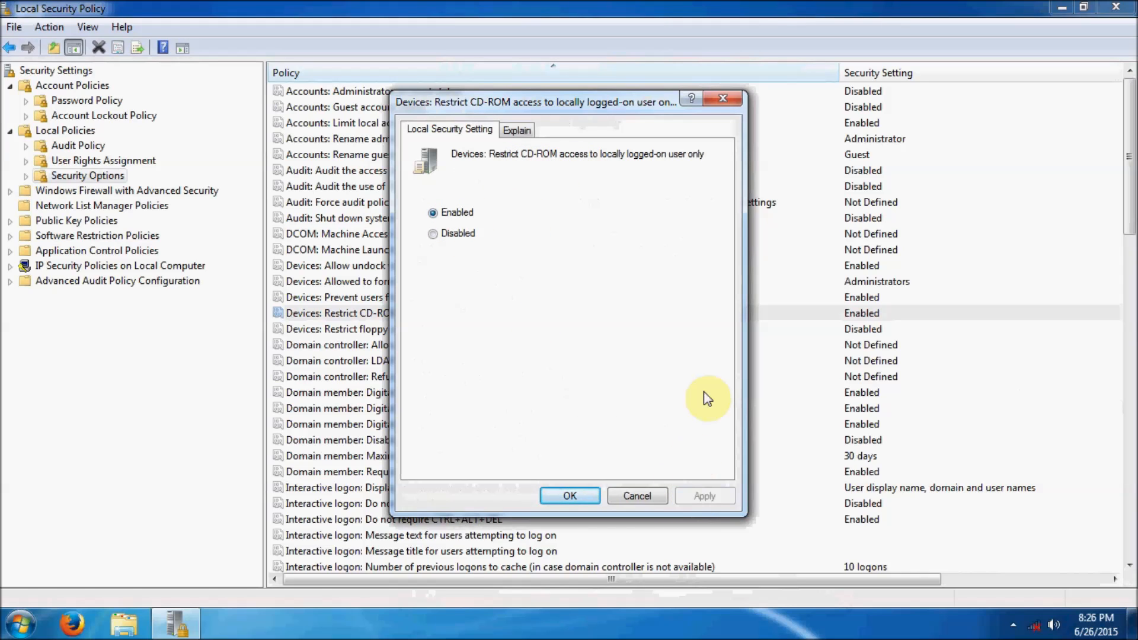
left_click(584, 494)
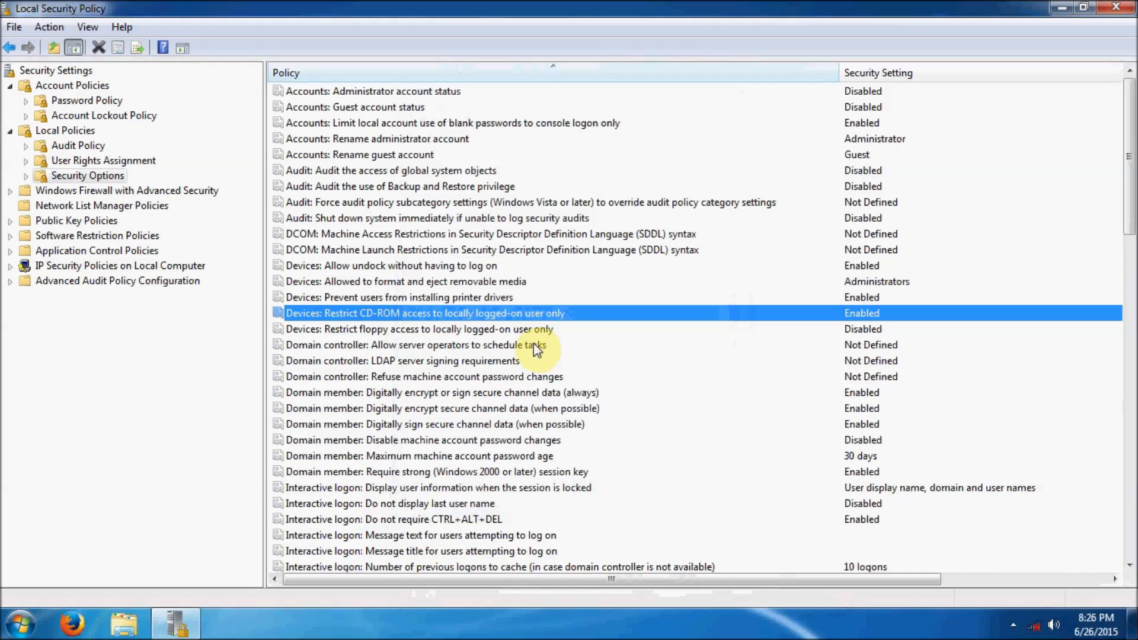
- Set the "Devices: Restrict floppy access to locally logged-on user only" policy to Enabled and save it
left_click(475, 329)
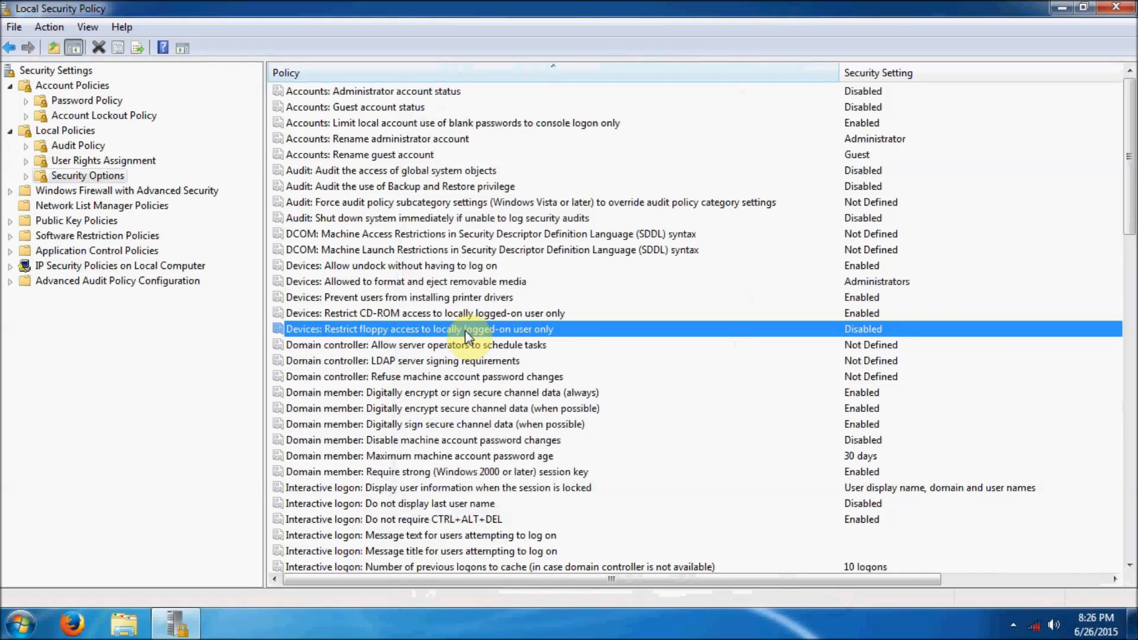
double_click(437, 328)
left_click(448, 213)
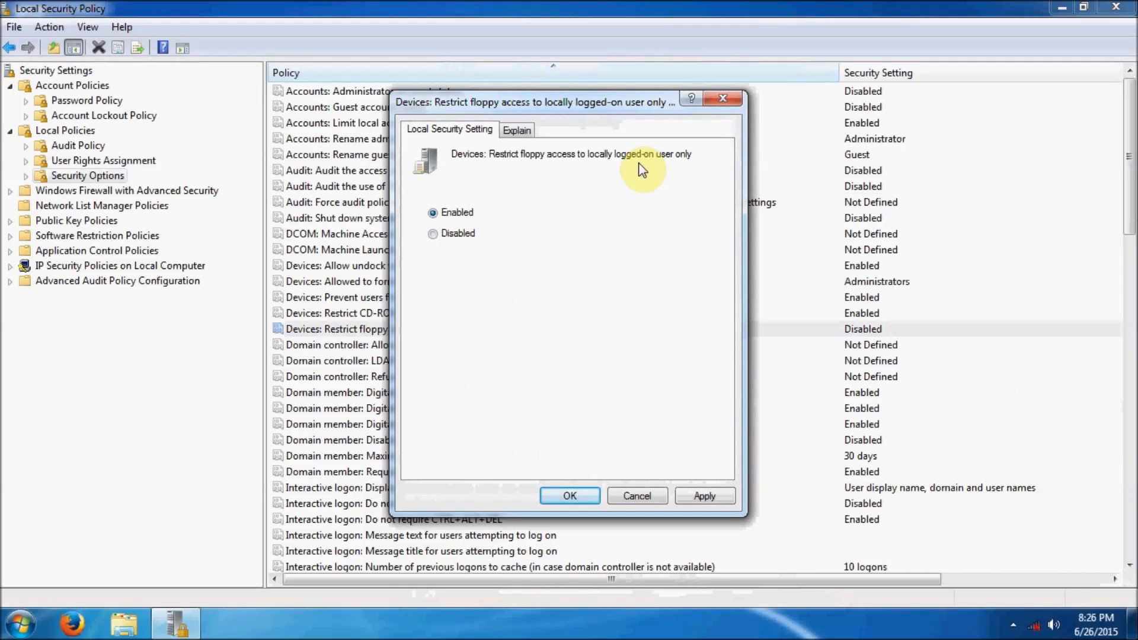
left_click(688, 495)
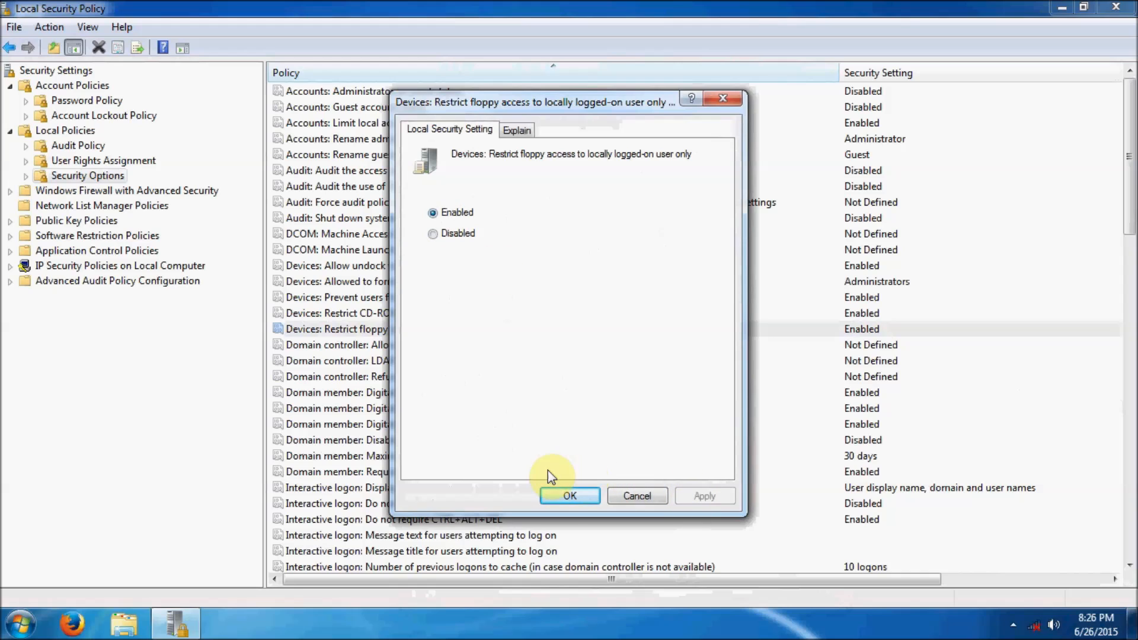
left_click(568, 498)
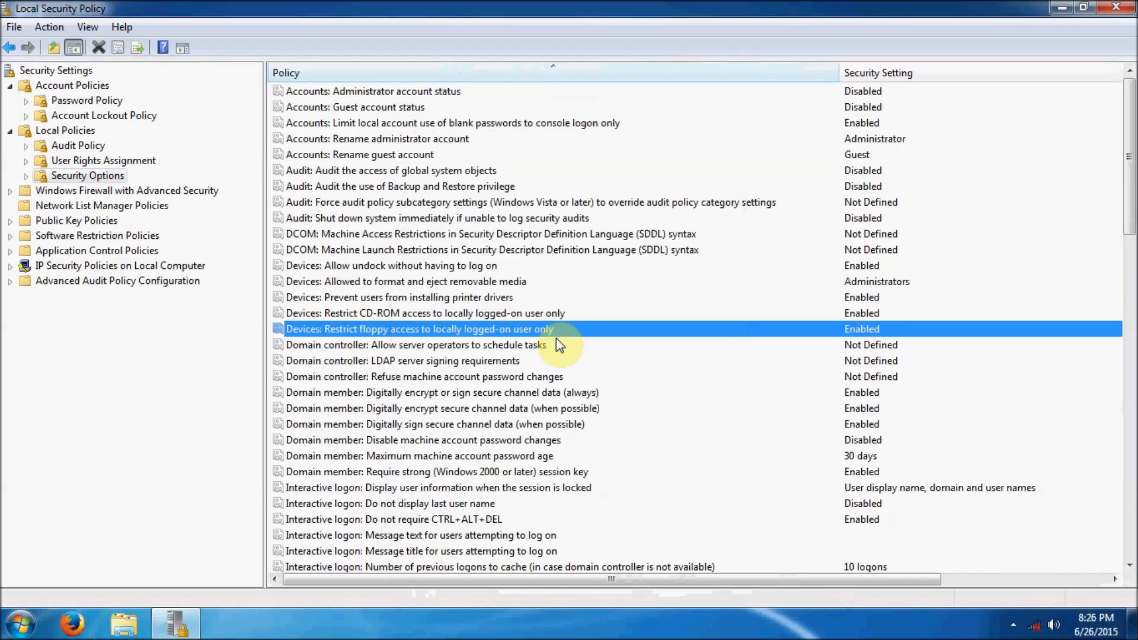
- Look through the Domain controller and Domain member policies in Security Options
left_click(476, 345)
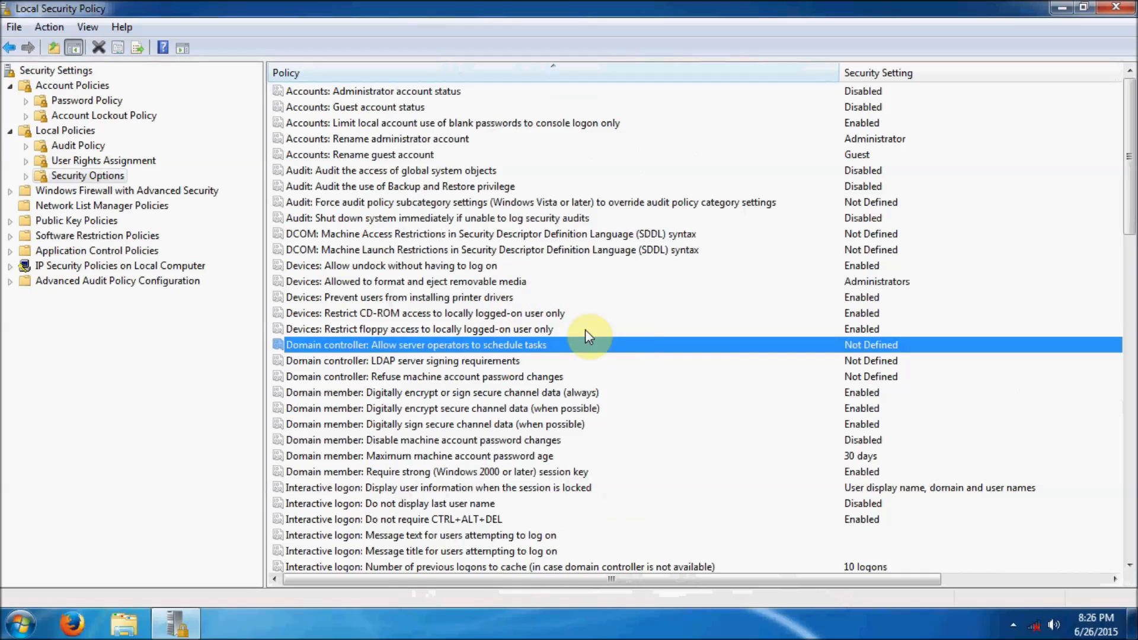
scroll(501, 277, "down", 3)
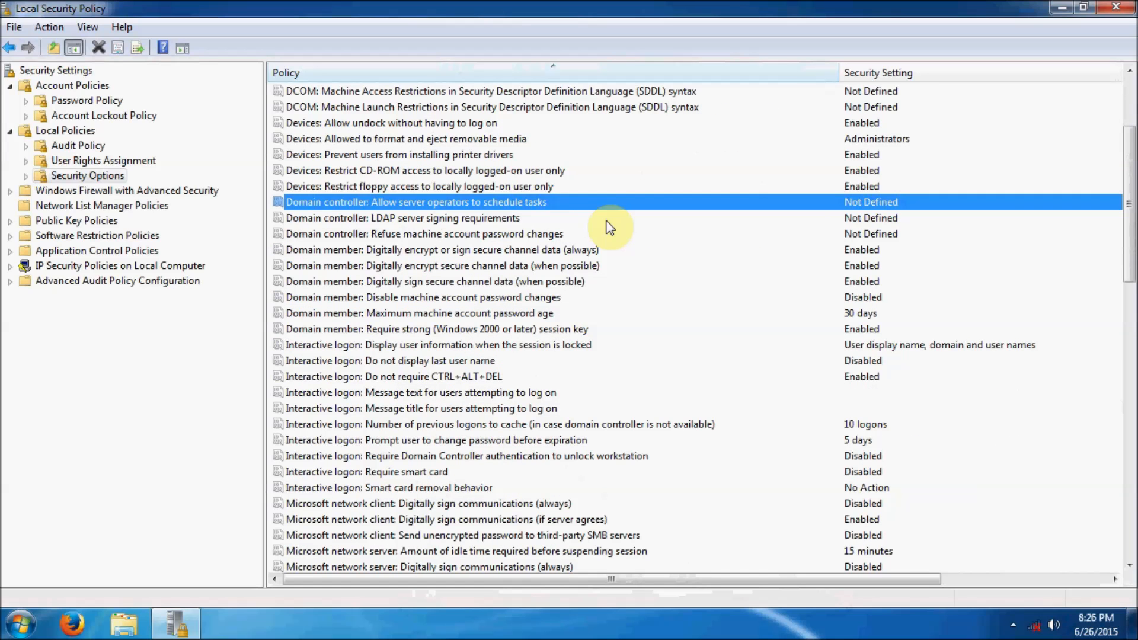
left_click(391, 266)
left_click(407, 236)
left_click(410, 250)
scroll(418, 283, "down", 2)
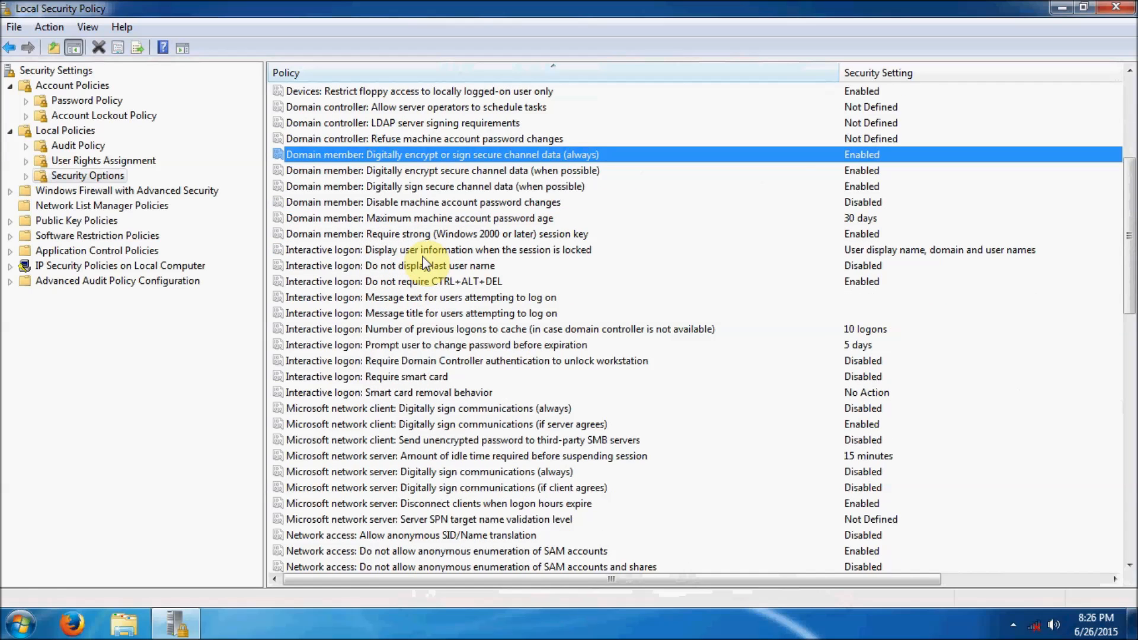
- Set "Interactive logon: Display user information when the session is locked" to "Do not display user information" and save it
left_click(425, 251)
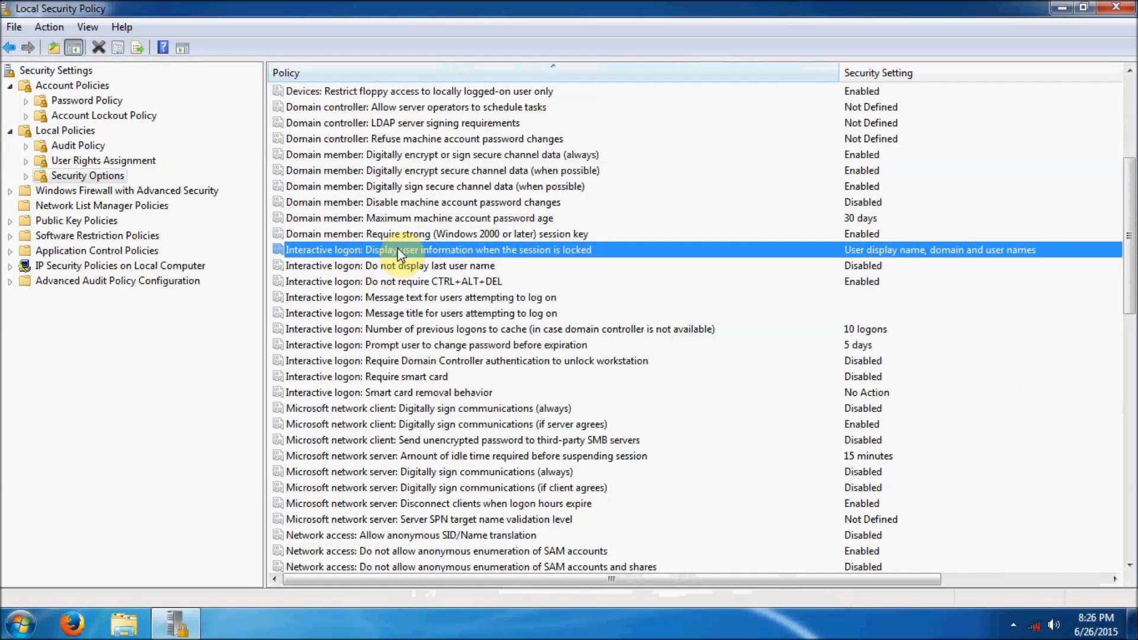
double_click(479, 256)
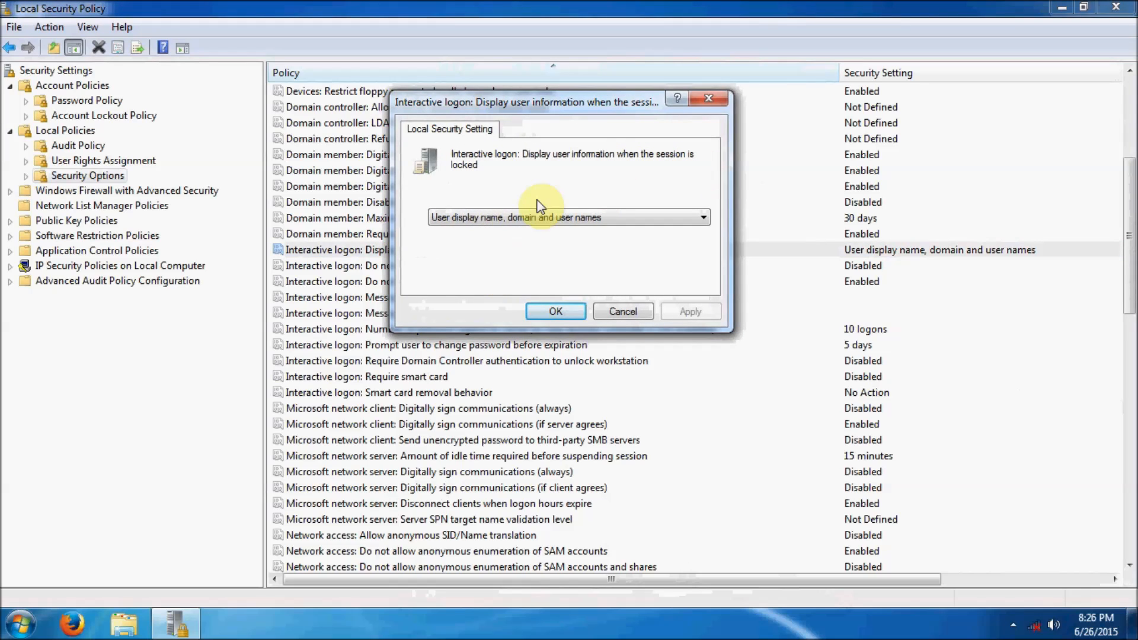
left_click(500, 220)
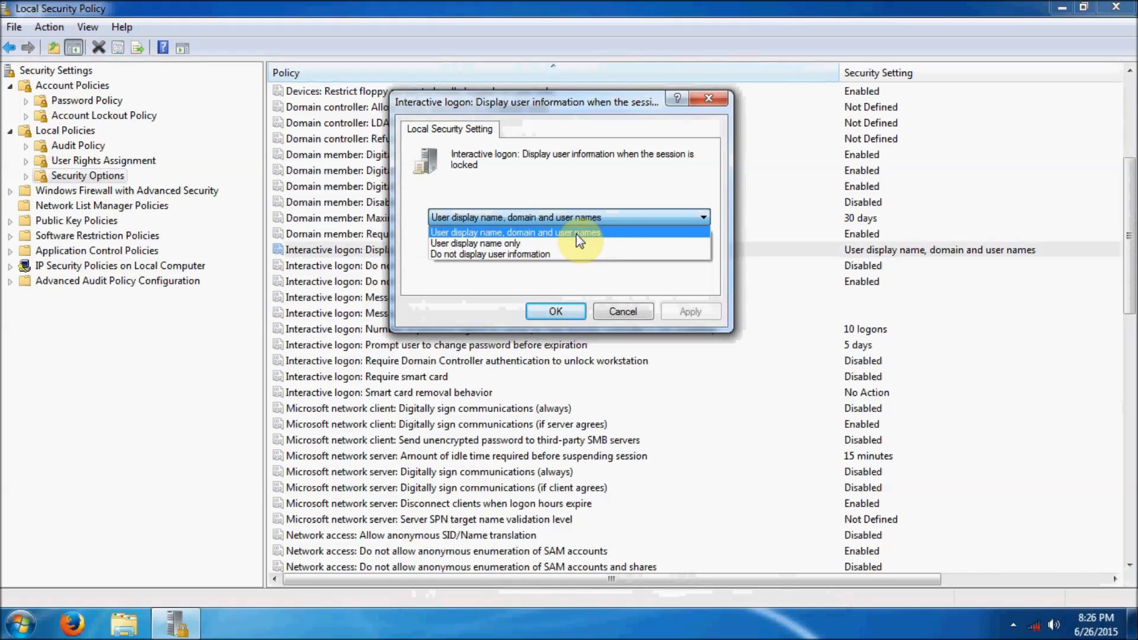
left_click(503, 255)
left_click(682, 309)
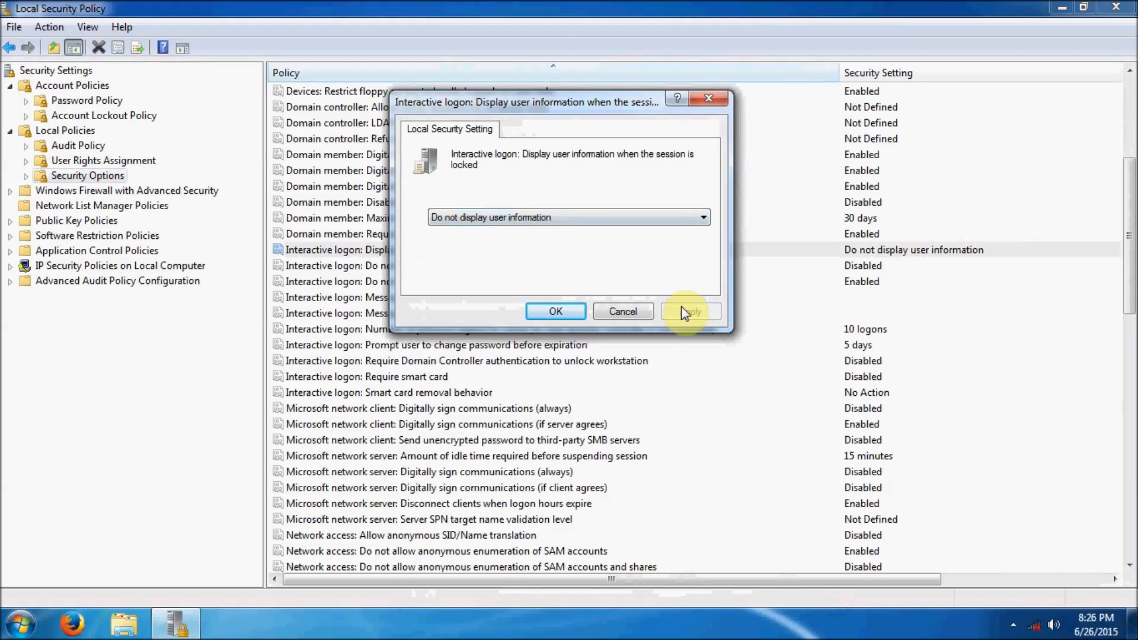
left_click(554, 312)
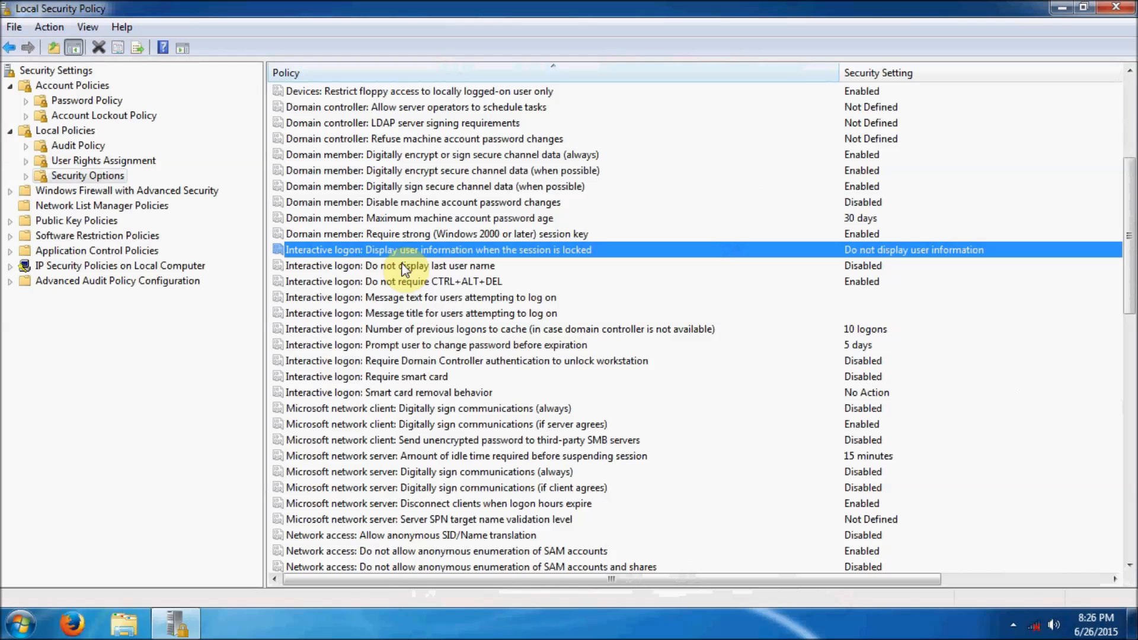
- Read the explanation of "Interactive logon: Do not display last user name", then set the policy to Enabled and save it
left_click(460, 265)
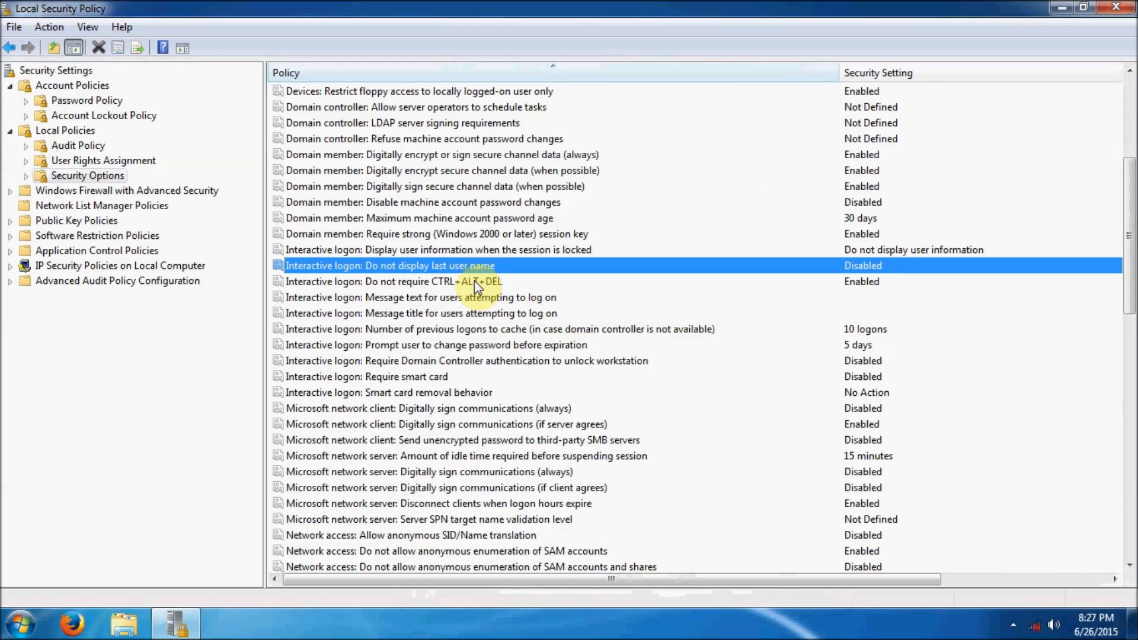
double_click(450, 264)
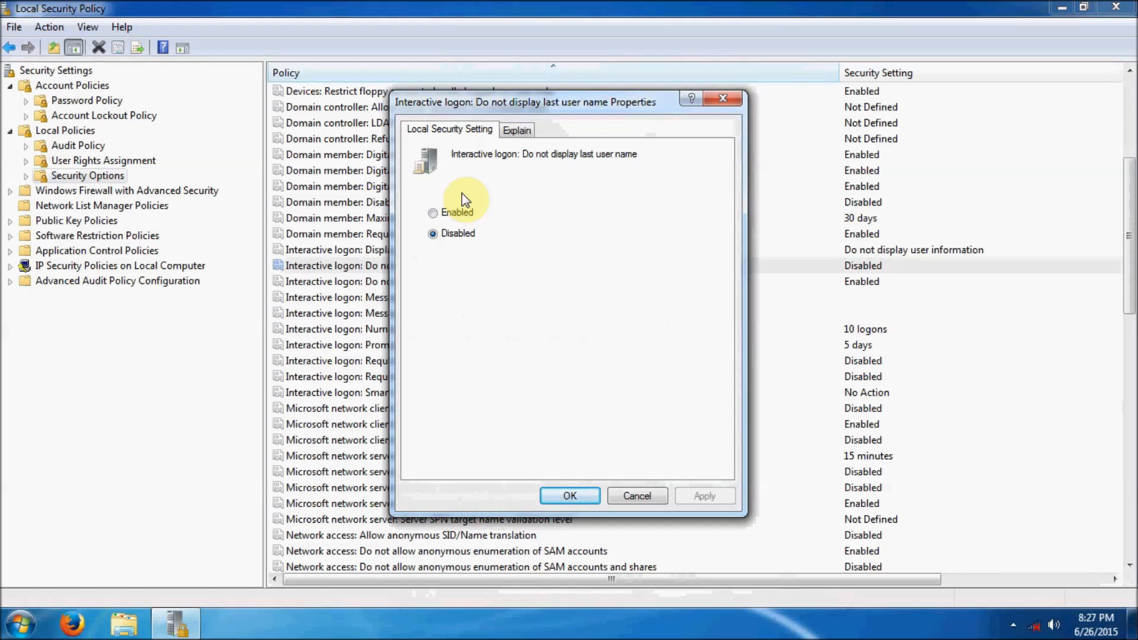
left_click(517, 130)
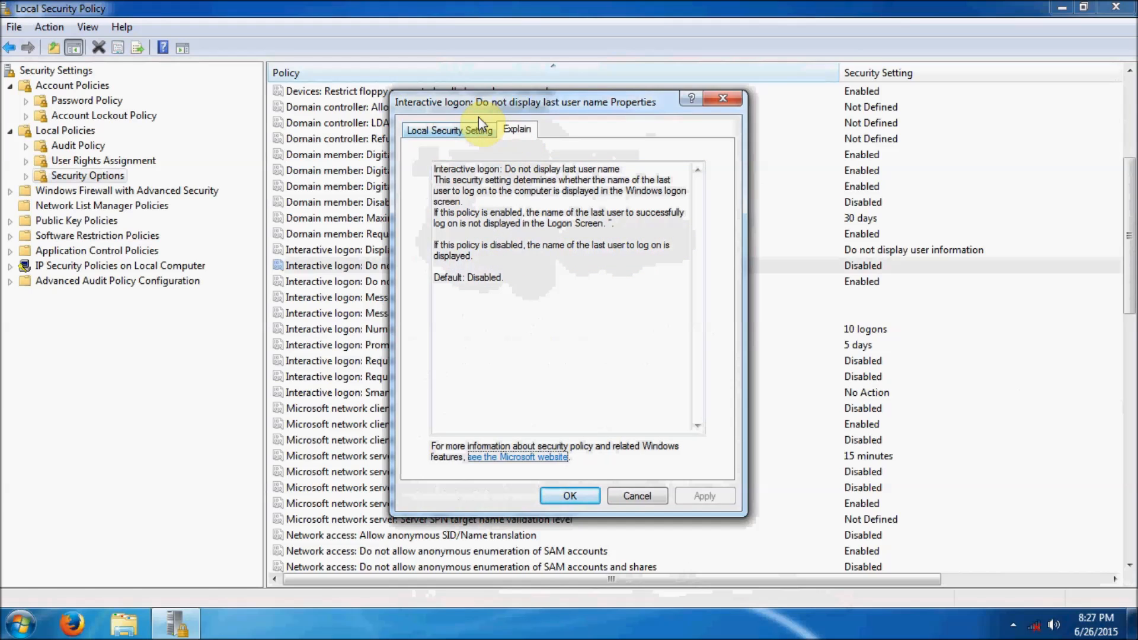
left_click(475, 133)
left_click(454, 214)
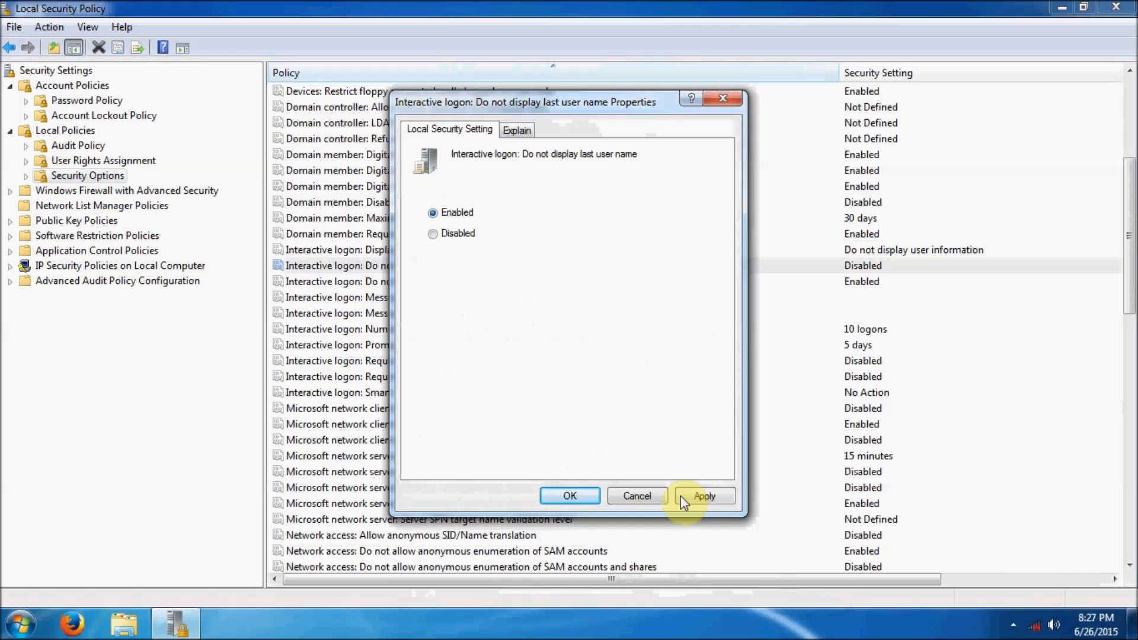
left_click(704, 495)
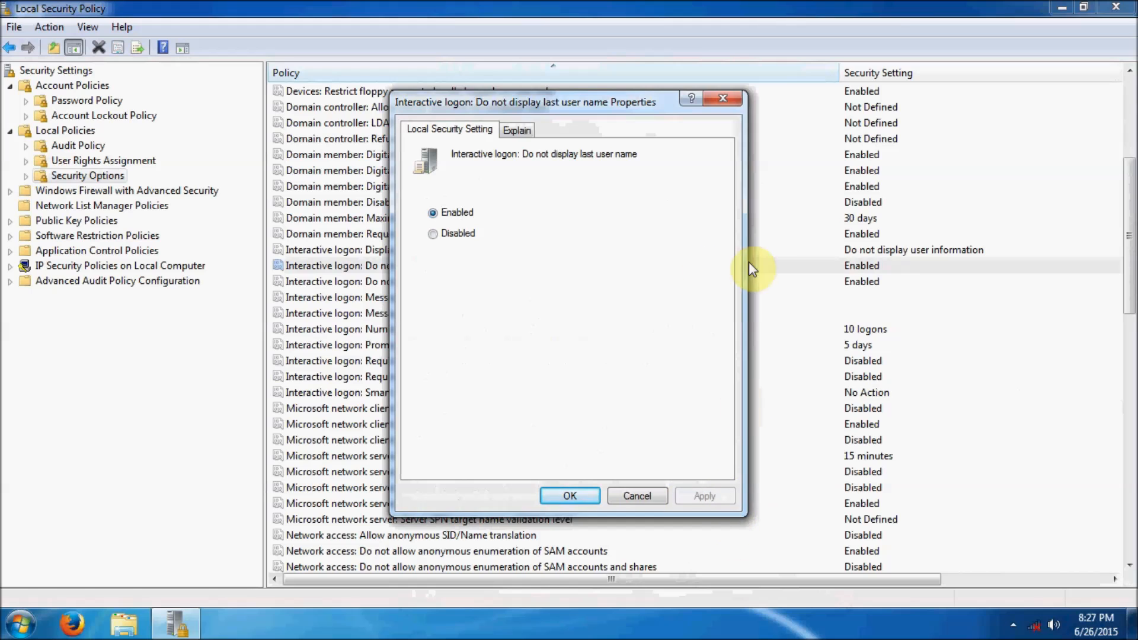
left_click(566, 496)
left_click(650, 266)
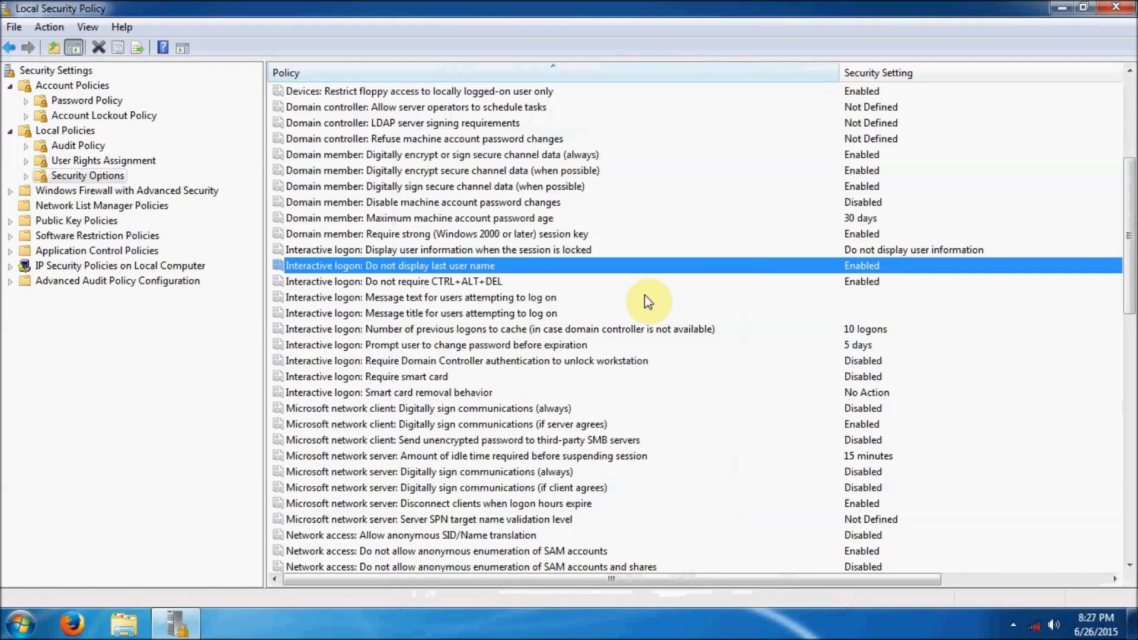
- Set the "Interactive logon: Do not require CTRL+ALT+DEL" policy to Disabled and save it
double_click(504, 283)
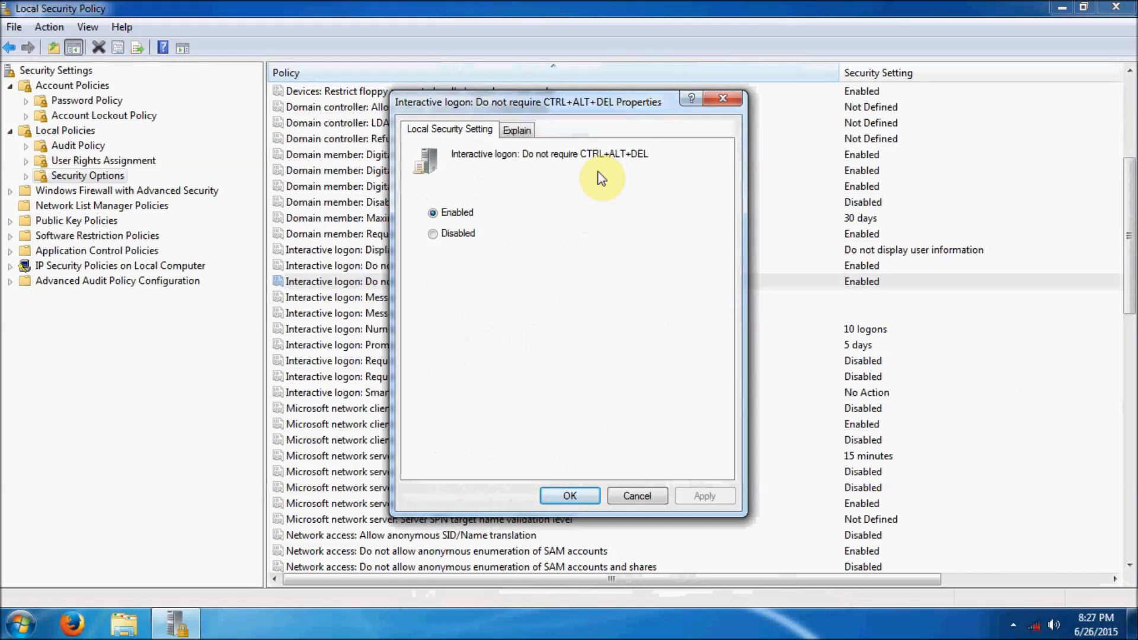
left_click(459, 234)
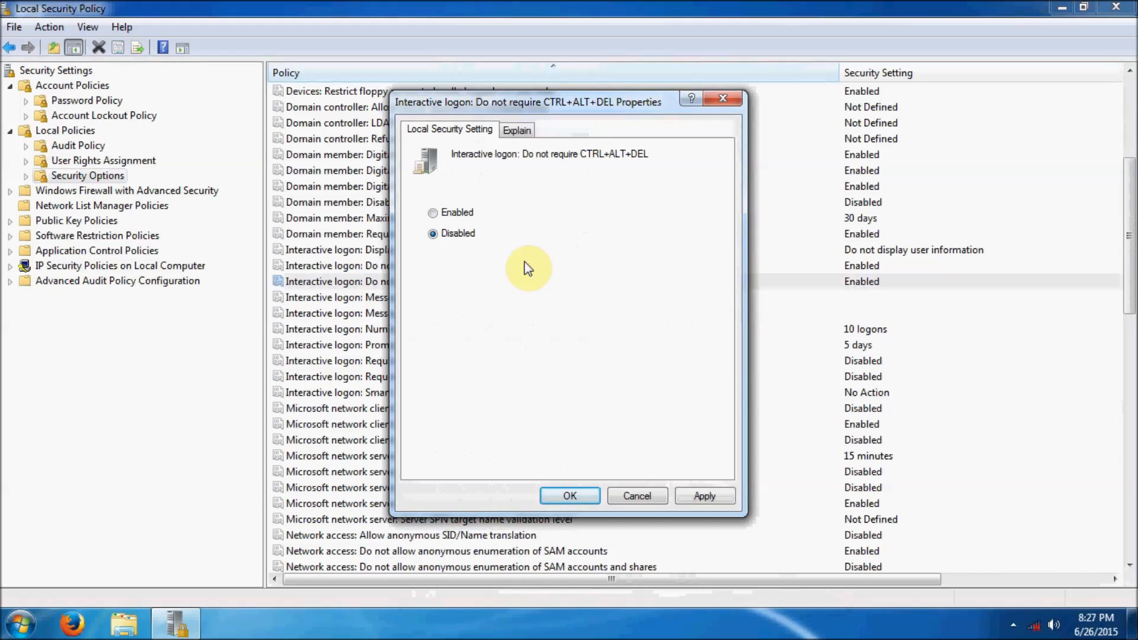
left_click(704, 496)
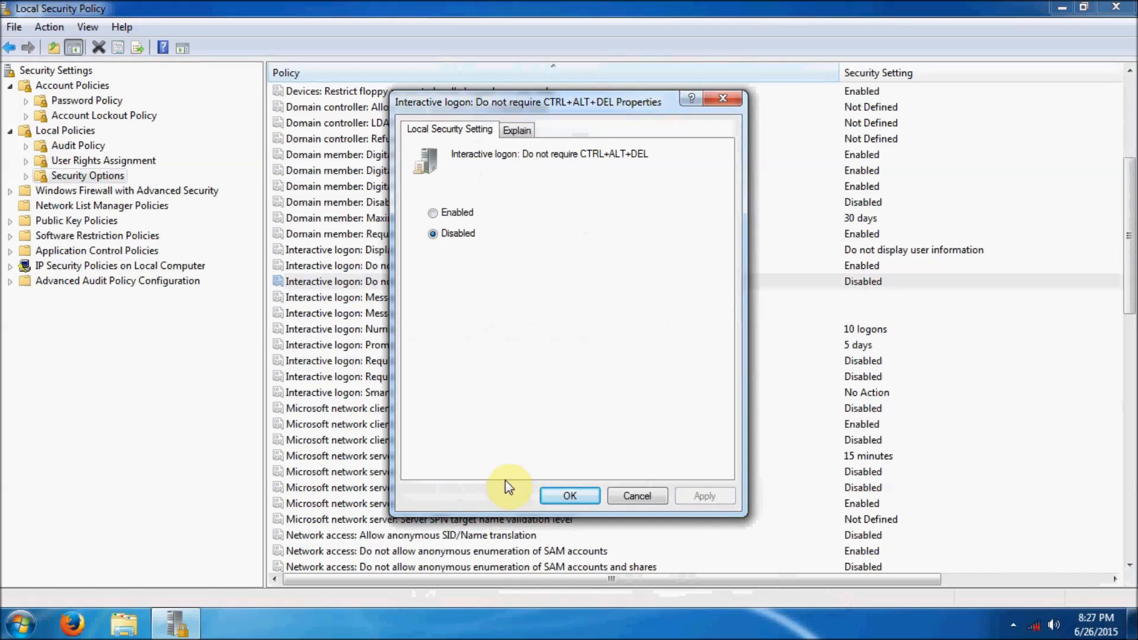
left_click(574, 496)
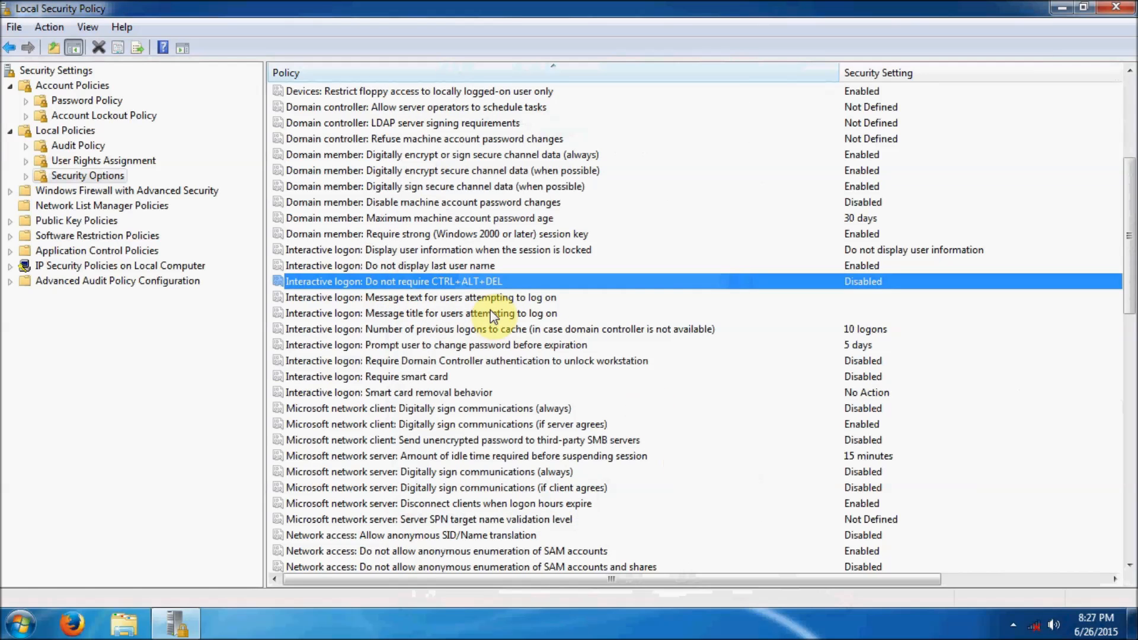
- Set "Interactive logon: Number of previous logons to cache" to 0 logons and save it
left_click(522, 330)
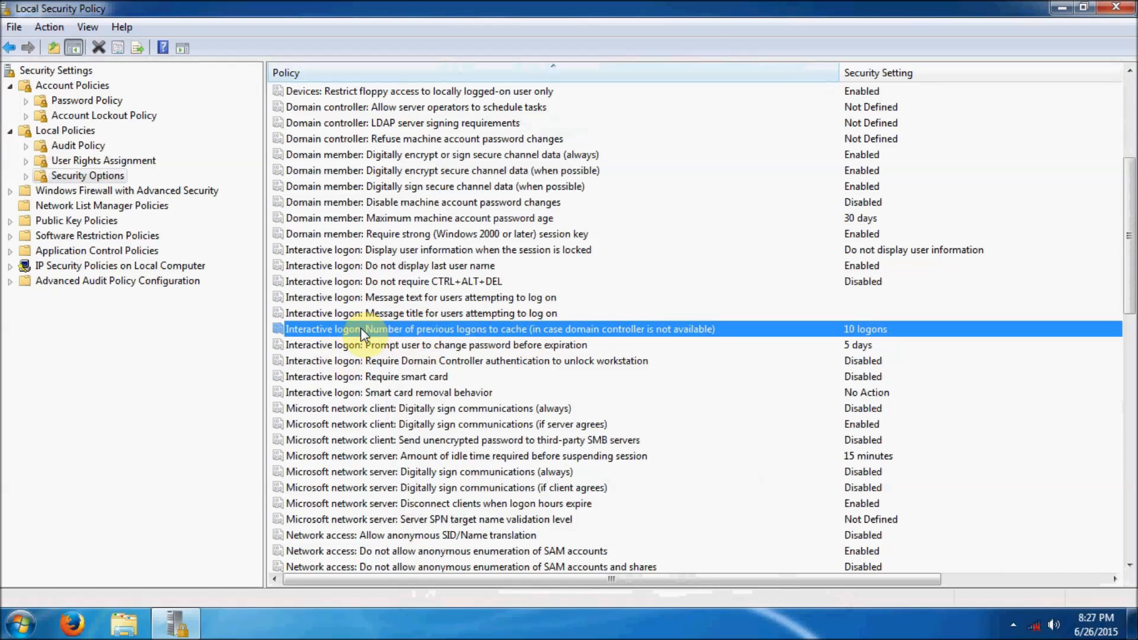
double_click(485, 332)
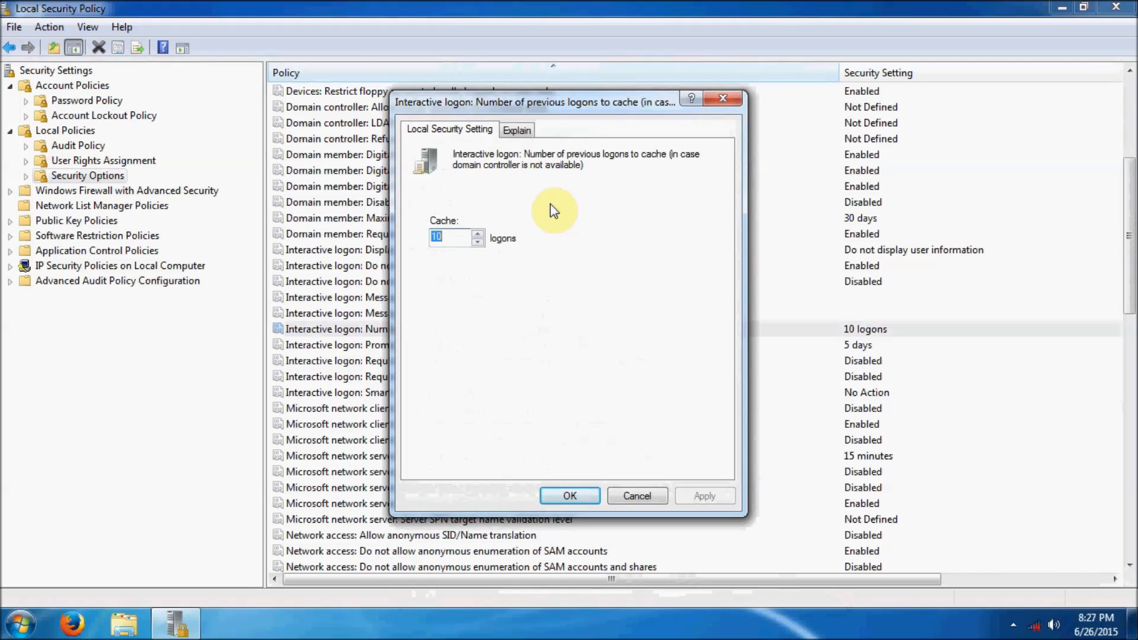
type("0")
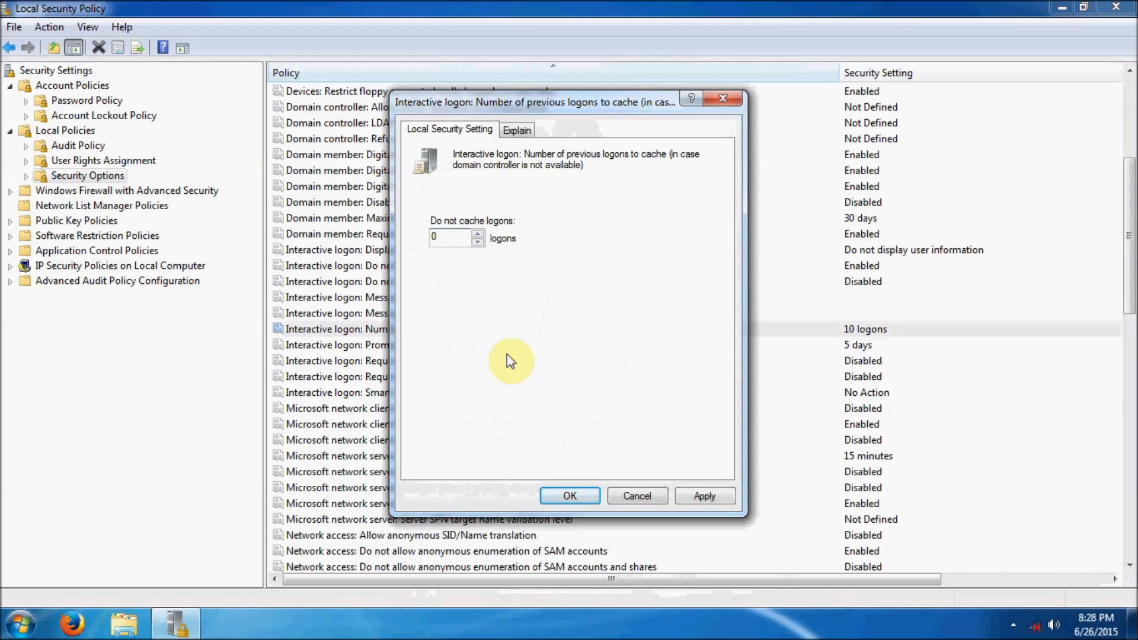
left_click(709, 500)
double_click(569, 498)
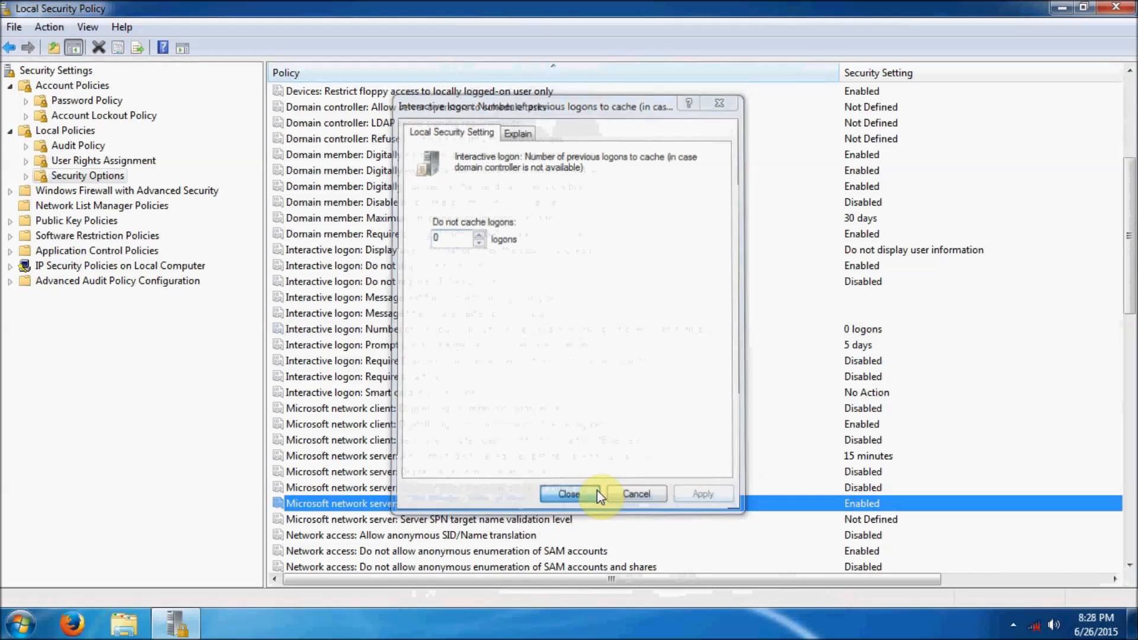
- Look through the remaining Interactive logon and Microsoft network policies, reading the explanation of "Microsoft network client: Digitally sign communications (always)"
left_click(575, 348)
scroll(605, 340, "down", 1)
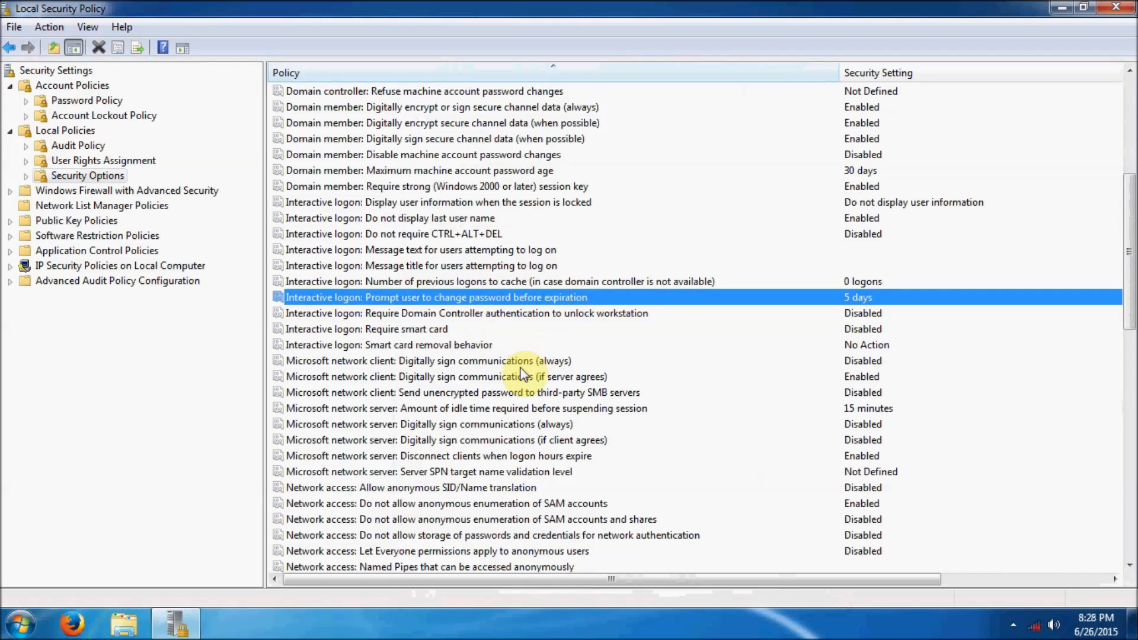
scroll(522, 361, "down", 1)
left_click(517, 313)
left_click(471, 328)
double_click(466, 316)
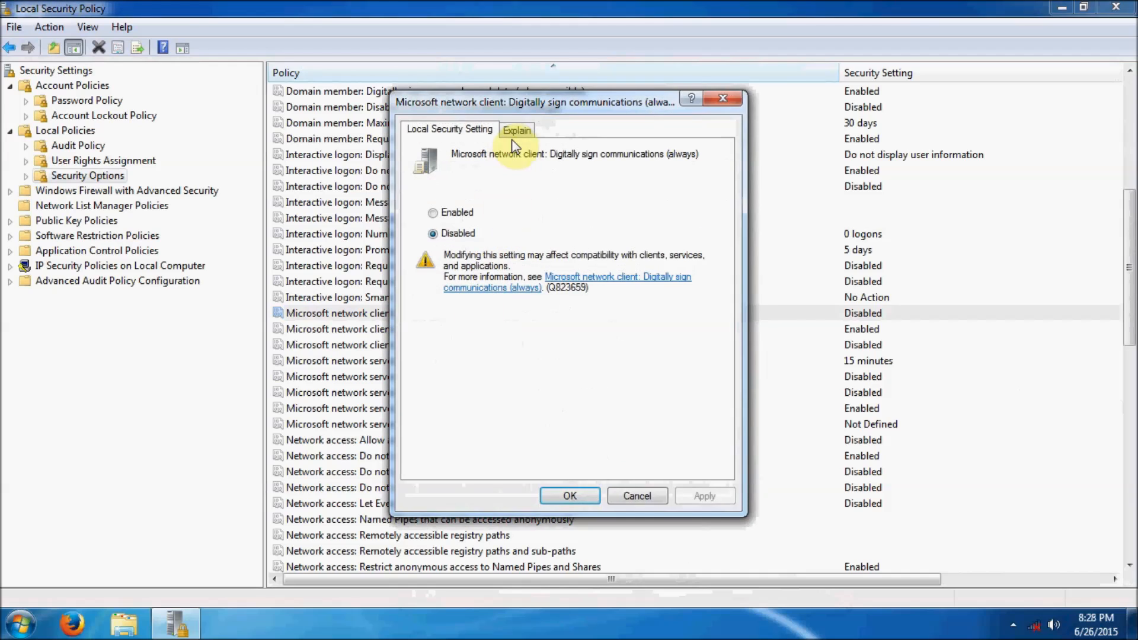
left_click(518, 131)
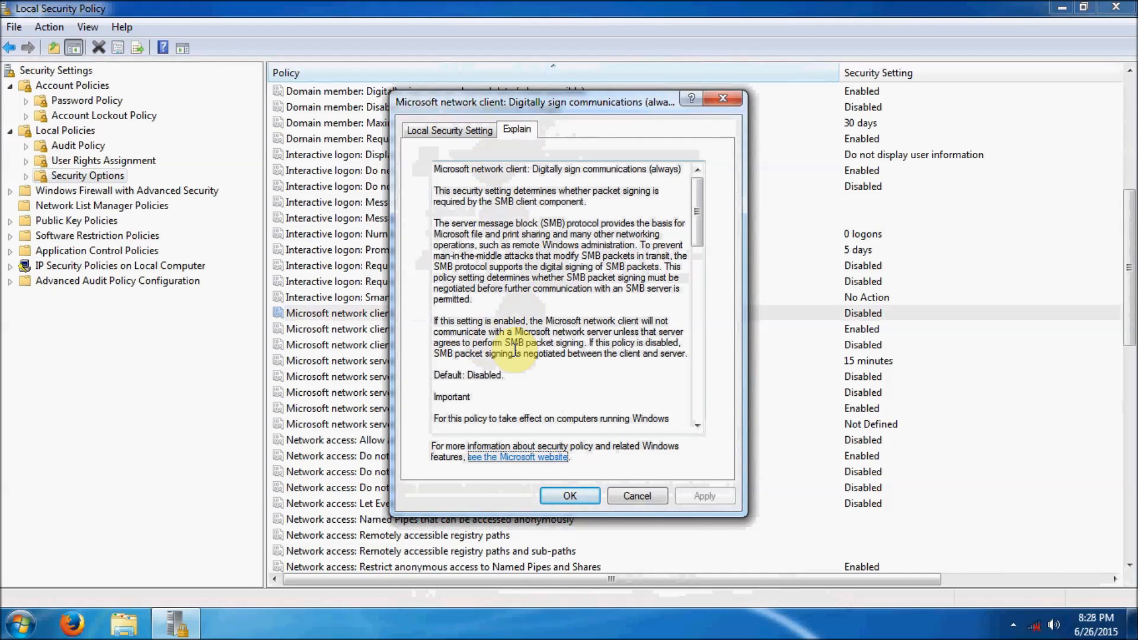
left_click(453, 131)
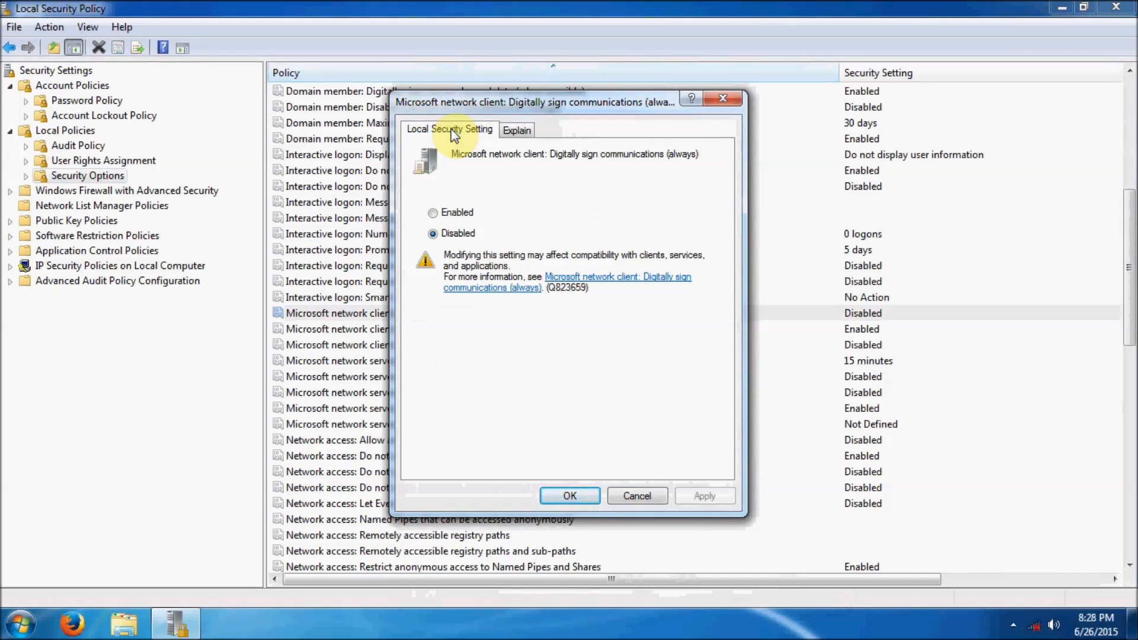
left_click(637, 496)
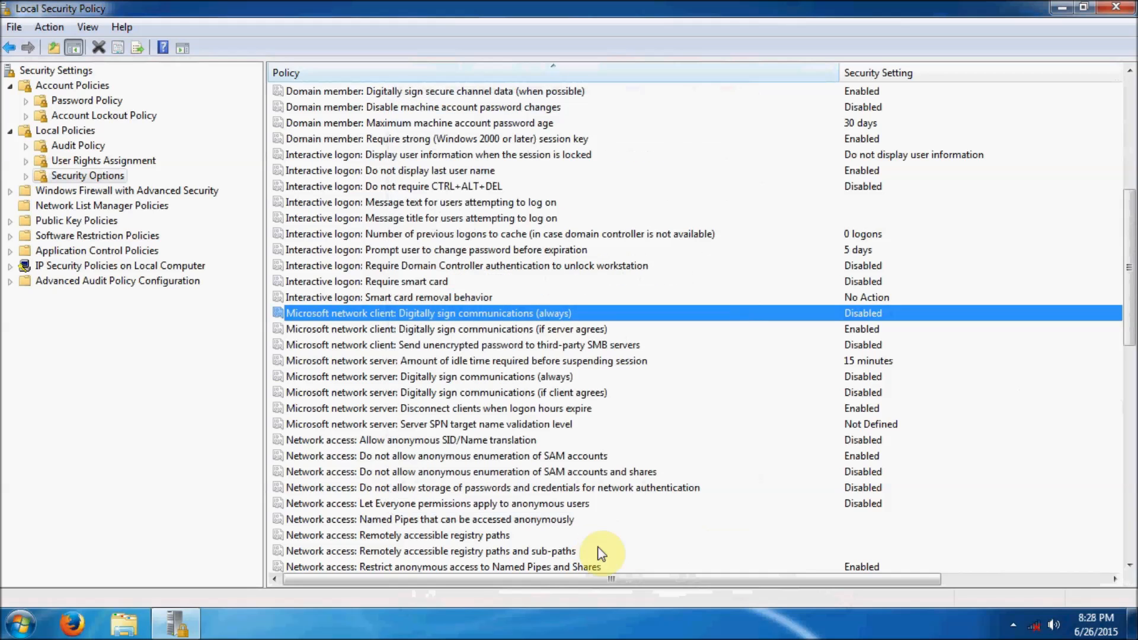
left_click(468, 344)
left_click(480, 377)
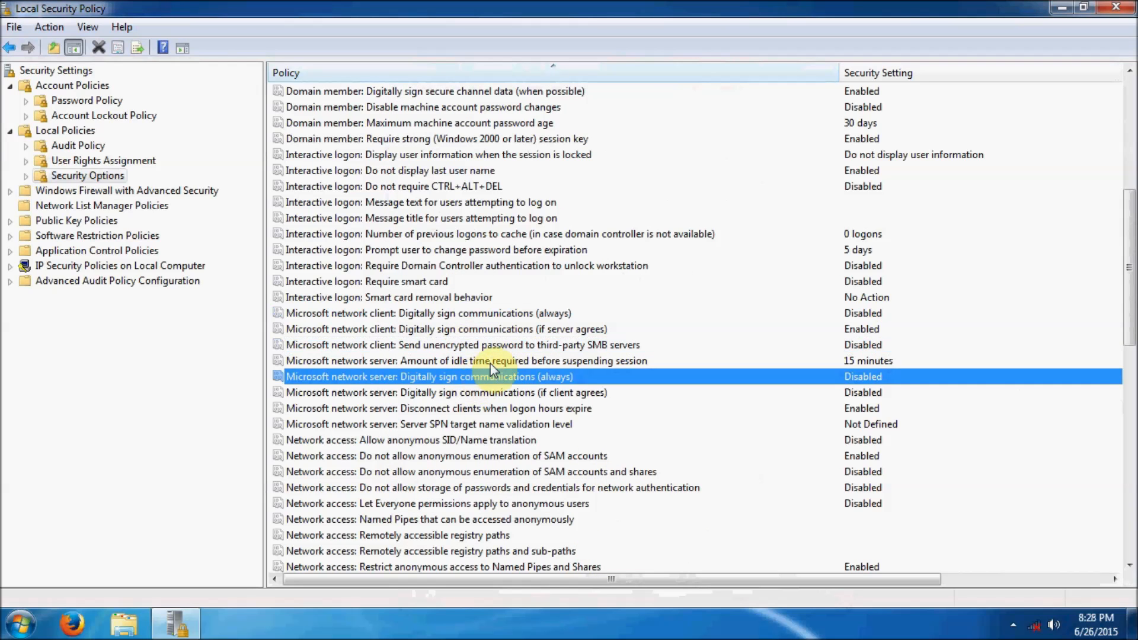
- Set "Network access: Do not allow anonymous enumeration of SAM accounts and shares" to Enabled and save it
scroll(487, 365, "down", 2)
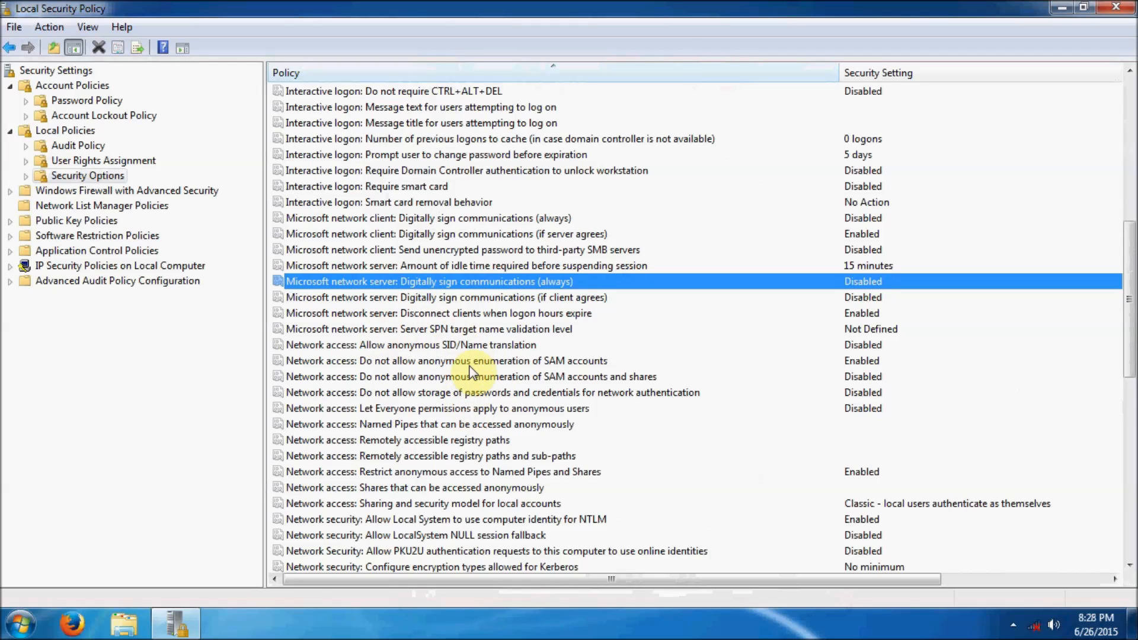
left_click(521, 378)
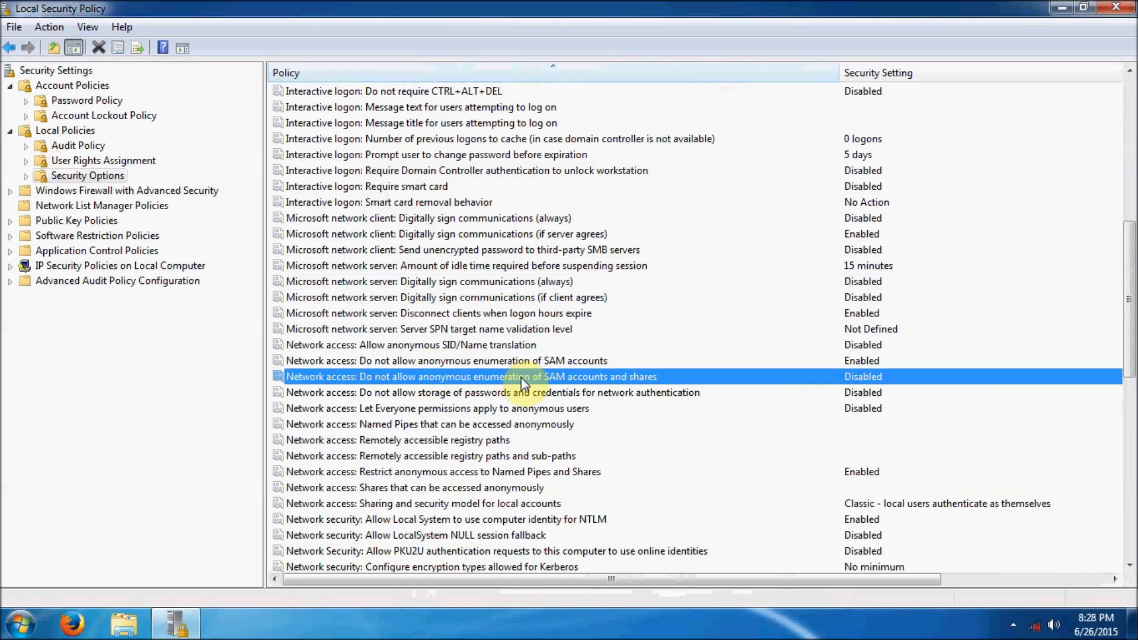
double_click(488, 378)
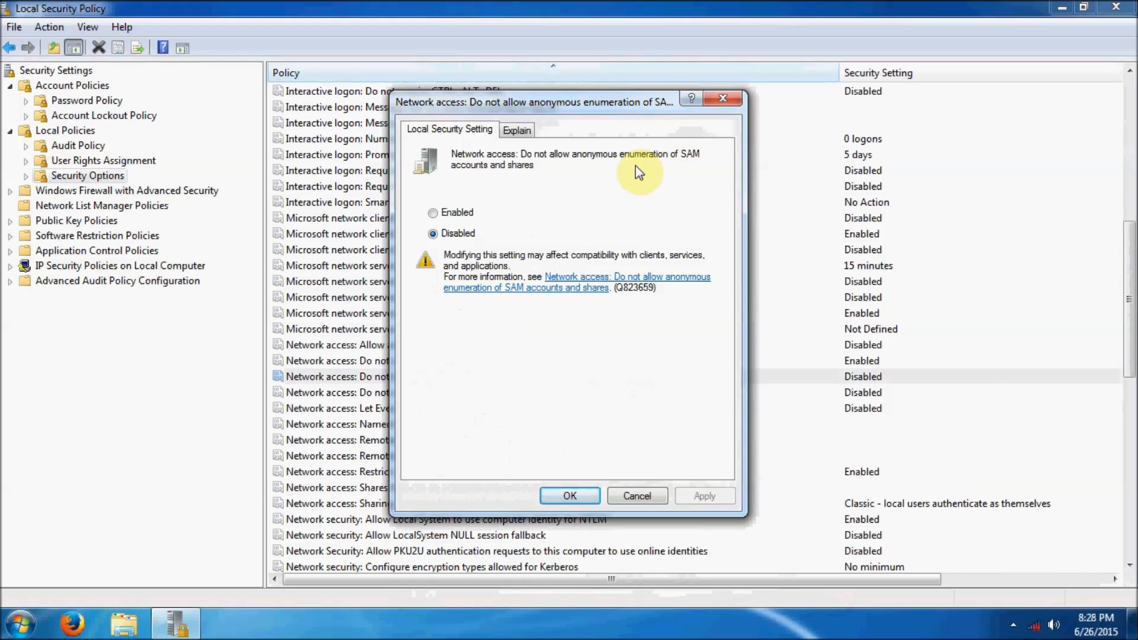
left_click(457, 218)
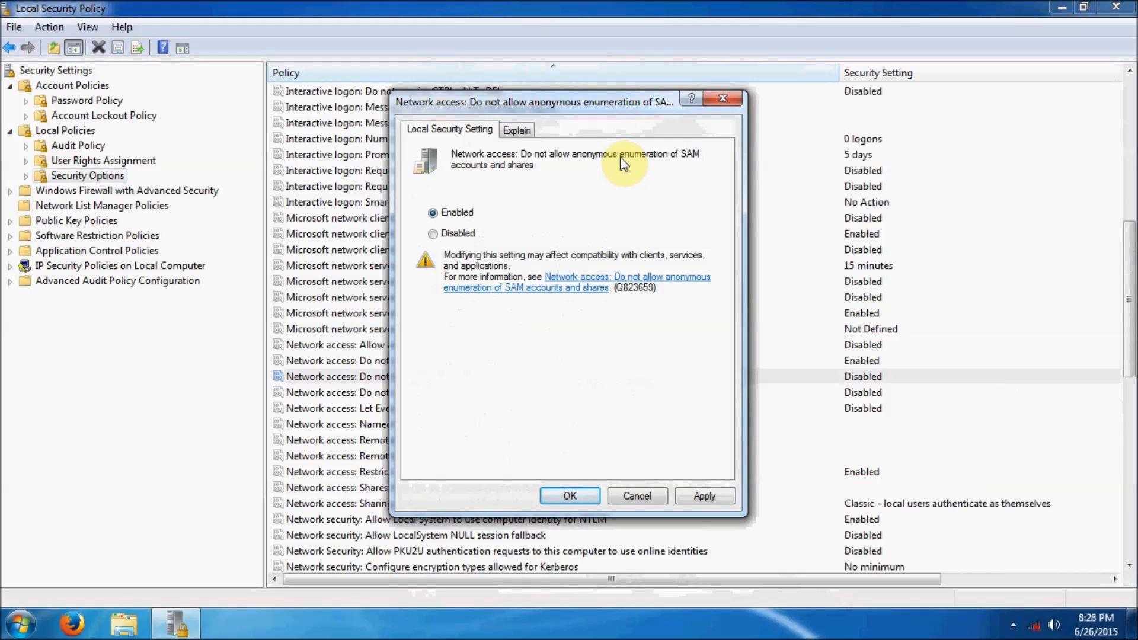
left_click(689, 496)
left_click(548, 361)
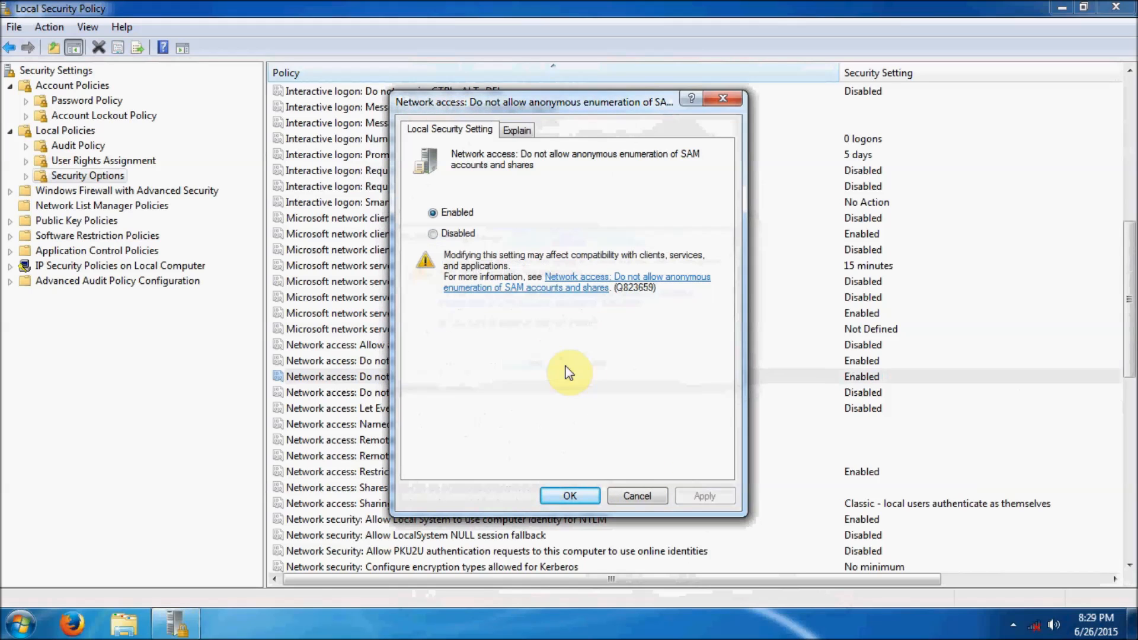
left_click(556, 495)
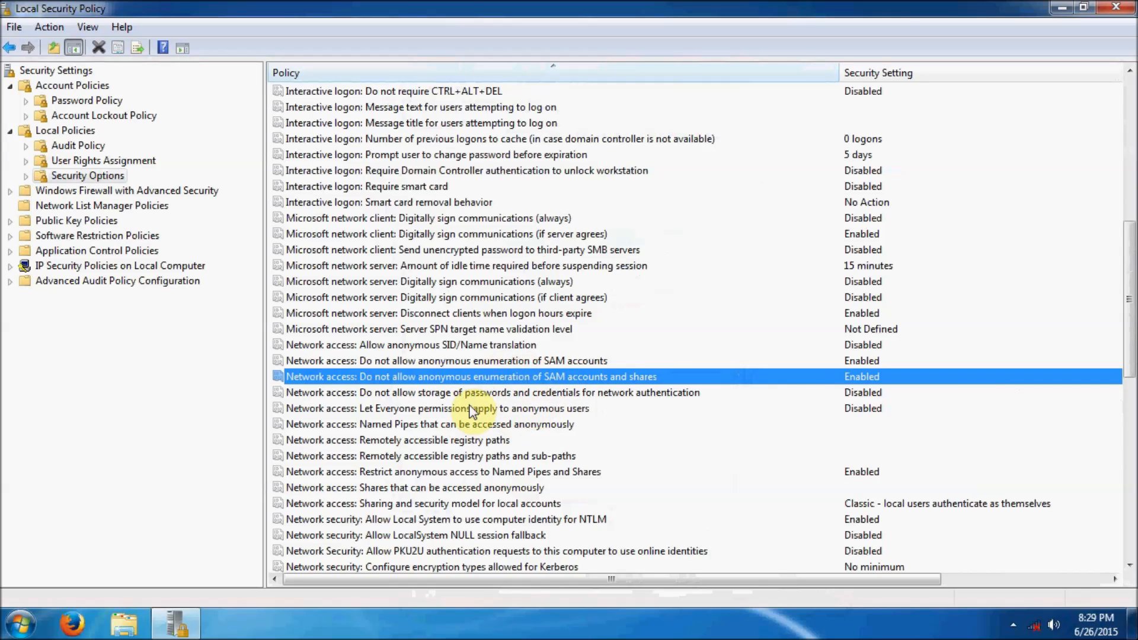
- Set "Network access: Do not allow storage of passwords and credentials for network authentication" to Enabled and apply it
double_click(524, 394)
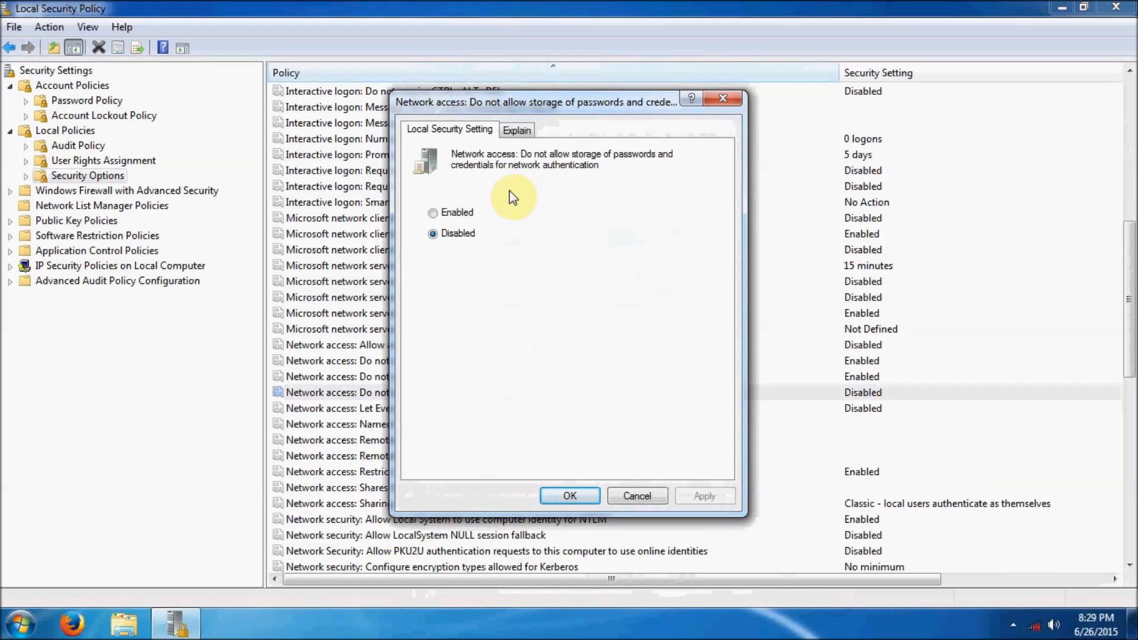
left_click(456, 212)
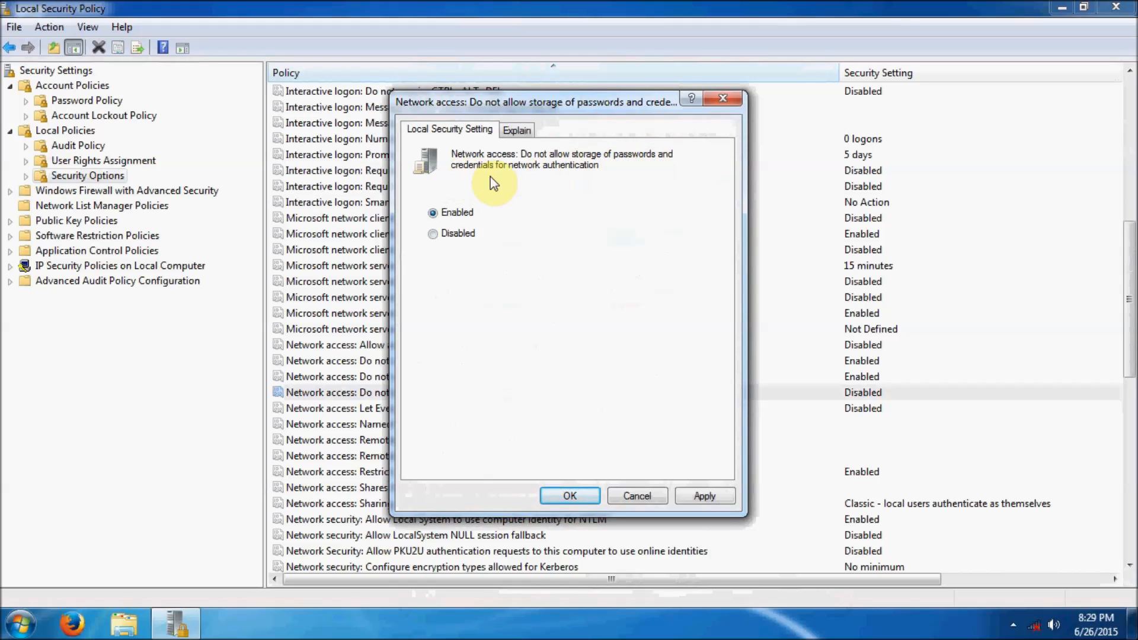
left_click(701, 498)
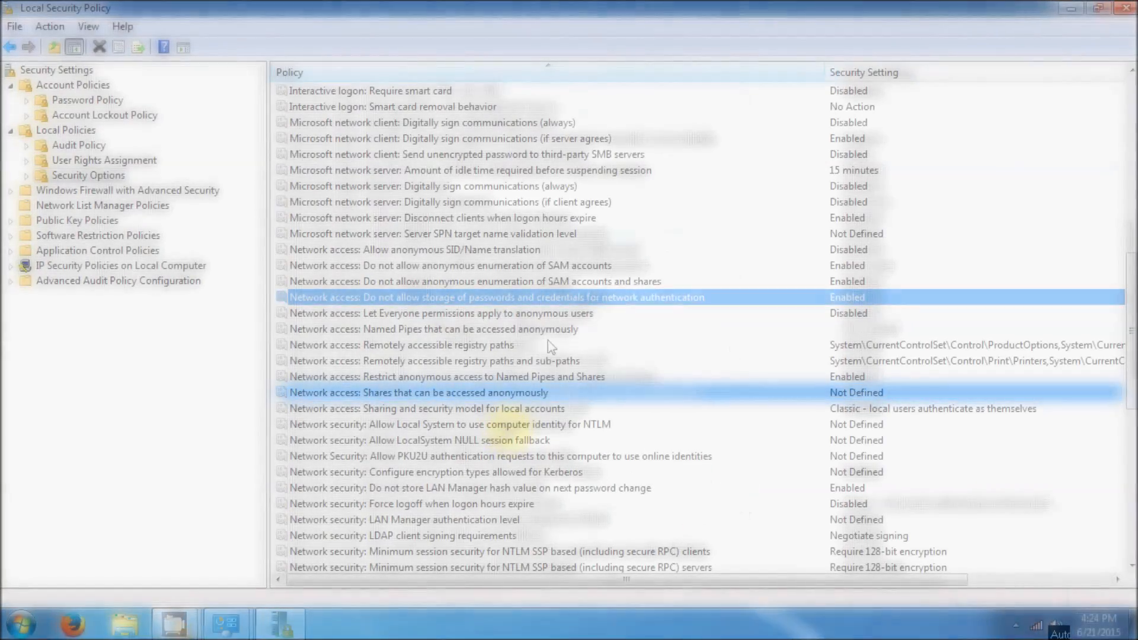
- Delete all entries from the "Network access: Remotely accessible registry paths" policy and save it
left_click(505, 346)
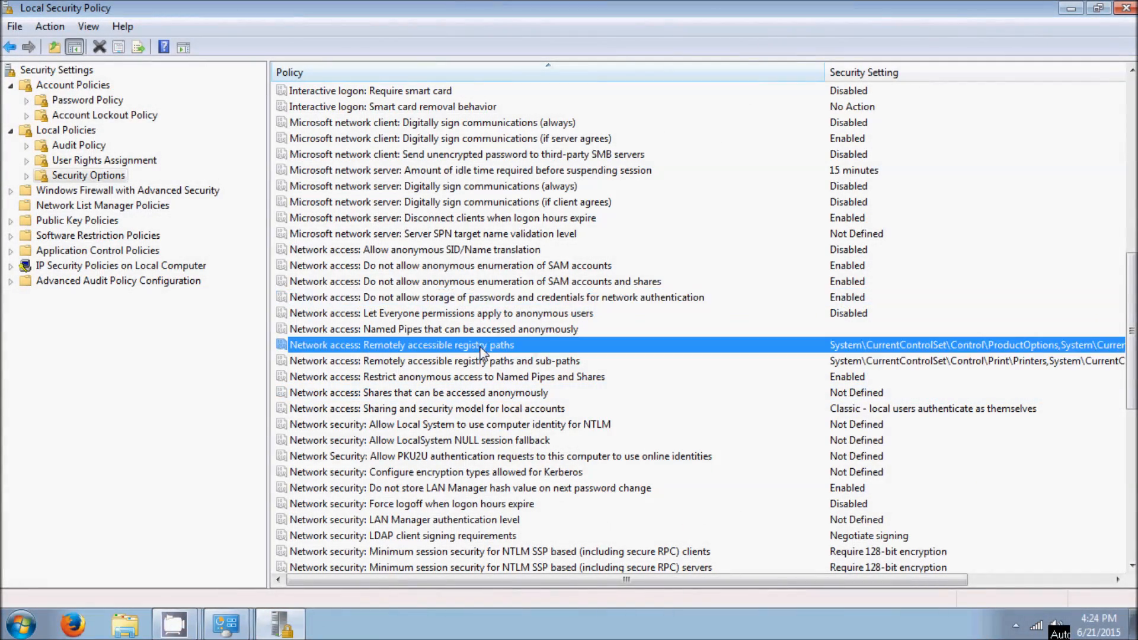
double_click(497, 349)
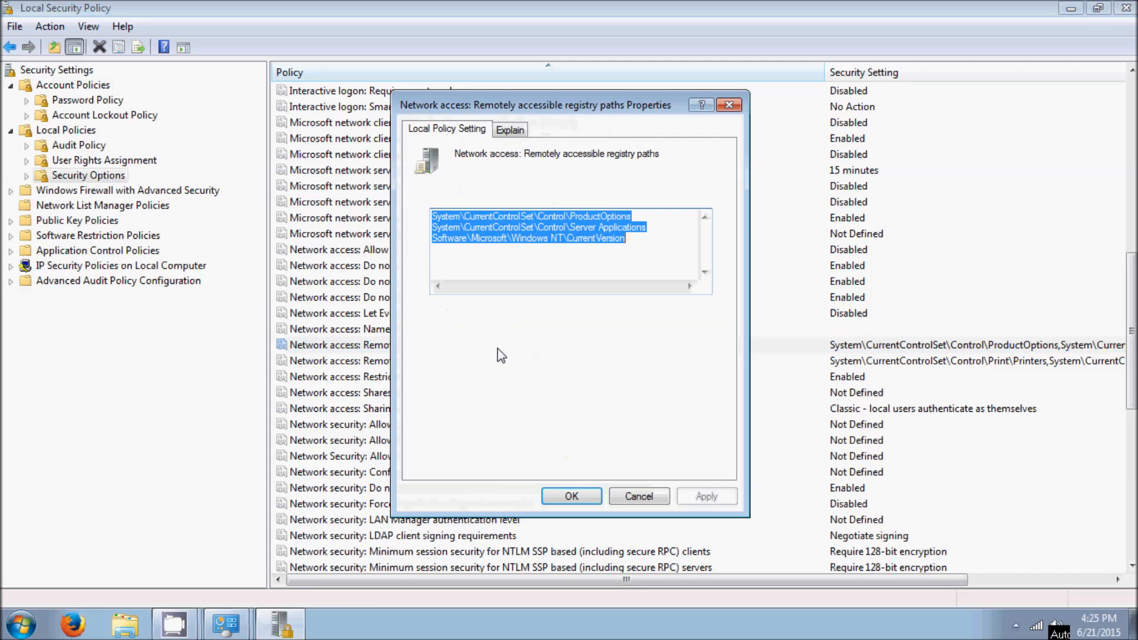
left_click(651, 255)
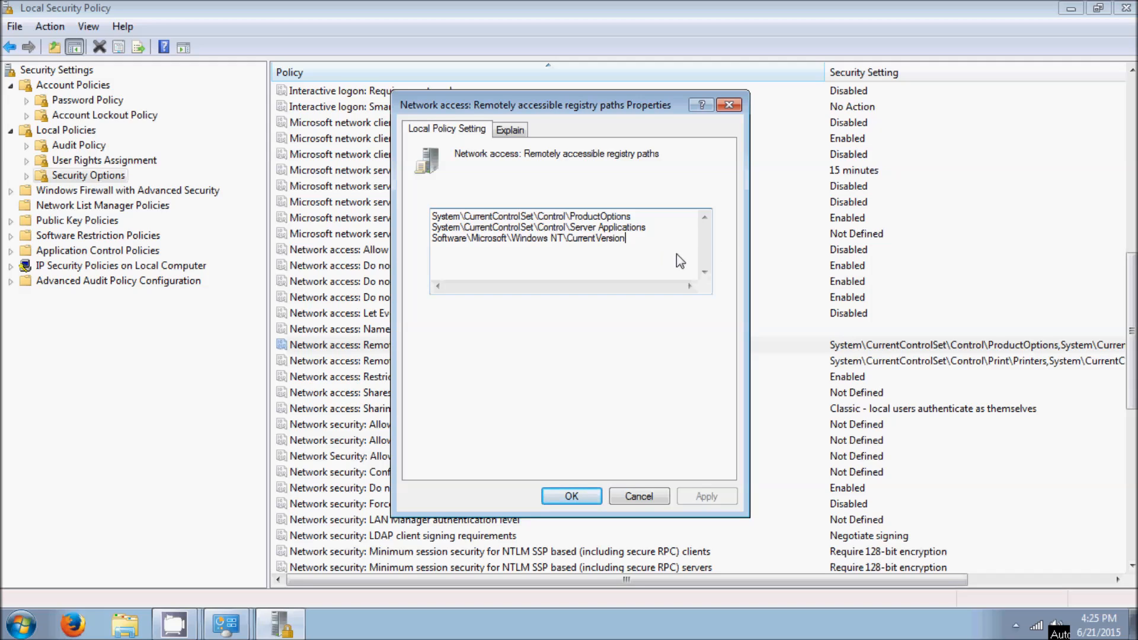
left_click_drag(664, 252, 407, 203)
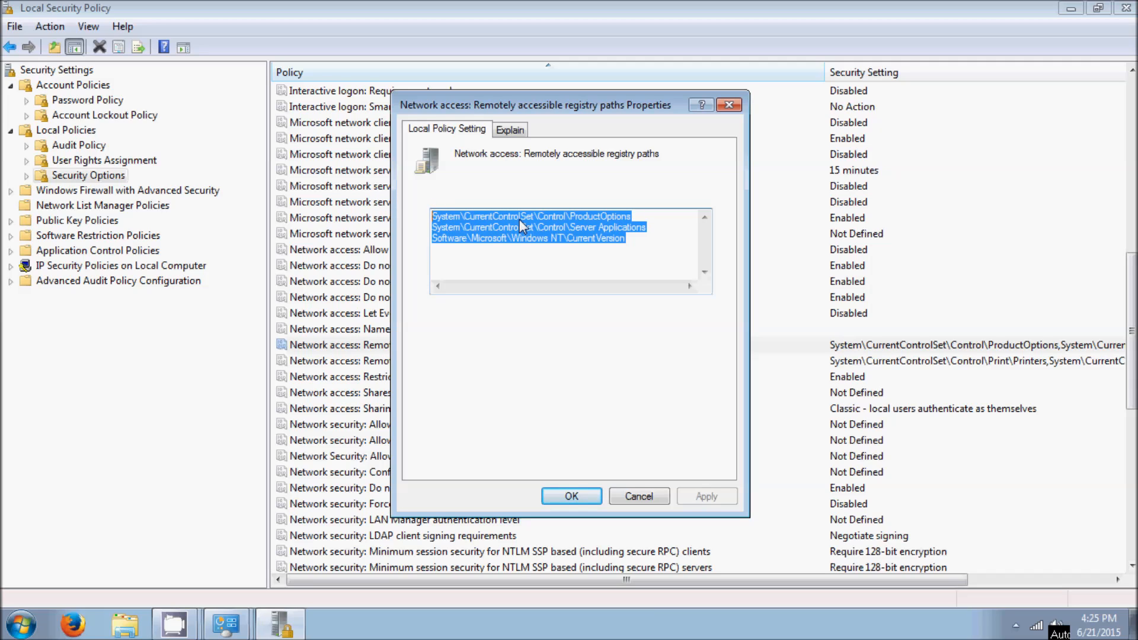
key("Delete")
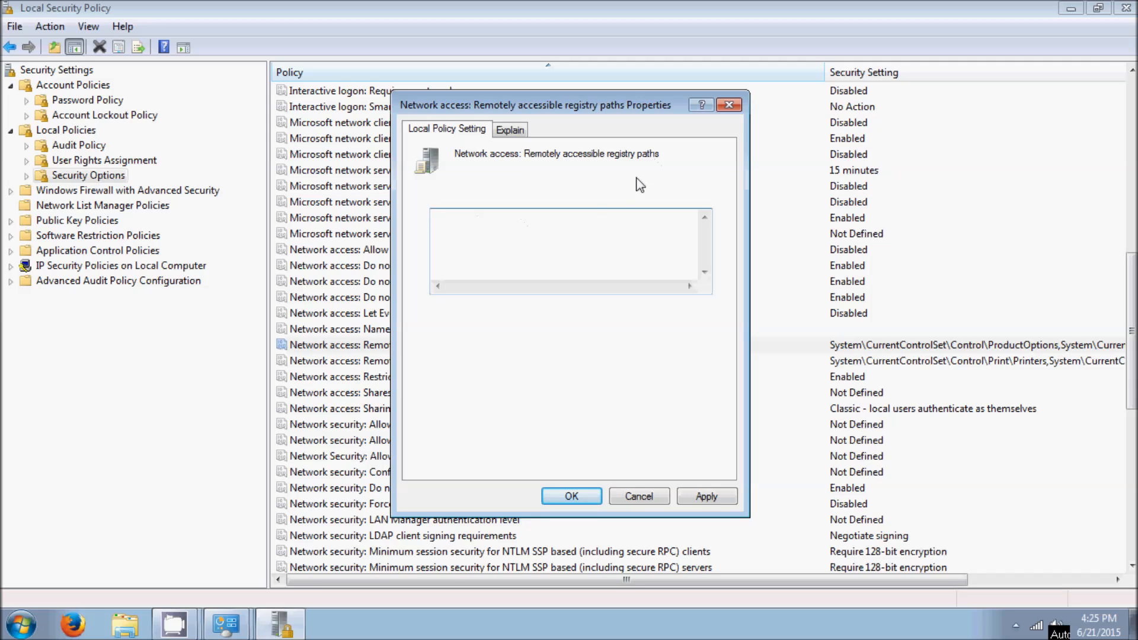
left_click(705, 495)
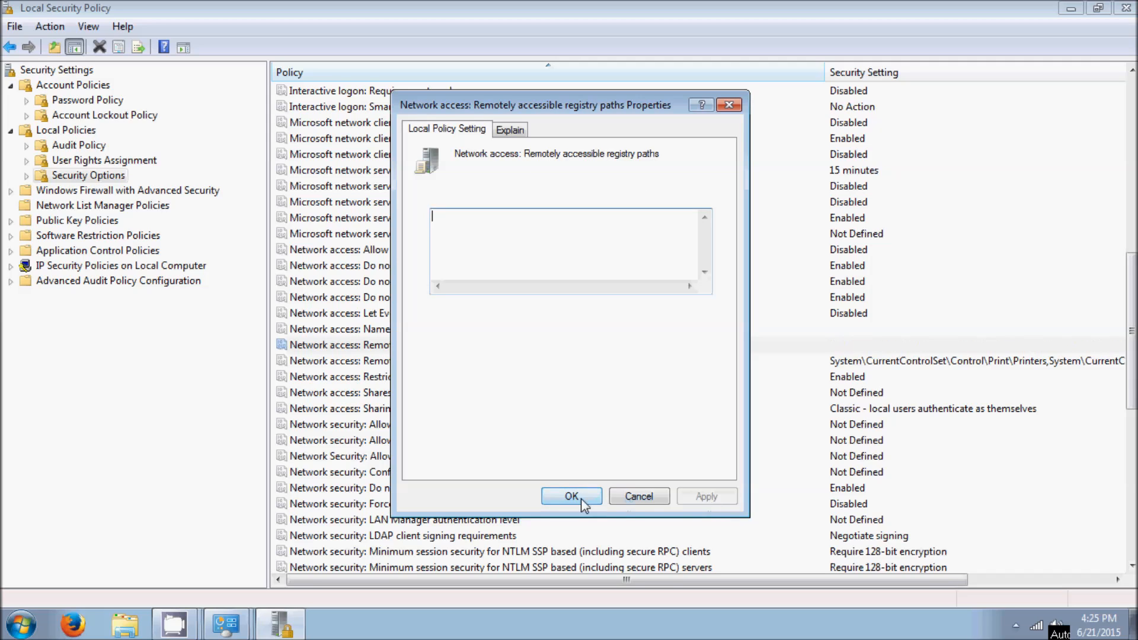
left_click(573, 497)
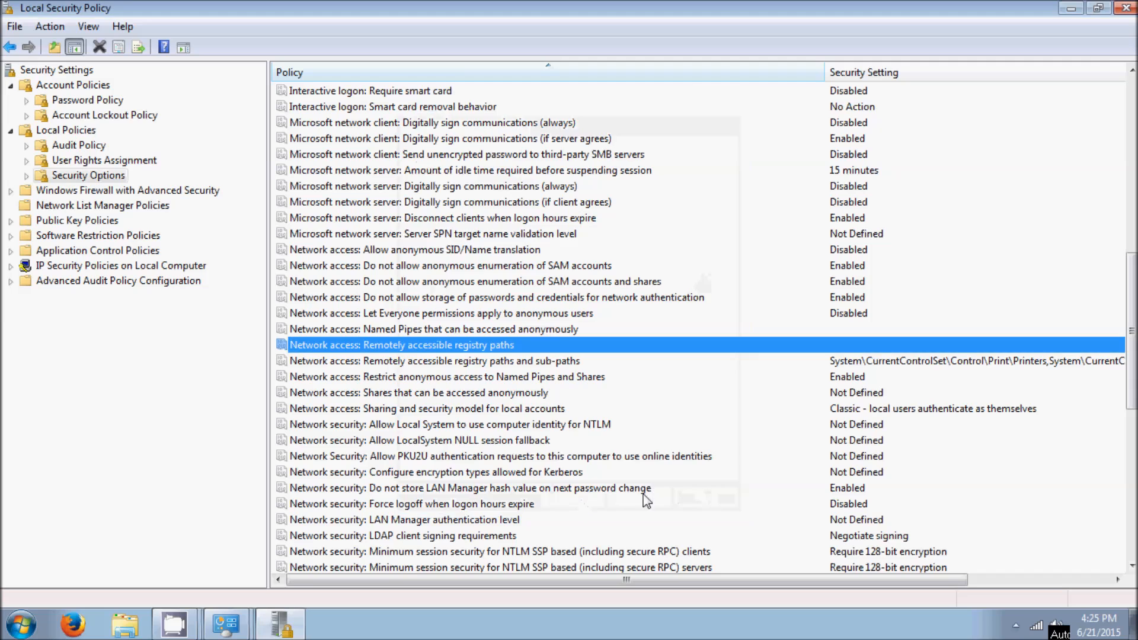
- Open the "Network access: Remotely accessible registry paths and sub-paths" policy and examine its Printers and Terminal Server entries
left_click(568, 364)
double_click(478, 366)
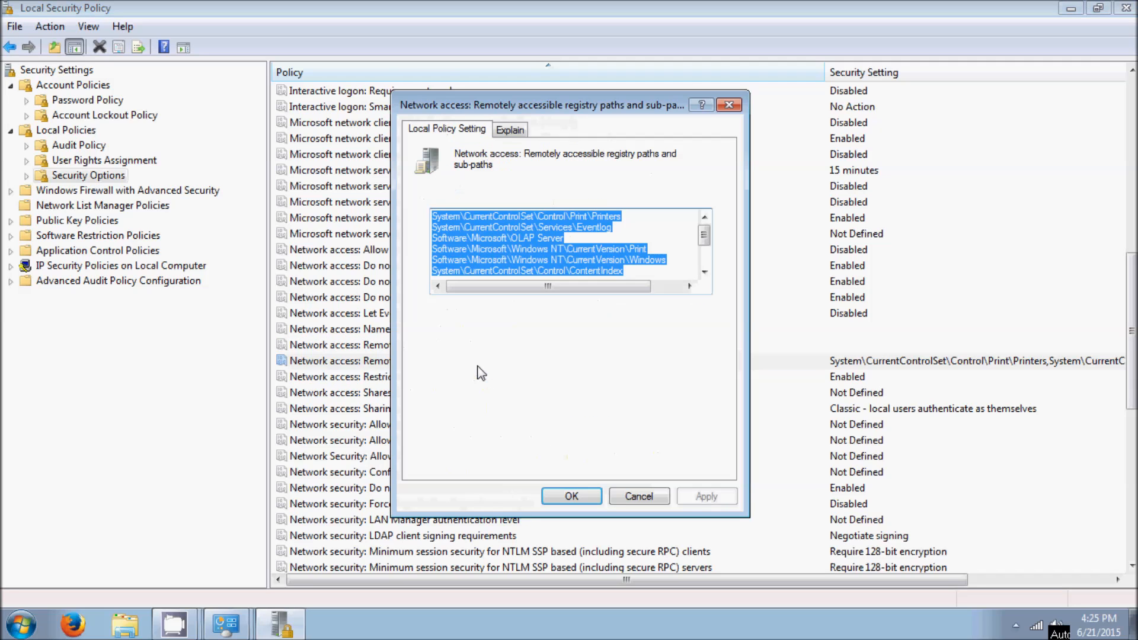
left_click(574, 243)
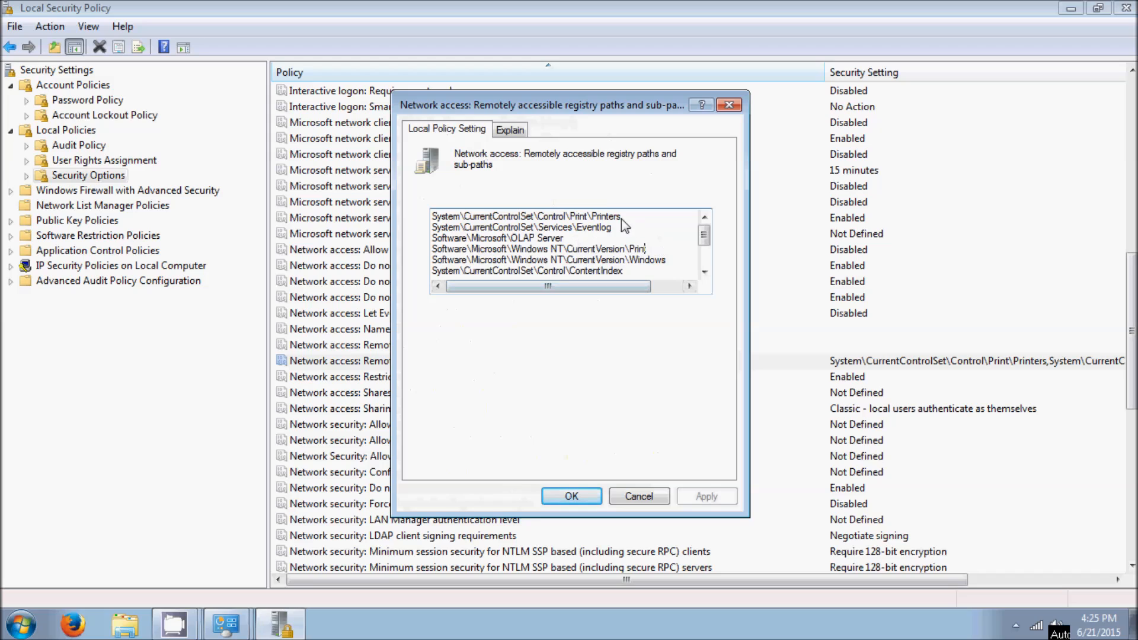
left_click_drag(624, 217, 427, 221)
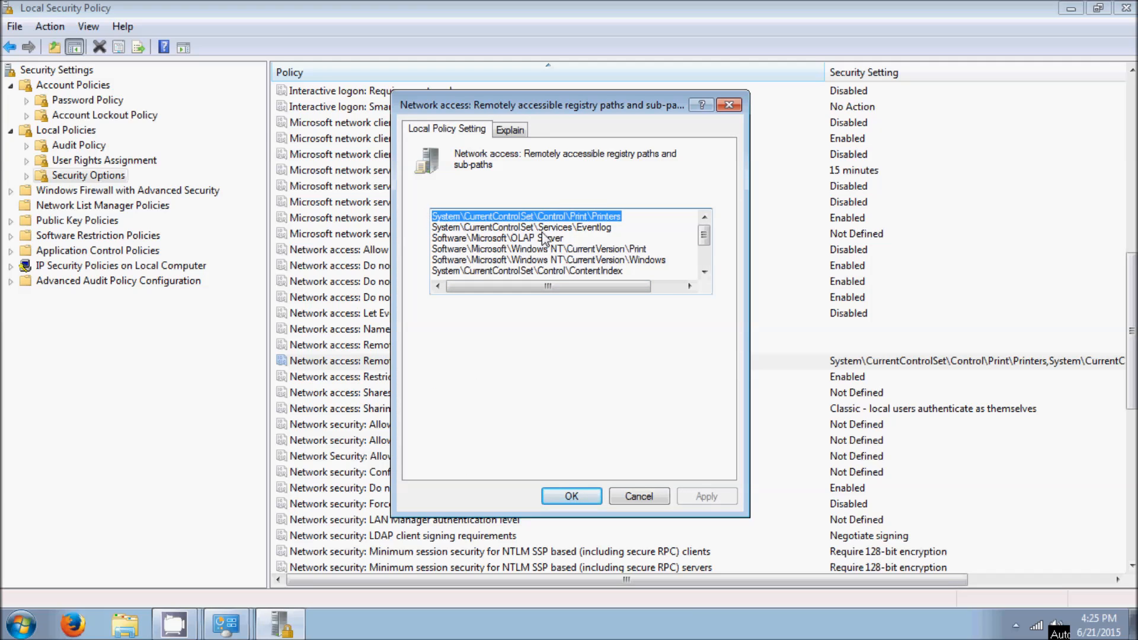
left_click(666, 235)
left_click(634, 217)
left_click_drag(634, 217, 429, 219)
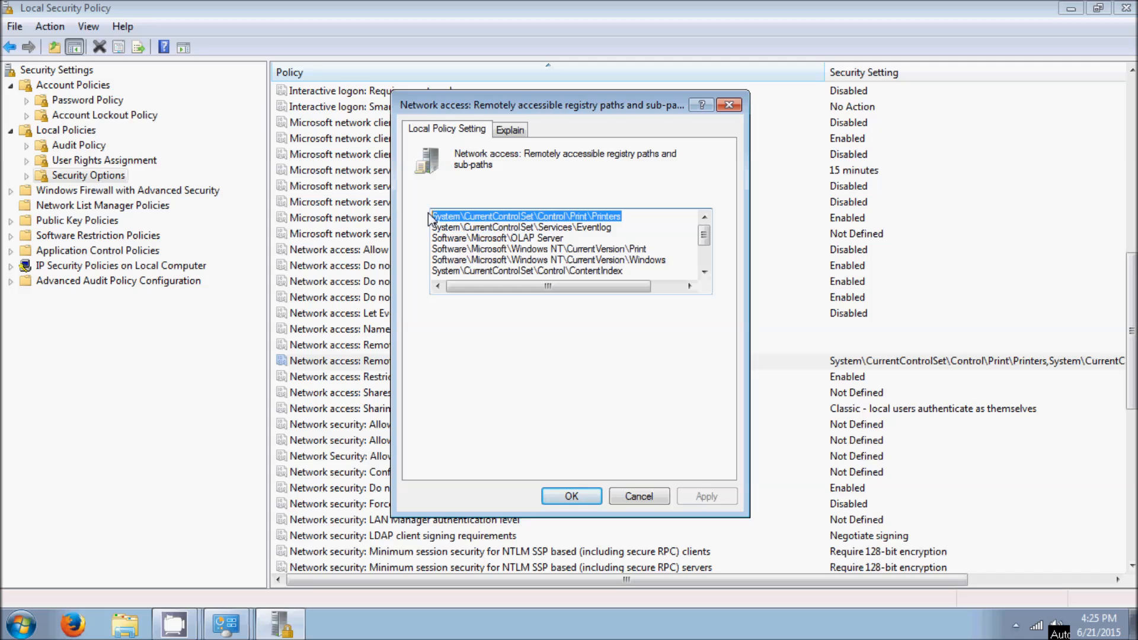
left_click(659, 233)
scroll(663, 234, "down", 1)
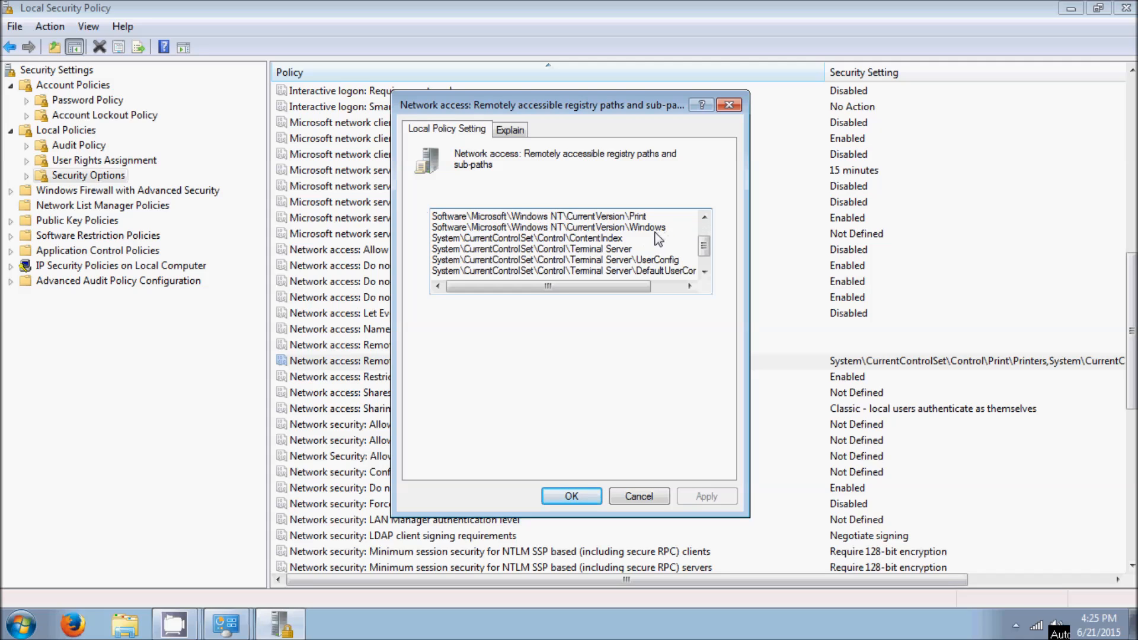
scroll(659, 239, "down", 1)
left_click_drag(632, 228, 562, 231)
left_click(668, 225)
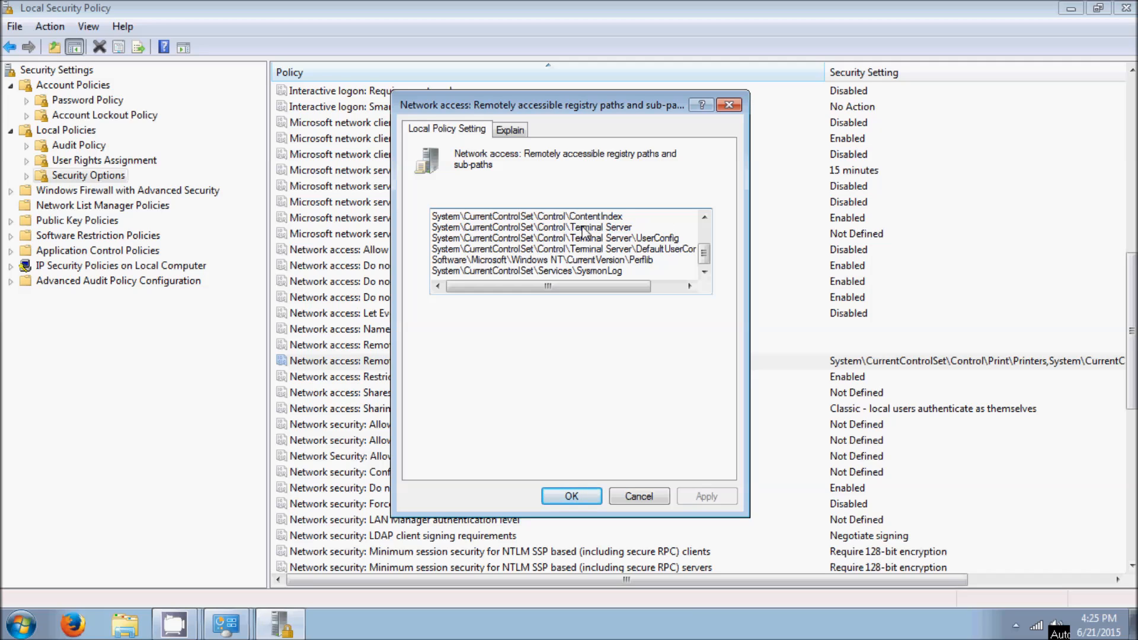
left_click_drag(563, 233, 671, 252)
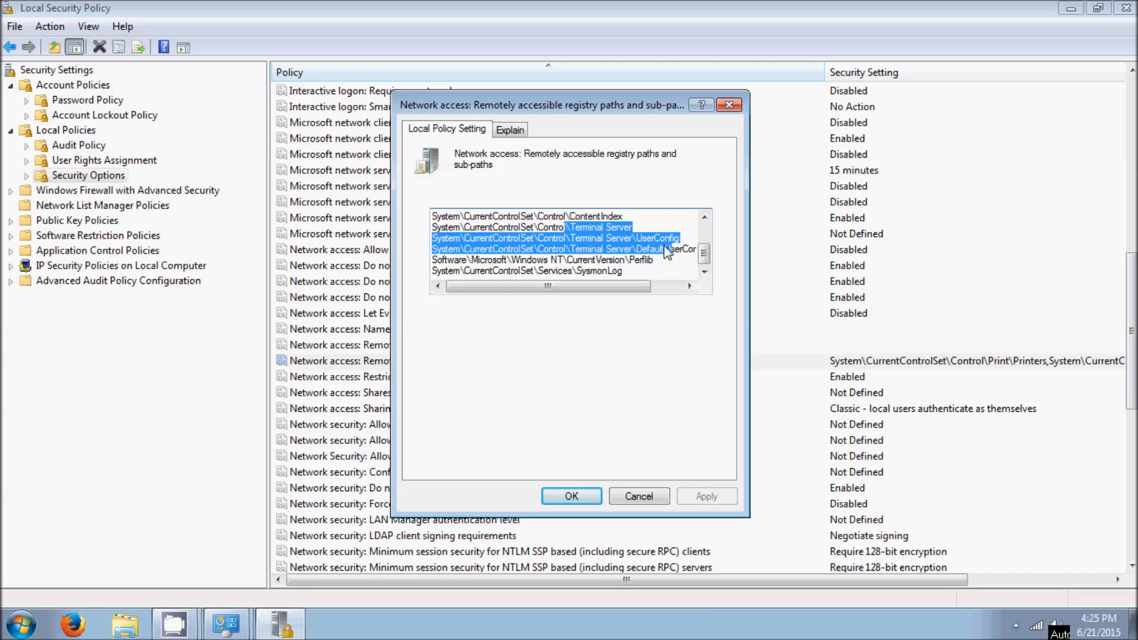
left_click(637, 248)
left_click_drag(683, 250, 560, 231)
left_click(581, 229)
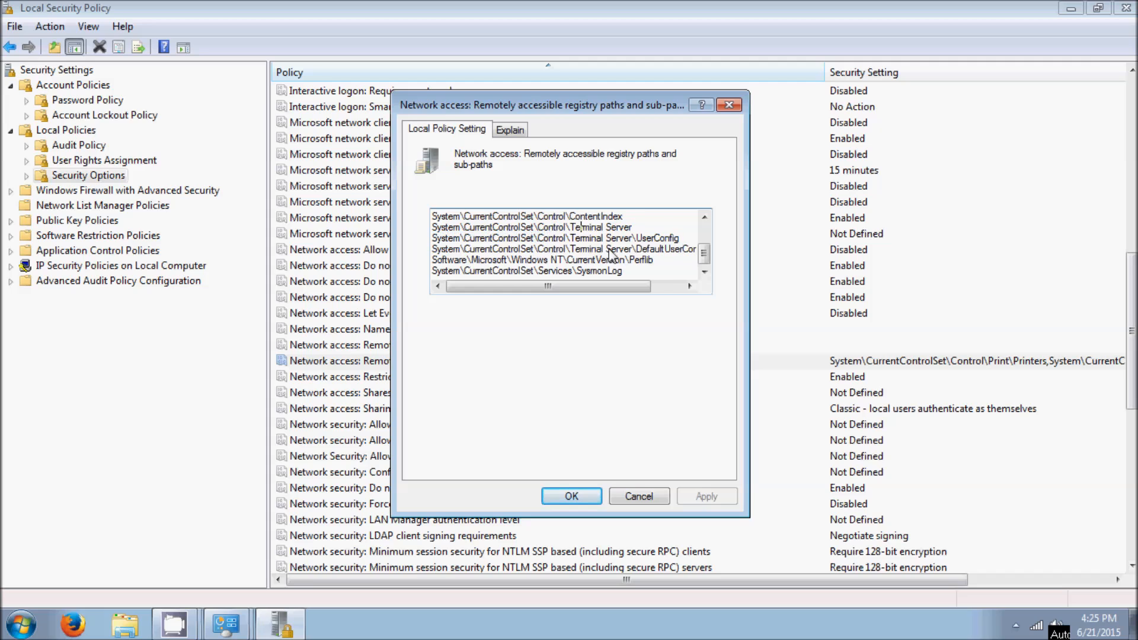
- Review the remaining paths listed in the policy, including the OLAP Server and Windows NT Print and Windows entries
scroll(663, 244, "up", 1)
scroll(661, 242, "down", 1)
scroll(662, 269, "up", 1)
scroll(656, 260, "up", 1)
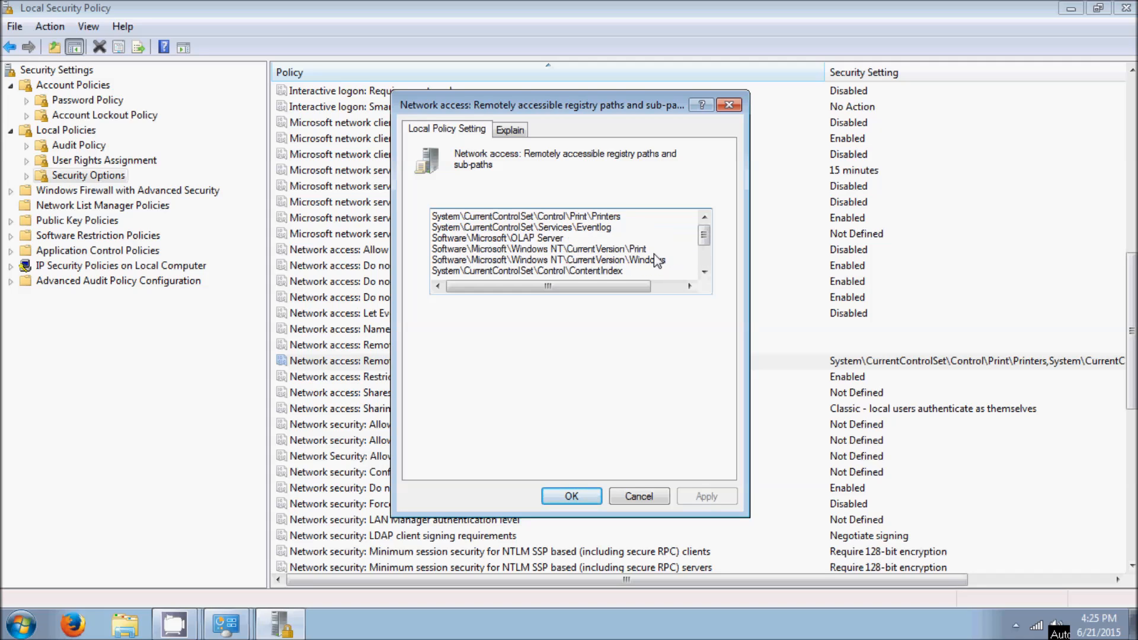
left_click_drag(599, 240, 517, 240)
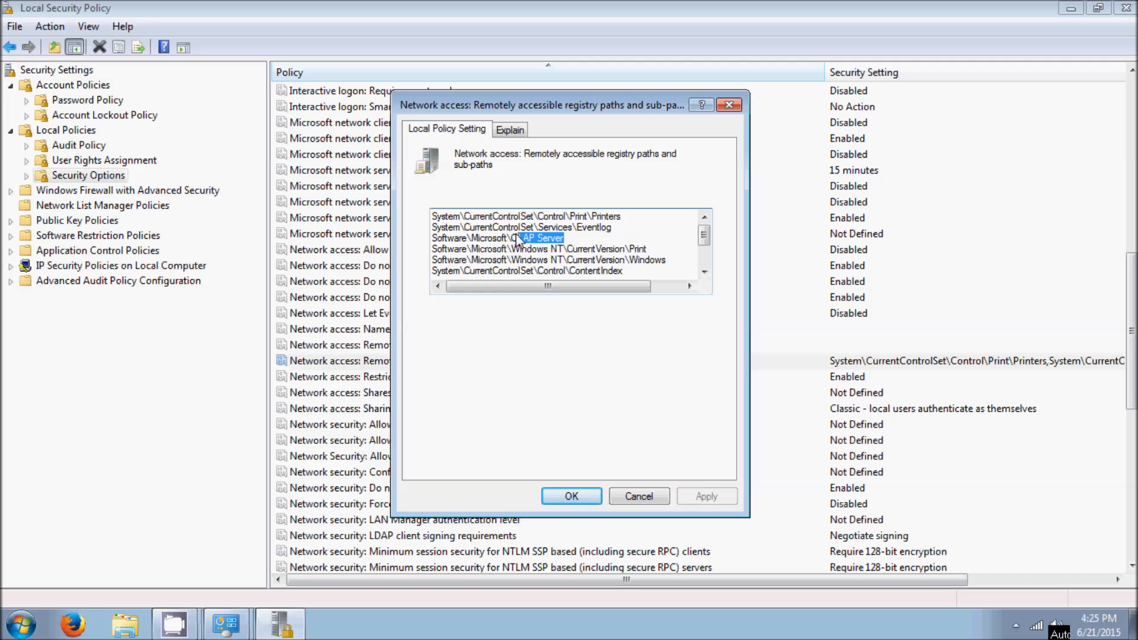
left_click_drag(433, 247, 462, 245)
left_click_drag(607, 247, 670, 260)
left_click(683, 261)
left_click(642, 244)
left_click(659, 251)
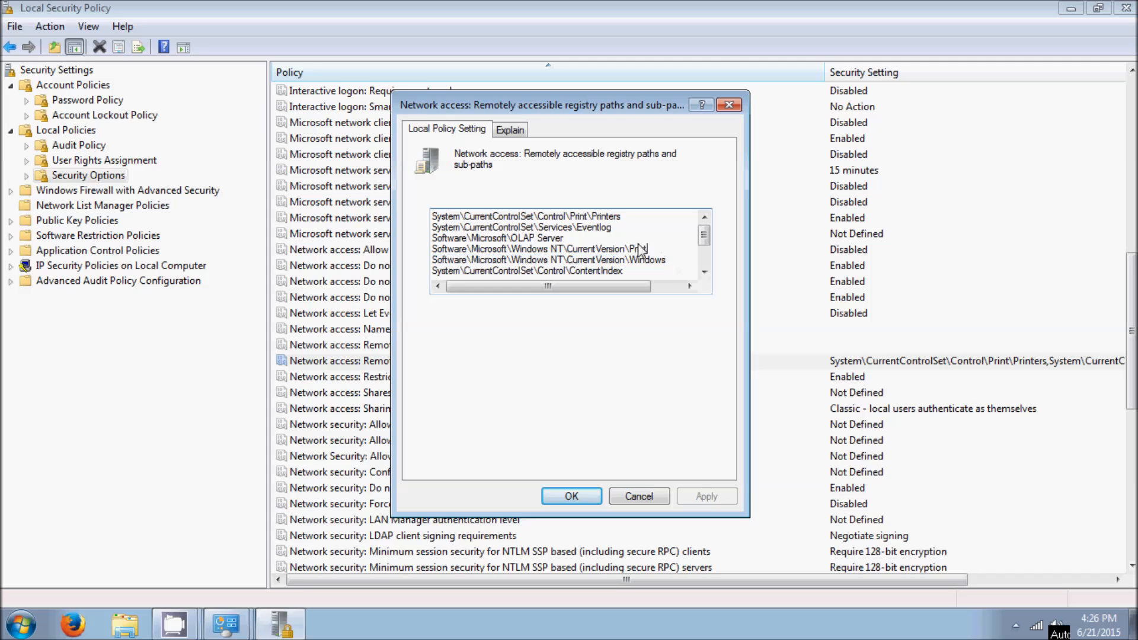
scroll(676, 239, "down", 1)
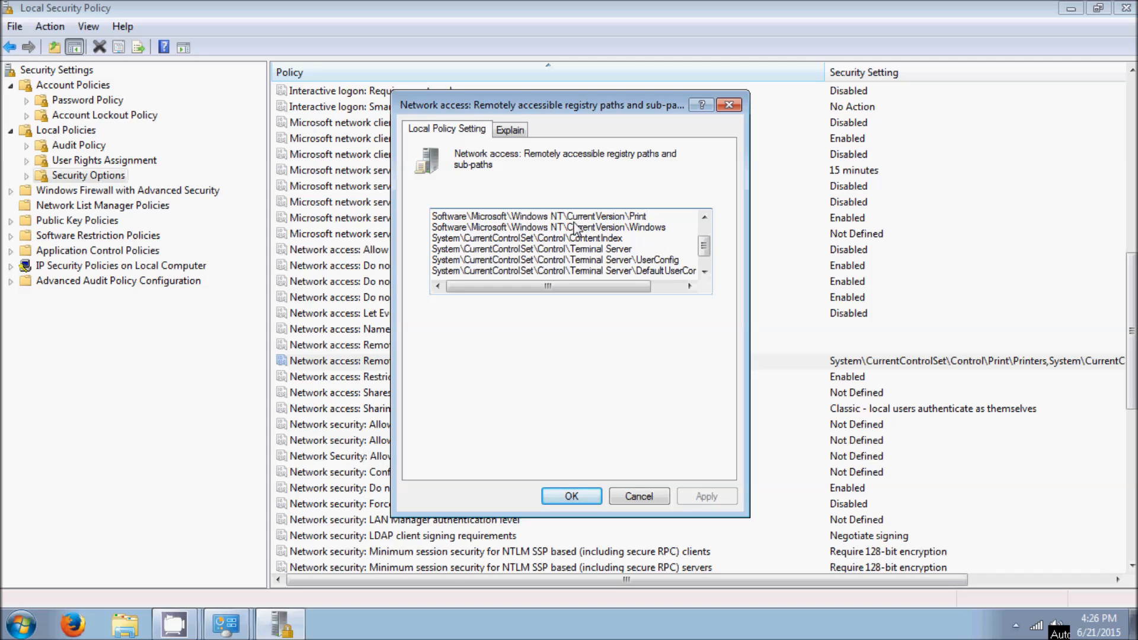
scroll(626, 252, "down", 1)
- Delete all entries from the "Network access: Remotely accessible registry paths and sub-paths" policy and save it
left_click_drag(629, 273, 419, 175)
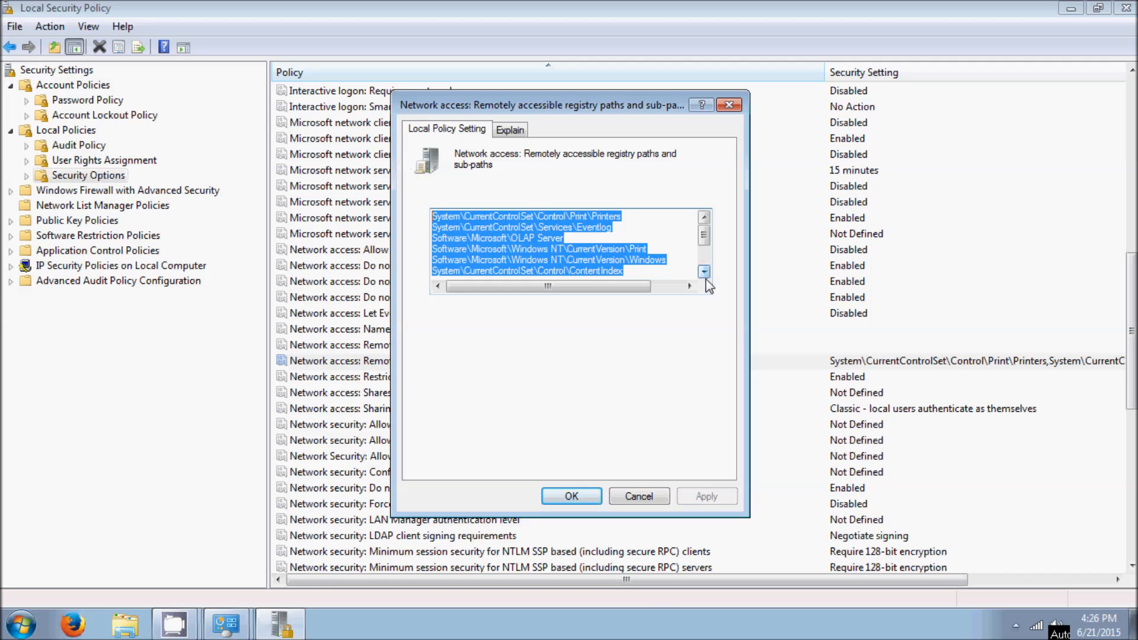
key("Delete")
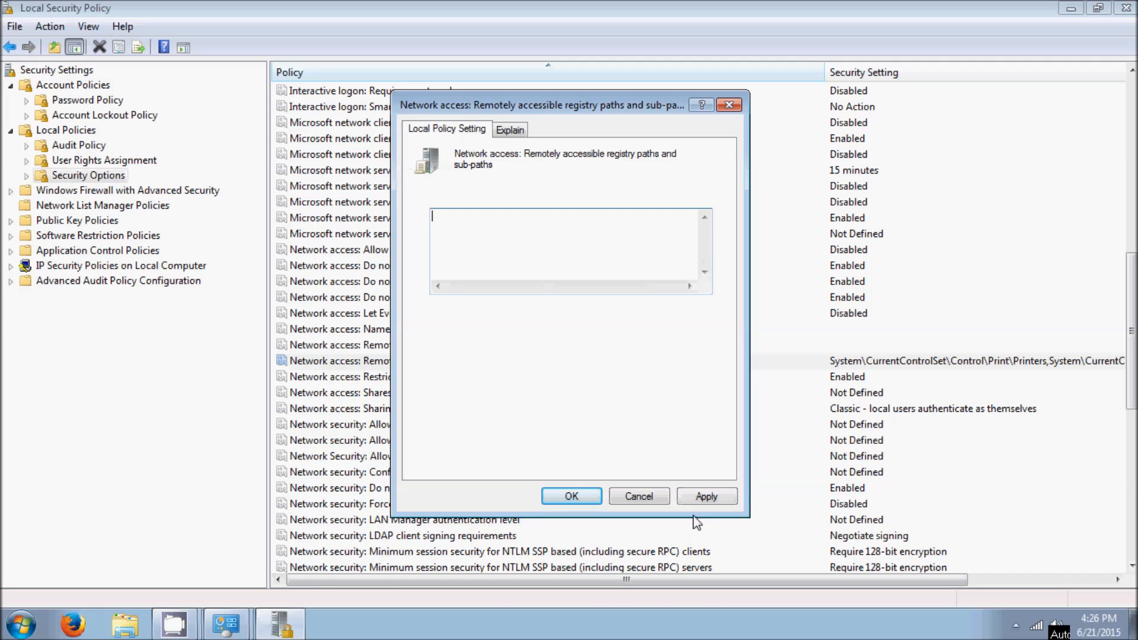
left_click(706, 496)
left_click(571, 496)
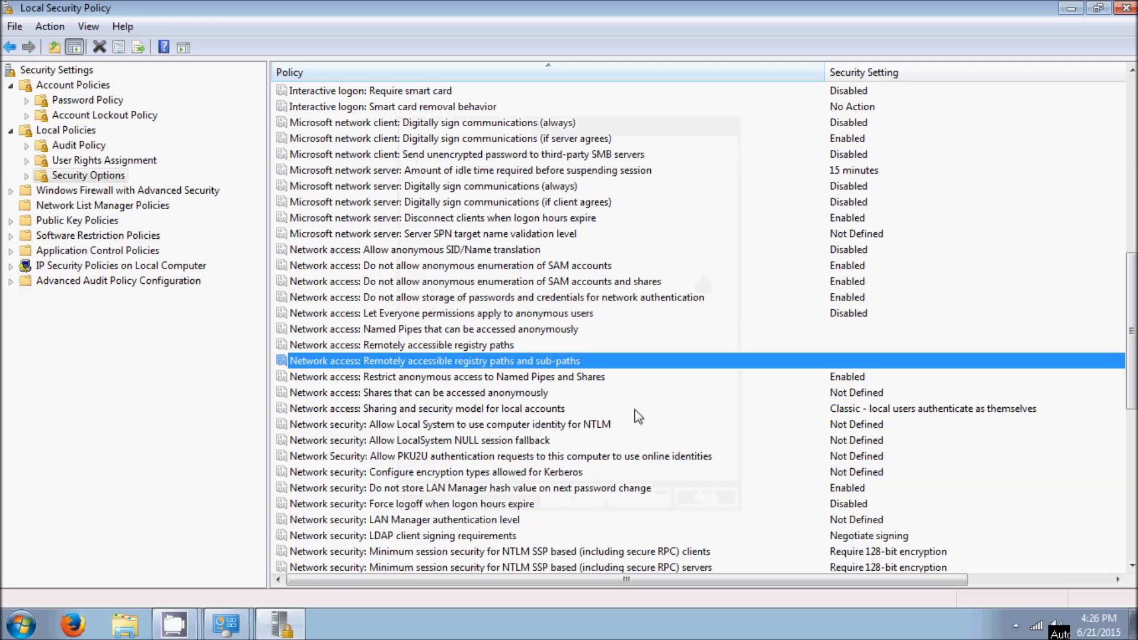
- Save the "Network access: Shares that can be accessed anonymously" policy with an empty list
left_click(446, 345)
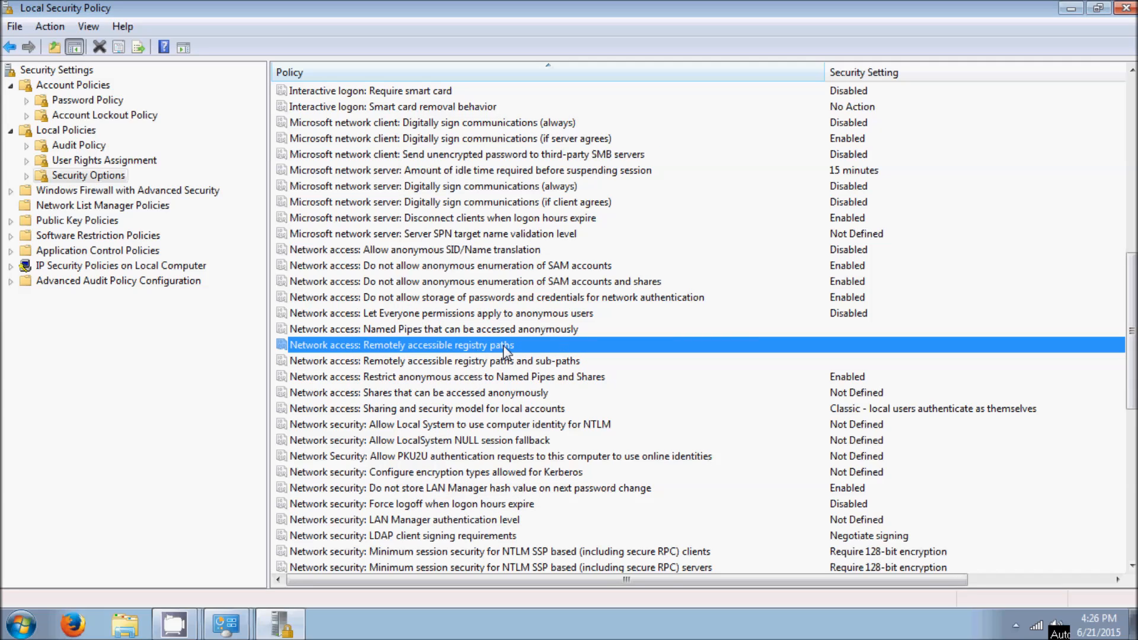
left_click(567, 379)
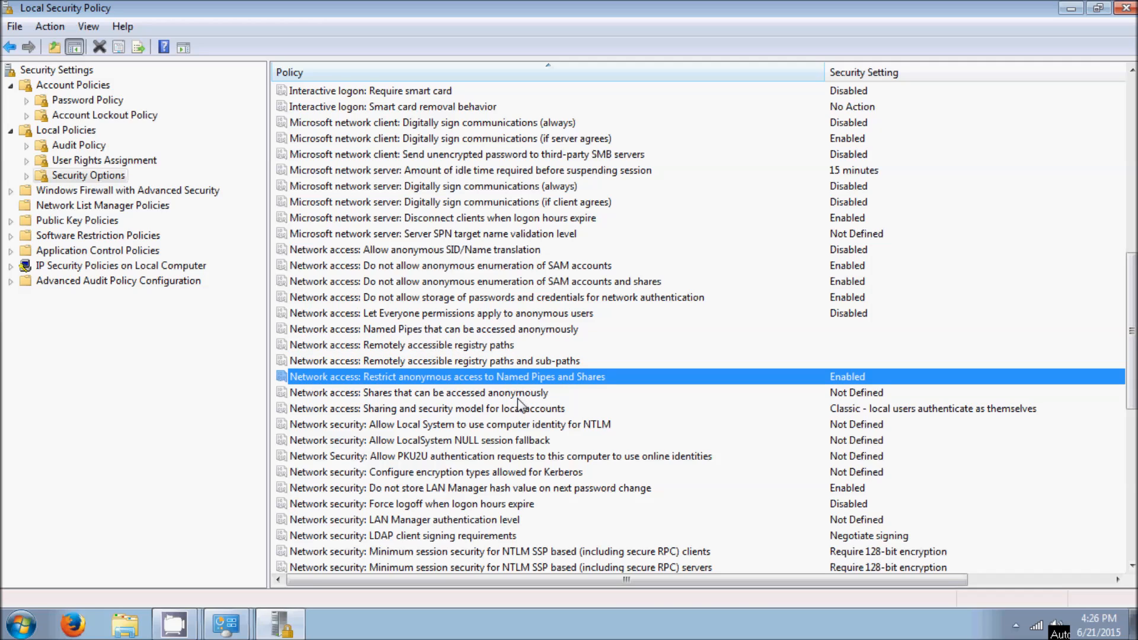
left_click(477, 396)
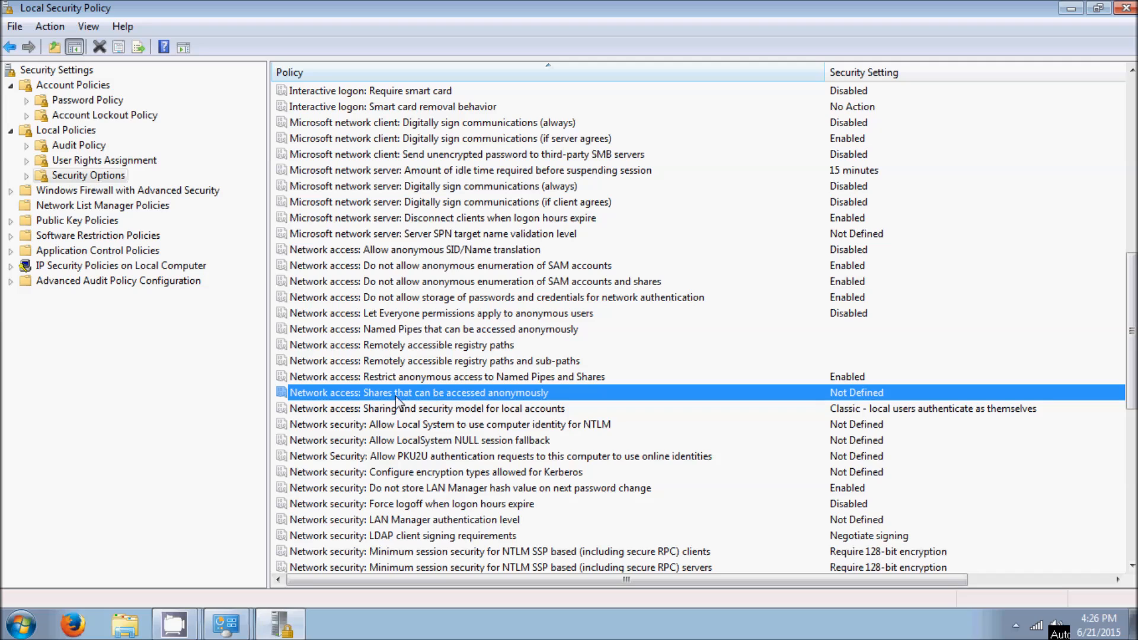
double_click(449, 394)
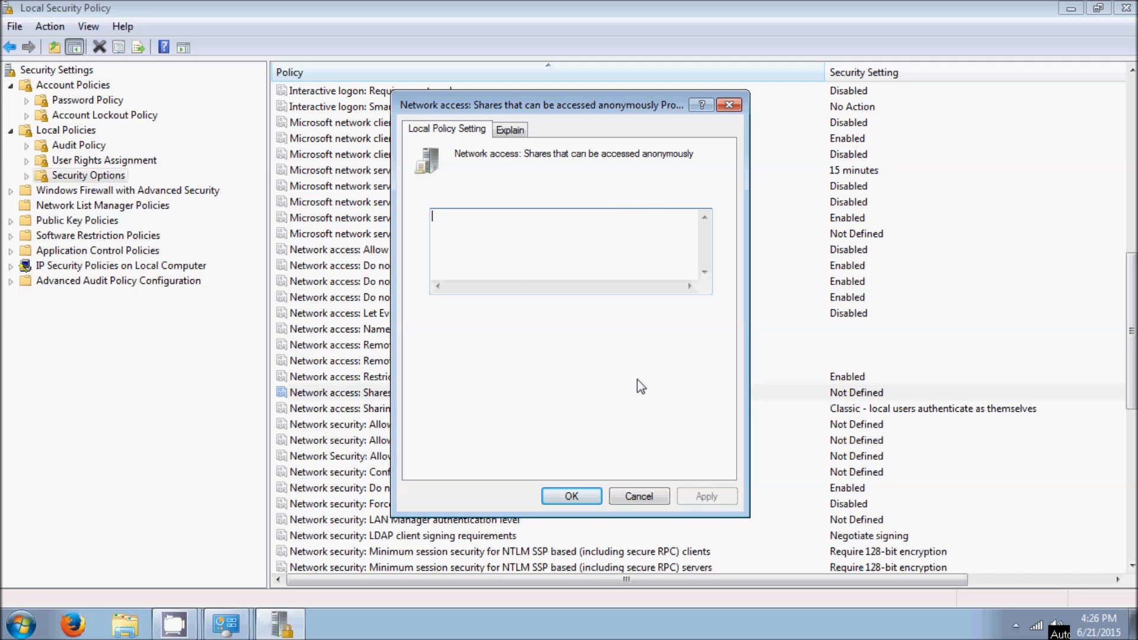
left_click(569, 501)
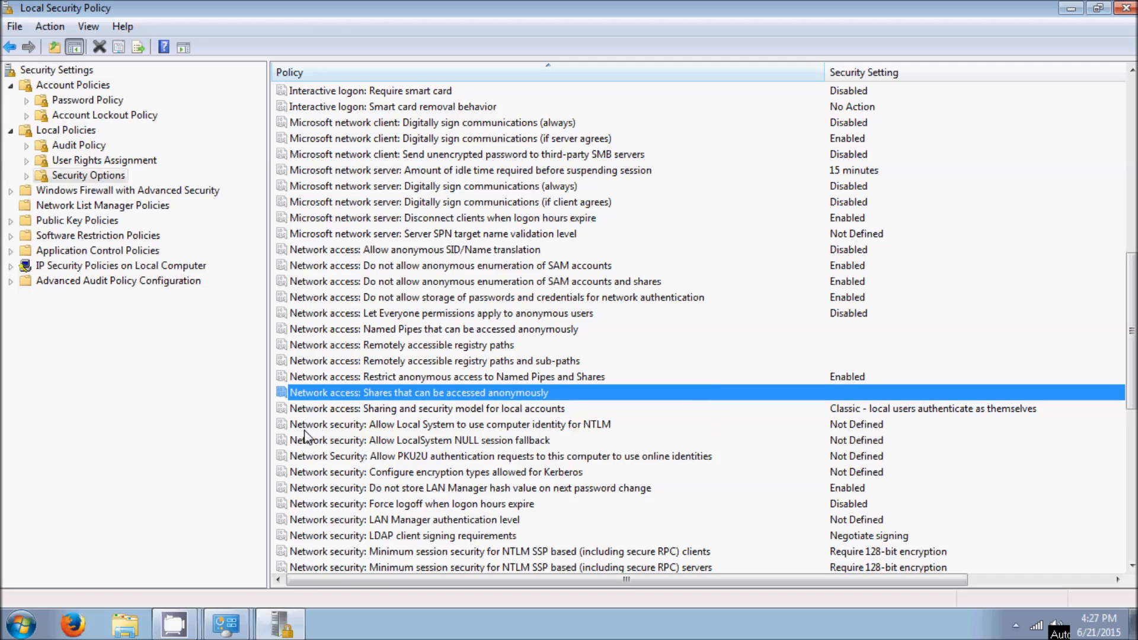
- Check the setting of the "Network security: Allow Local System to use computer identity for NTLM" policy and close it
left_click(436, 425)
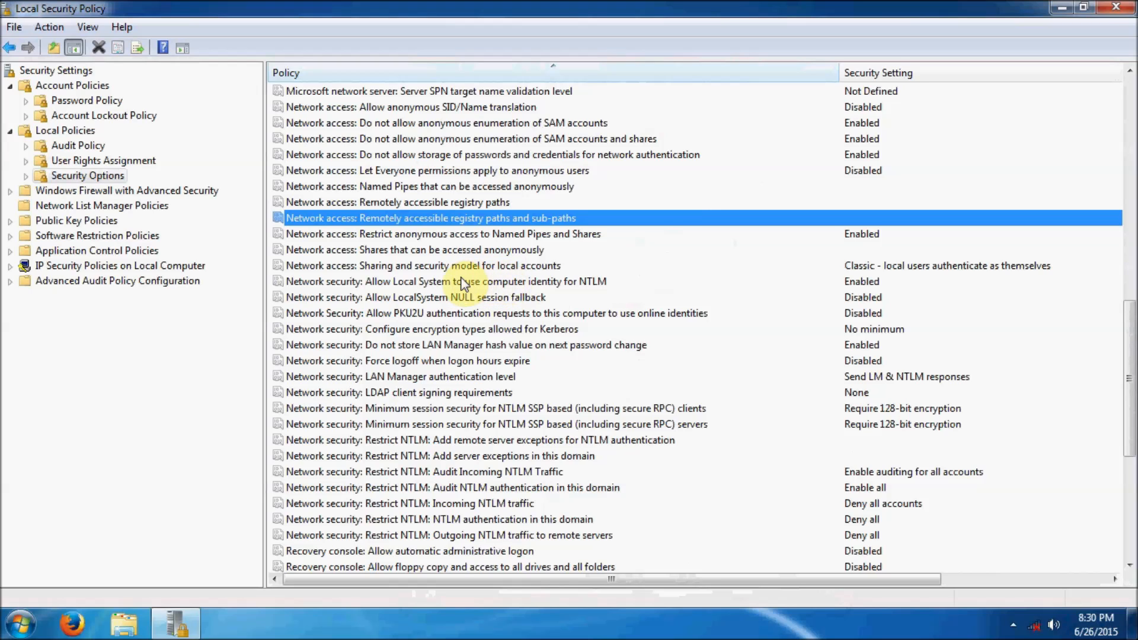
double_click(462, 282)
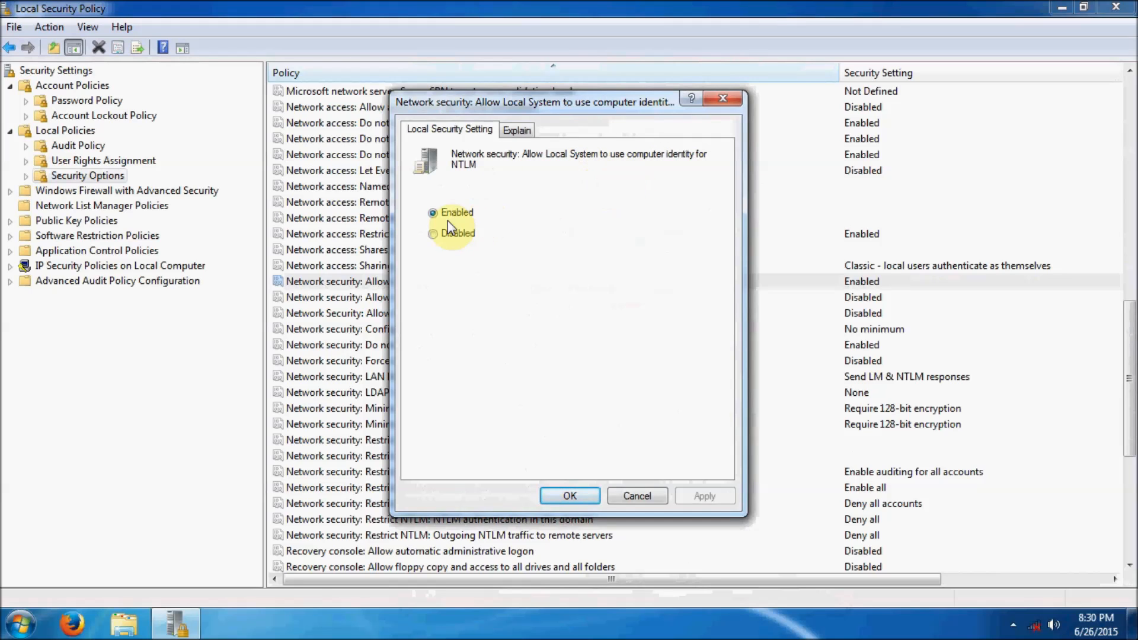
left_click(578, 495)
left_click(578, 493)
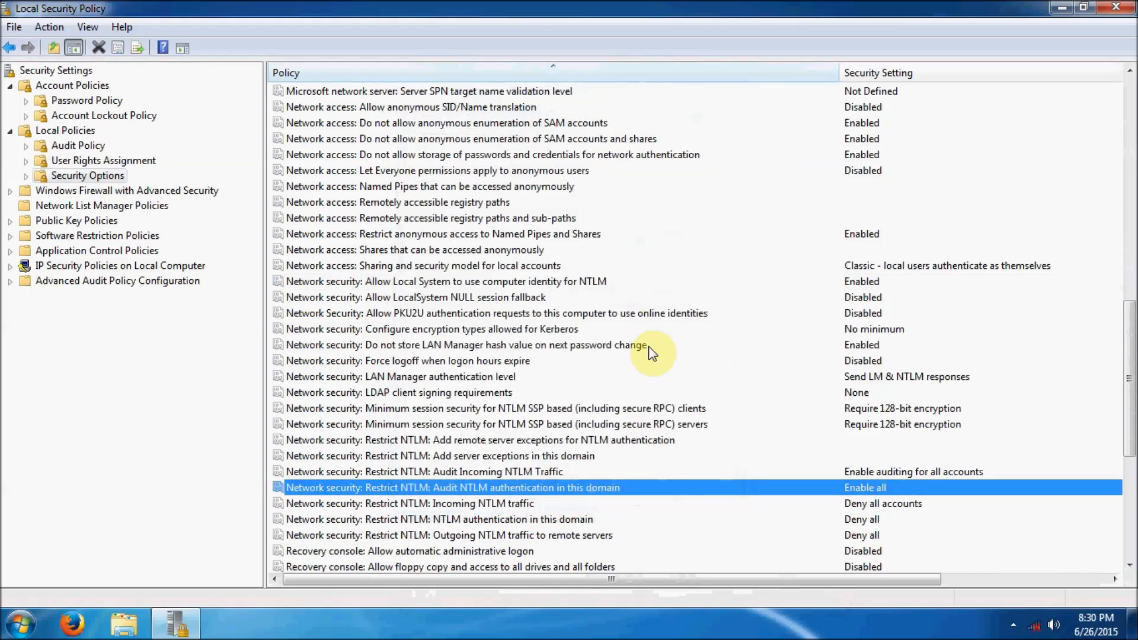
- Read the setting and explanation of the "Network security: Allow LocalSystem NULL session fallback" policy, and close it
left_click(536, 297)
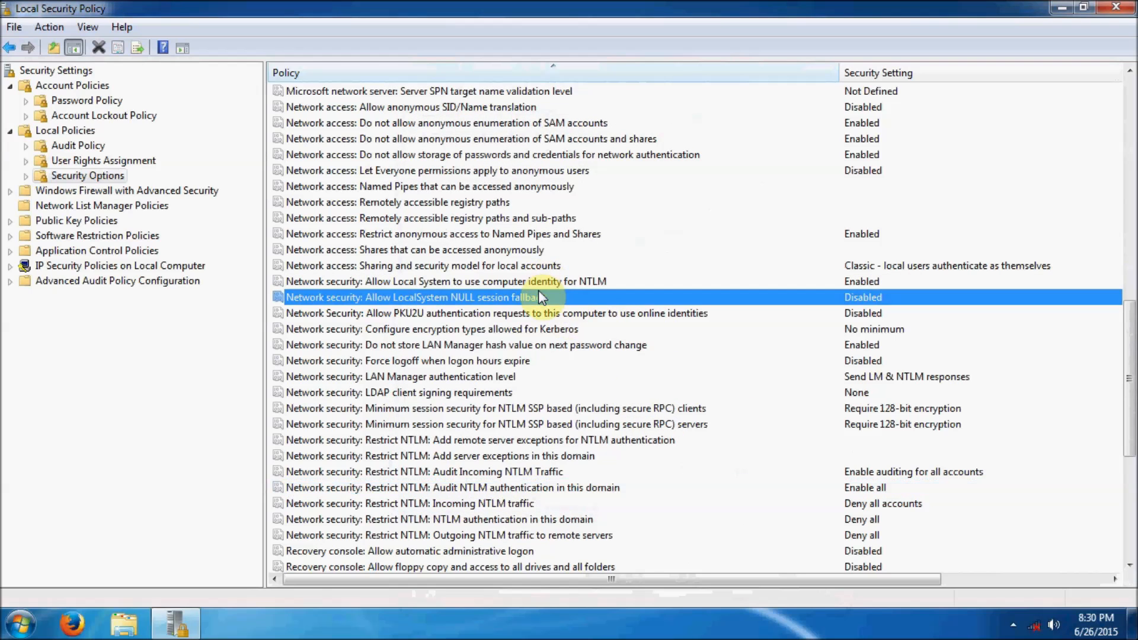
double_click(463, 301)
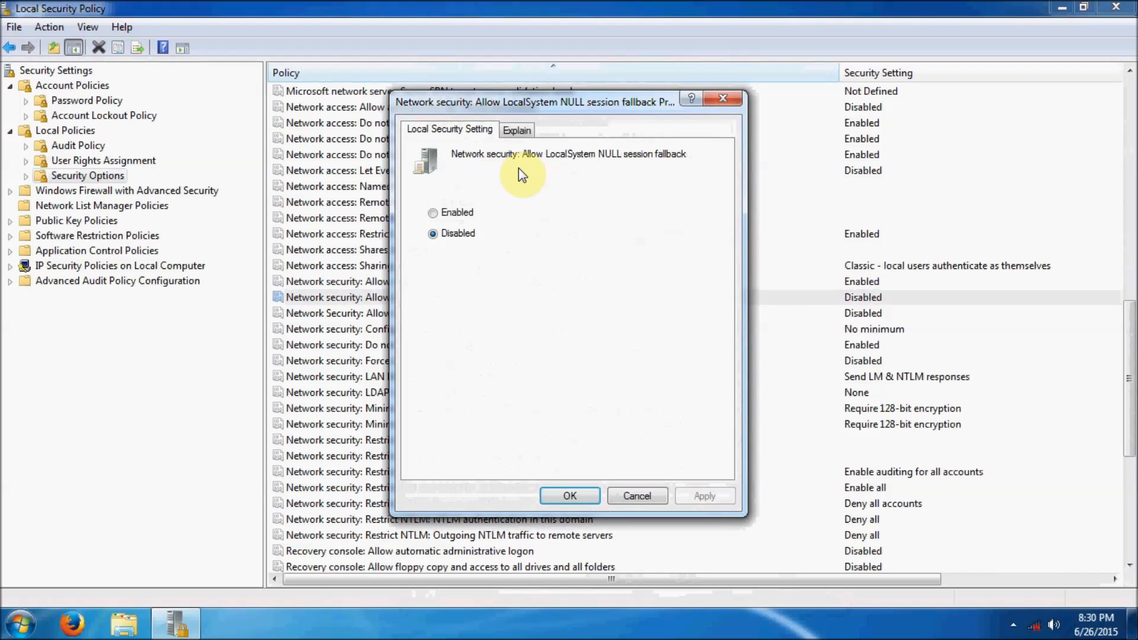
left_click(511, 131)
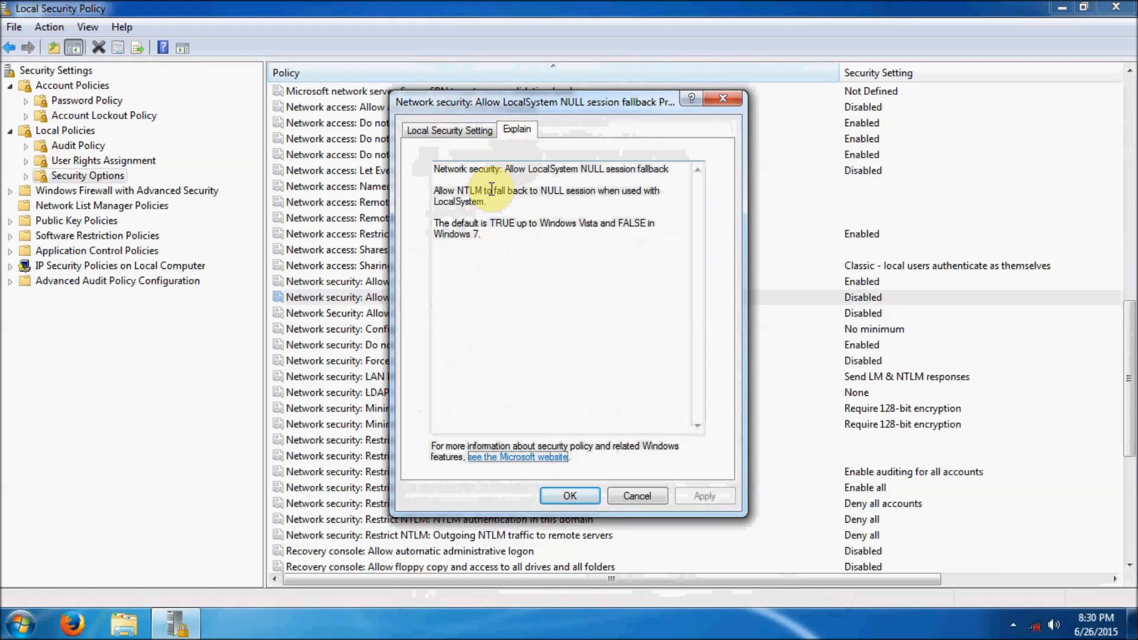
left_click_drag(587, 223, 494, 224)
left_click(491, 224)
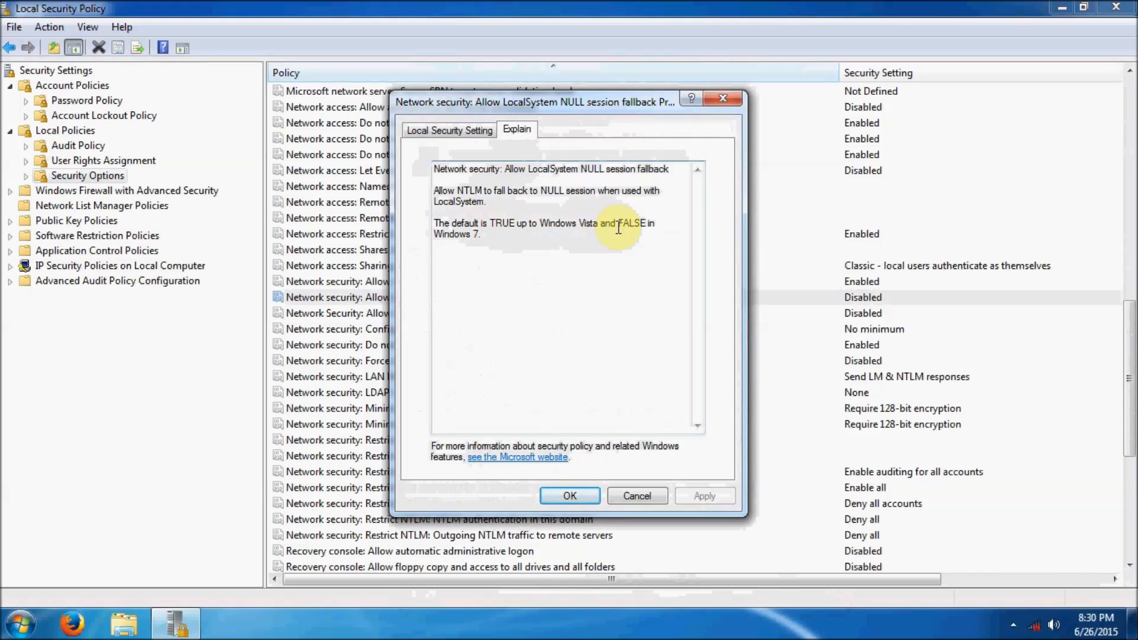
left_click_drag(617, 221, 643, 248)
left_click(622, 261)
left_click(578, 497)
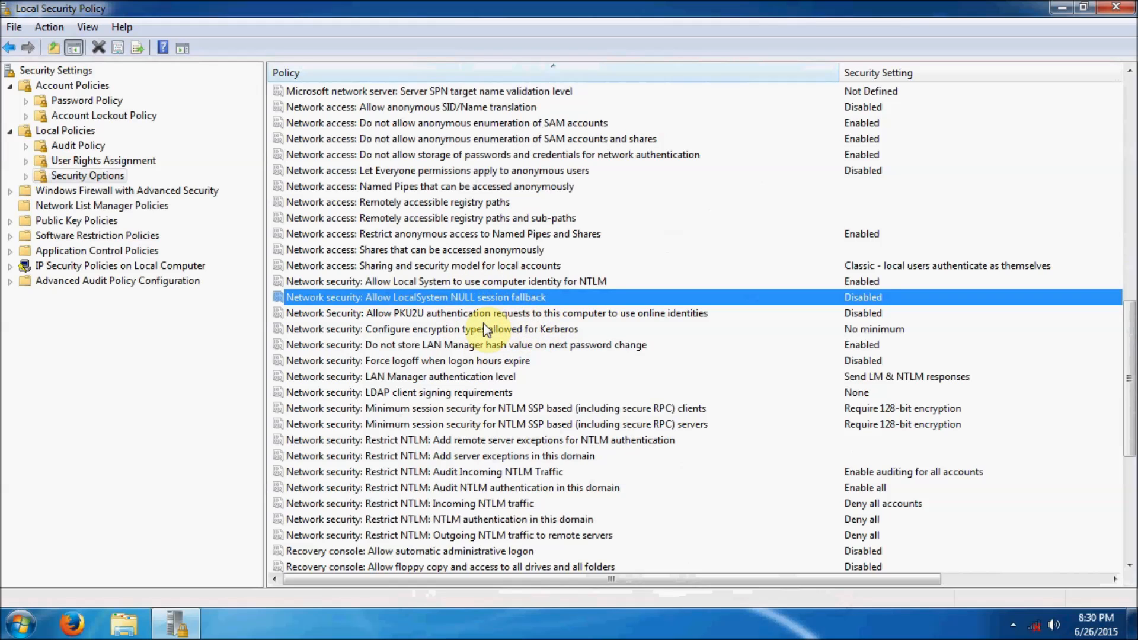
- Check the setting of "Network Security: Allow PKU2U authentication requests to this computer to use online identities" and close it
left_click(433, 311)
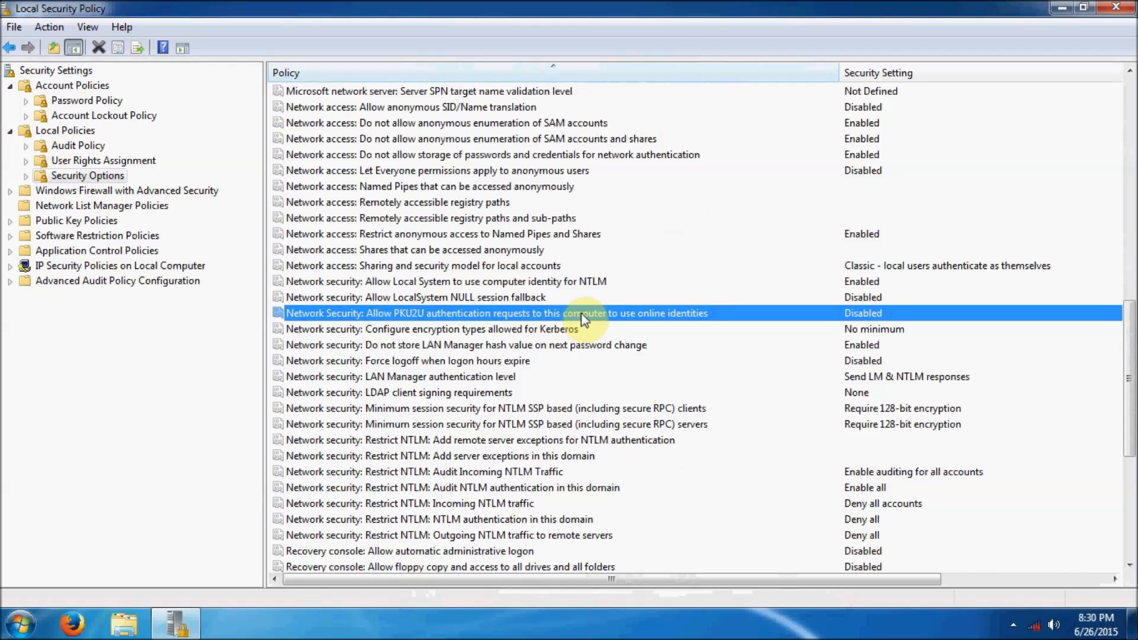
double_click(660, 313)
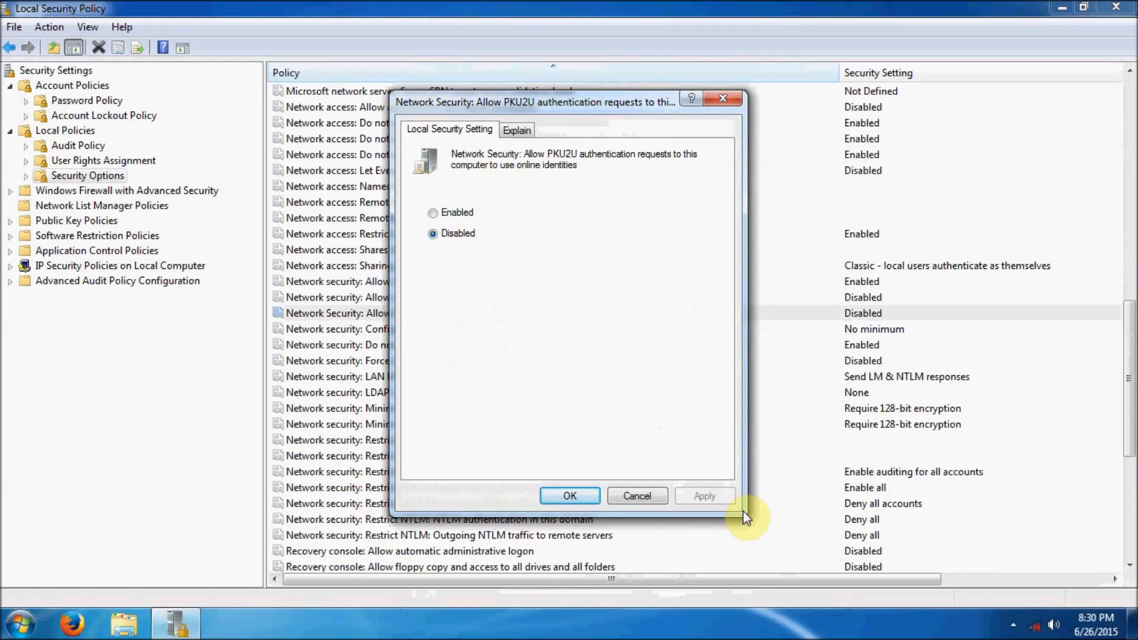
left_click(571, 496)
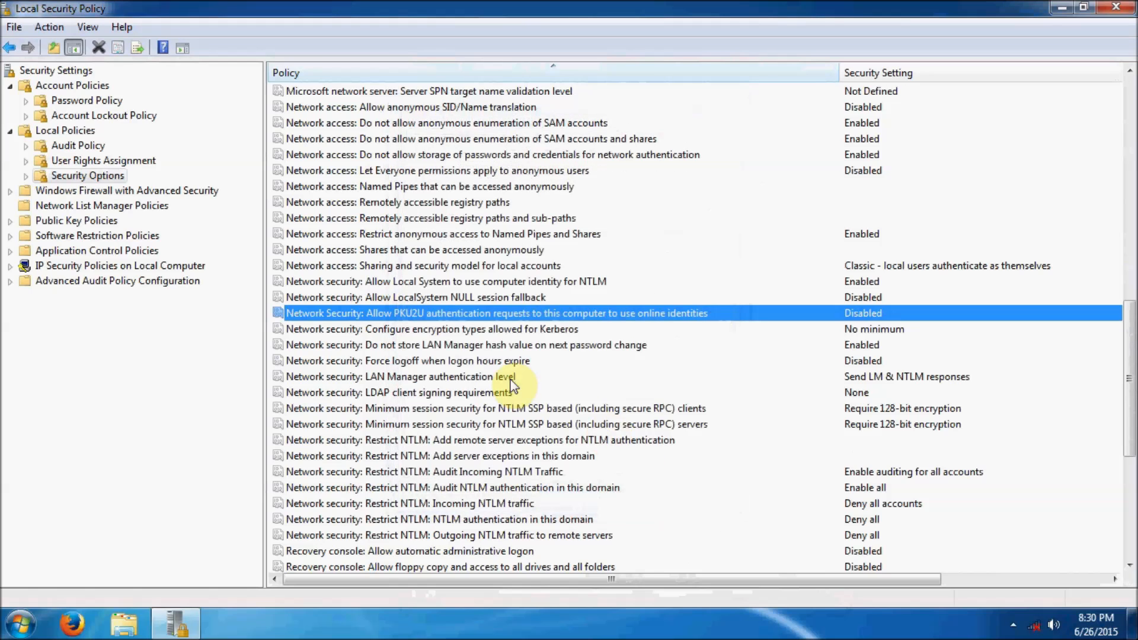
- Allow AES128_HMAC_SHA1 and AES256_HMAC_SHA1 in the "Network security: Configure encryption types allowed for Kerberos" policy and save it
double_click(504, 334)
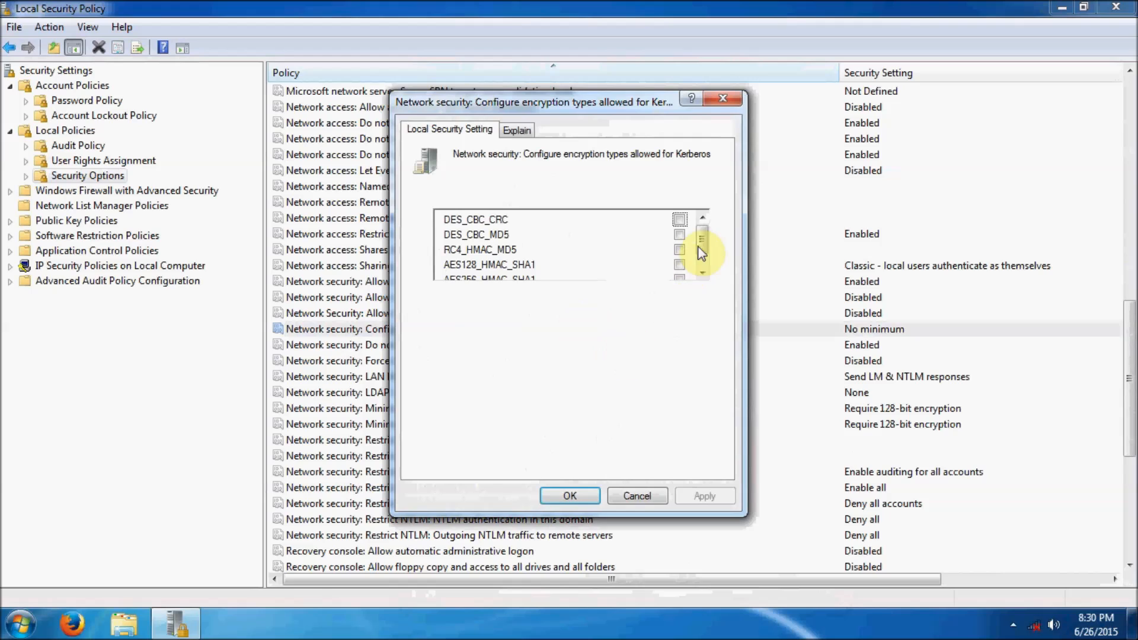
left_click_drag(703, 240, 703, 260)
left_click(679, 240)
left_click(680, 255)
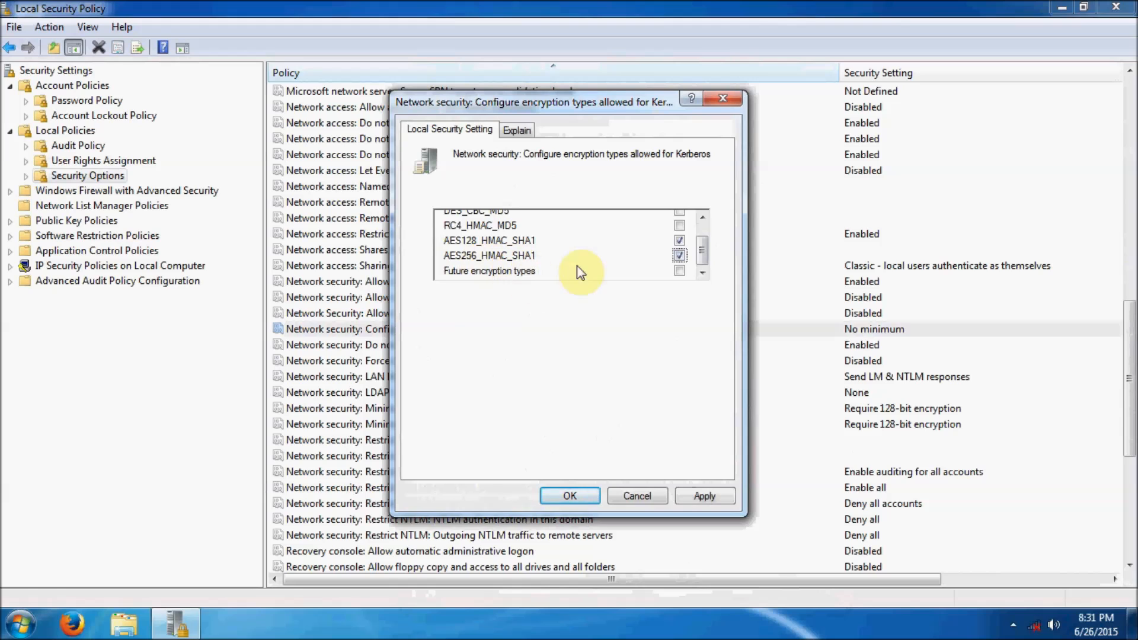
left_click(704, 495)
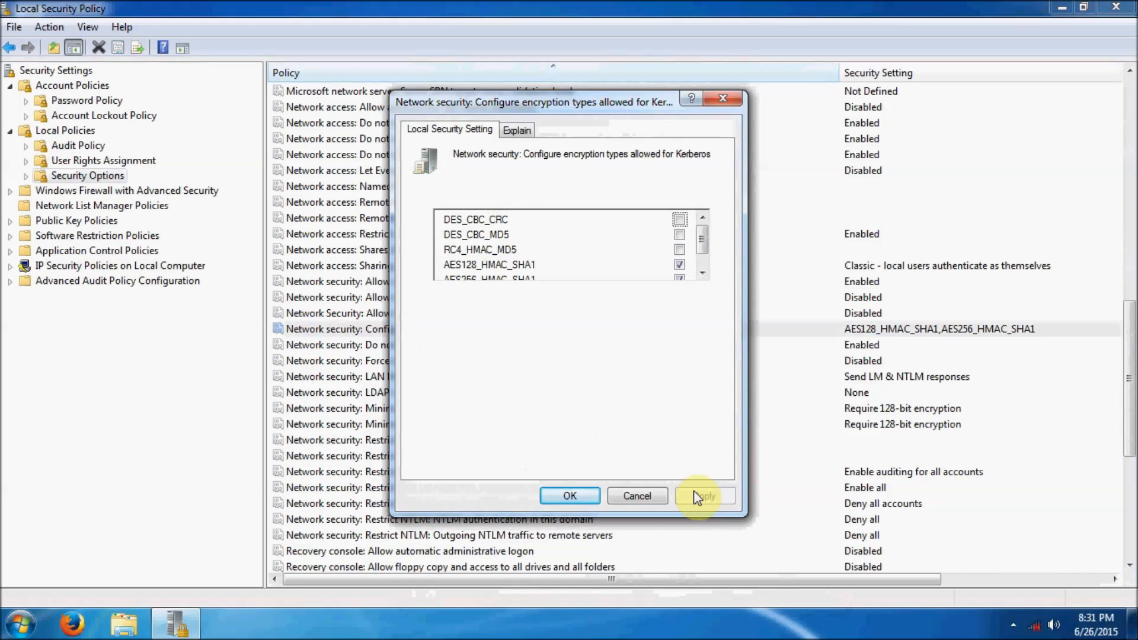
left_click(549, 495)
left_click(635, 348)
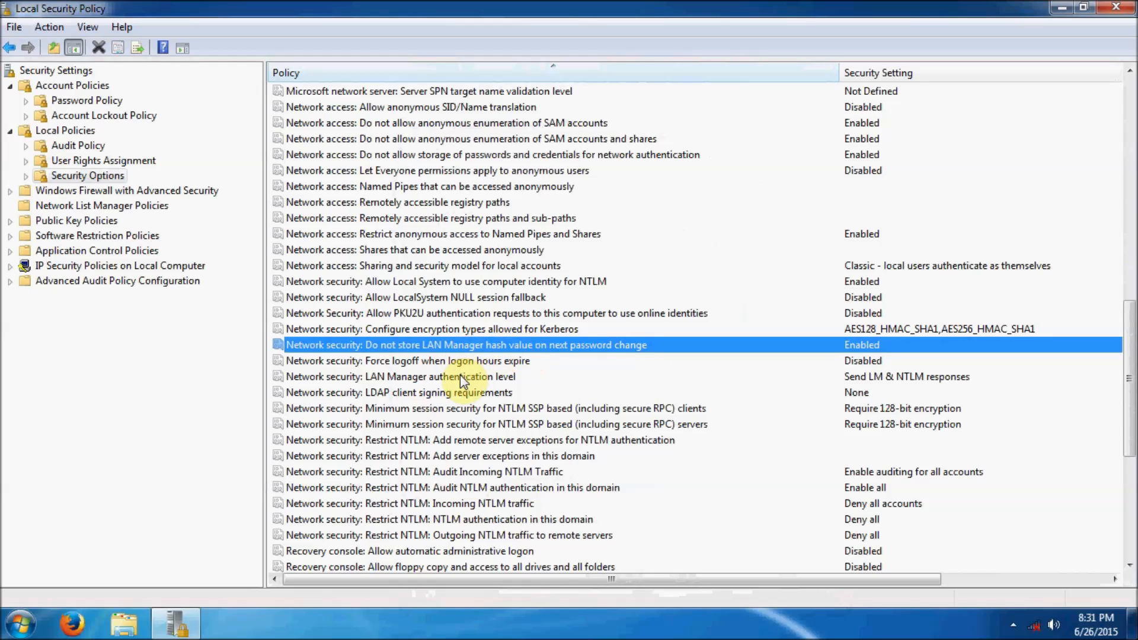
- Set the "Network security: LAN Manager authentication level" policy to "Send NTLMv2 response only. Refuse LM & NTLM" and save the change
left_click(480, 377)
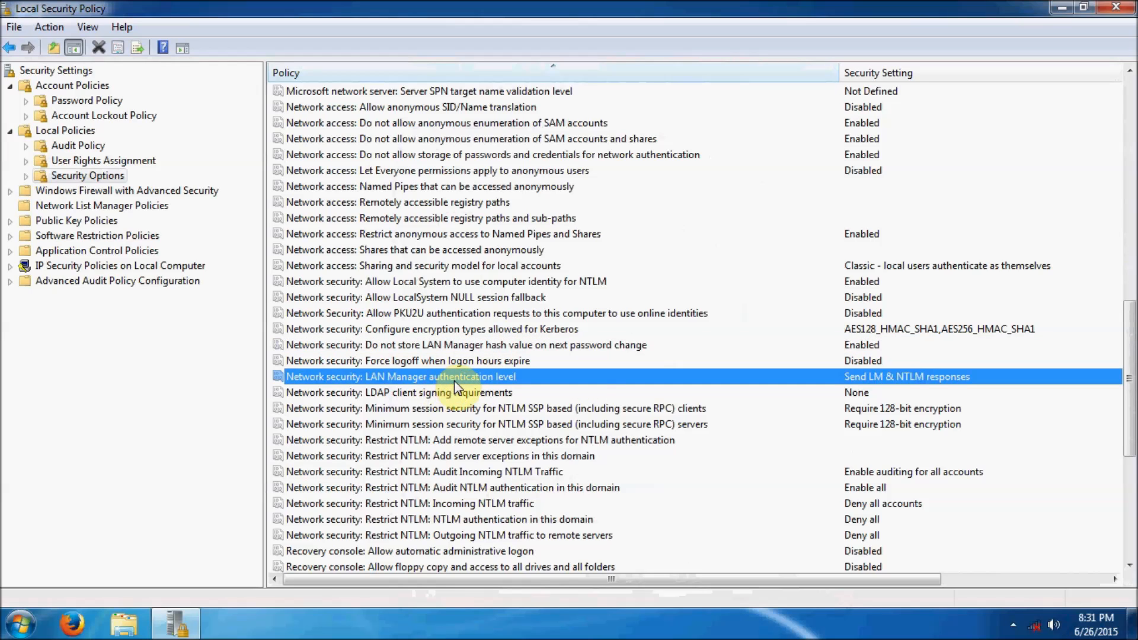
double_click(460, 378)
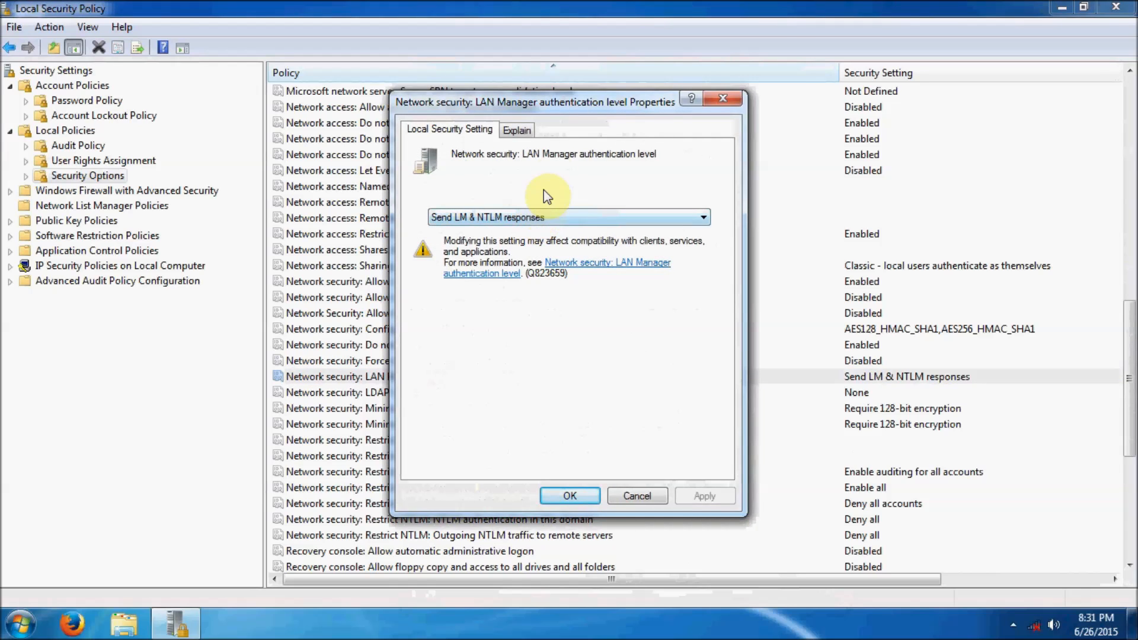
left_click(525, 133)
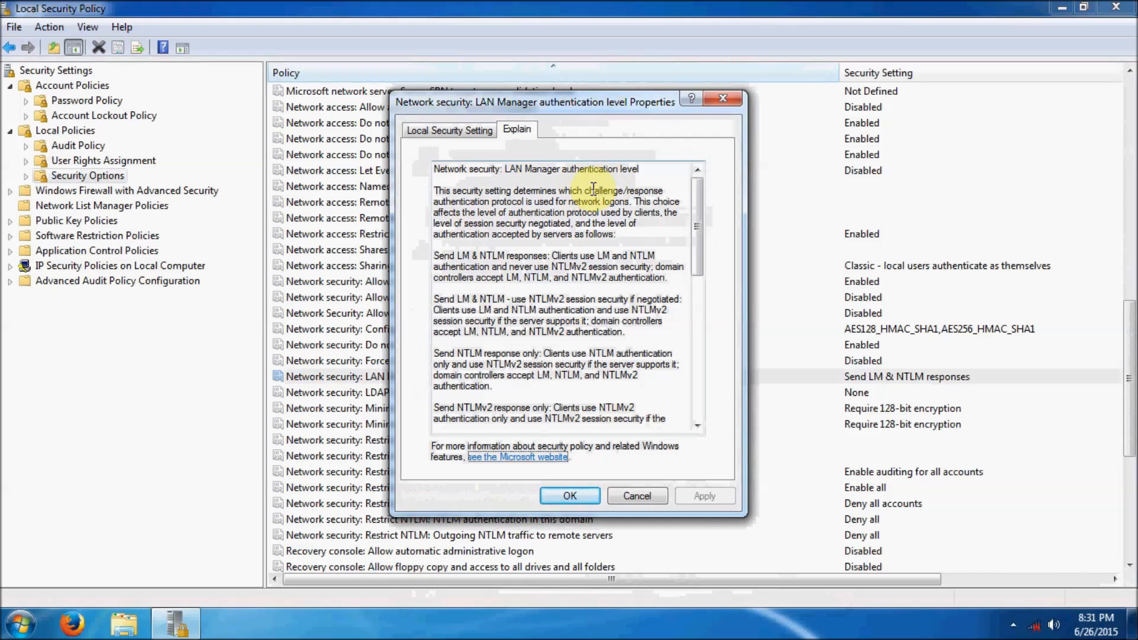
left_click(666, 190)
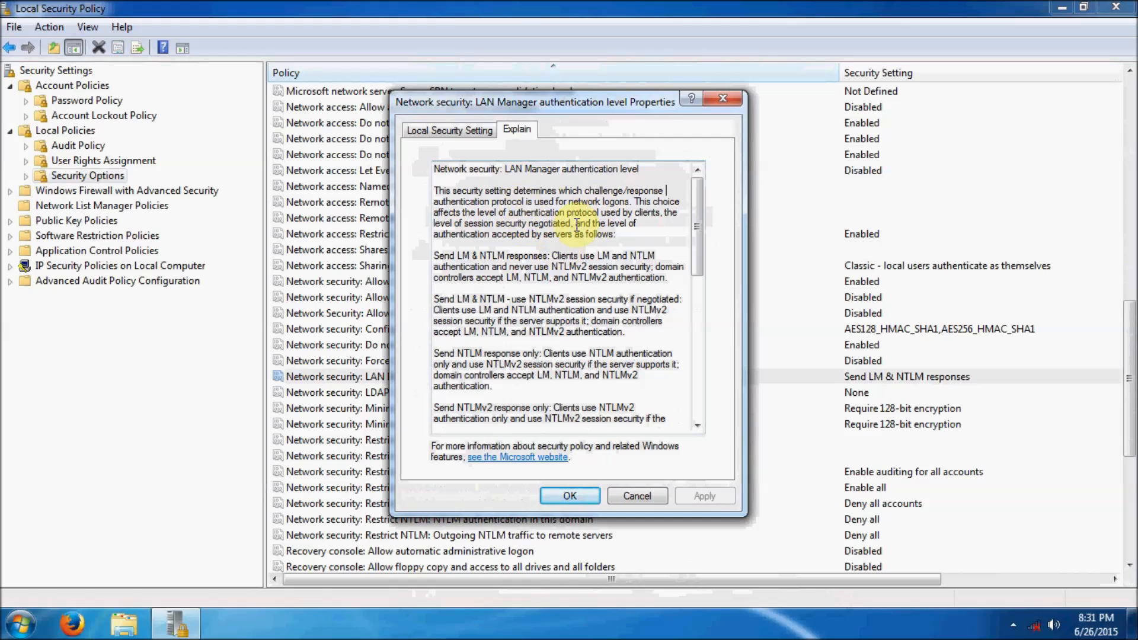
left_click(480, 130)
left_click(520, 217)
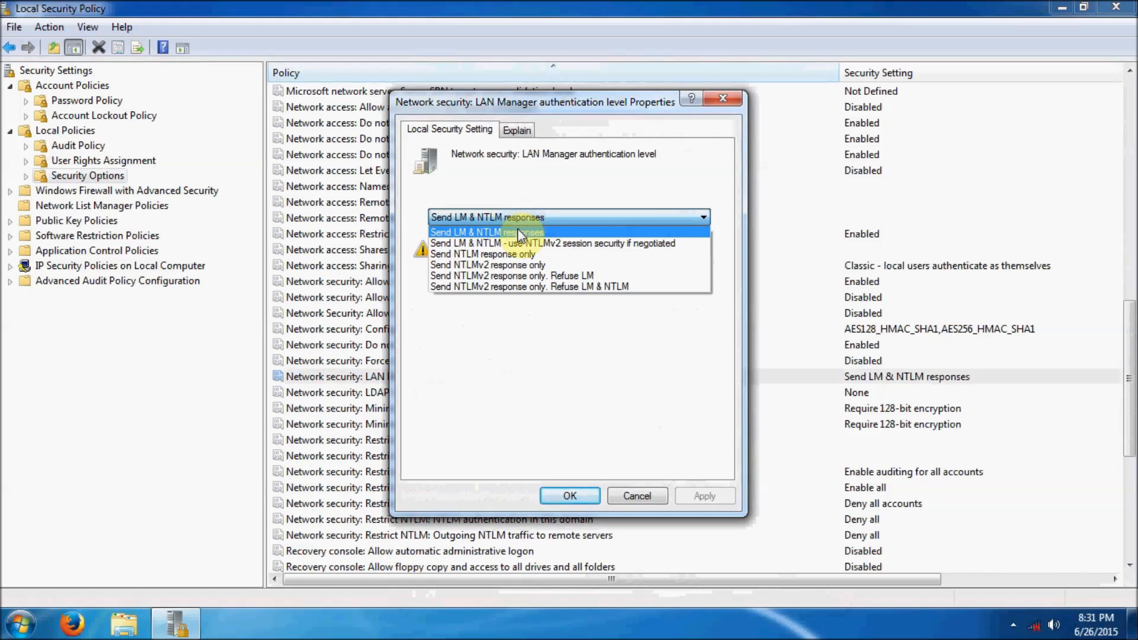
left_click(509, 287)
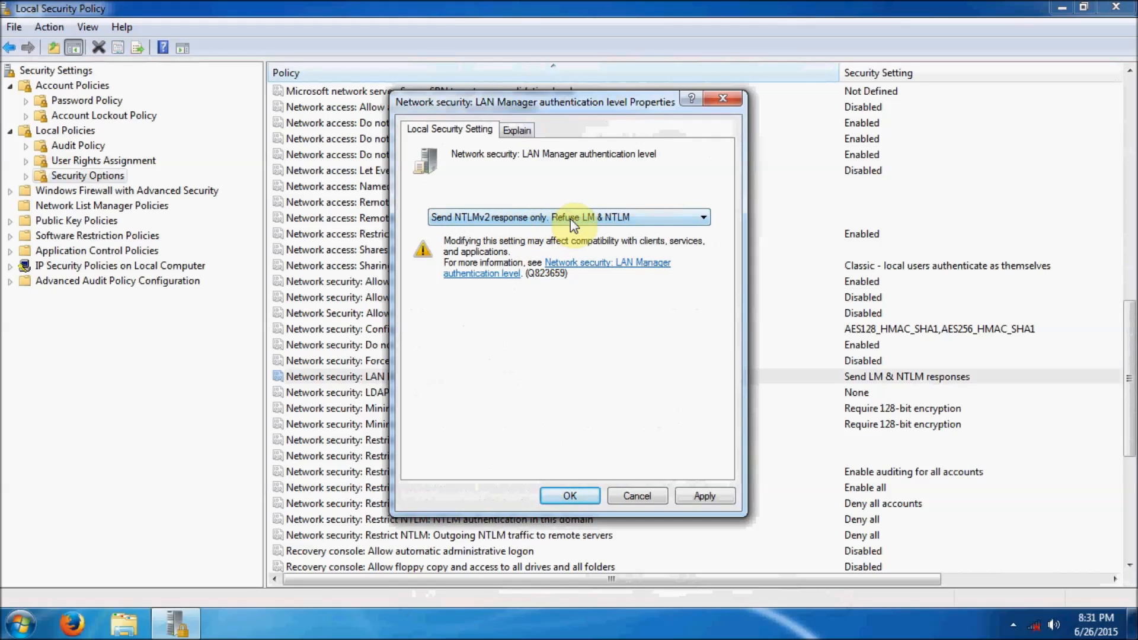
left_click(688, 498)
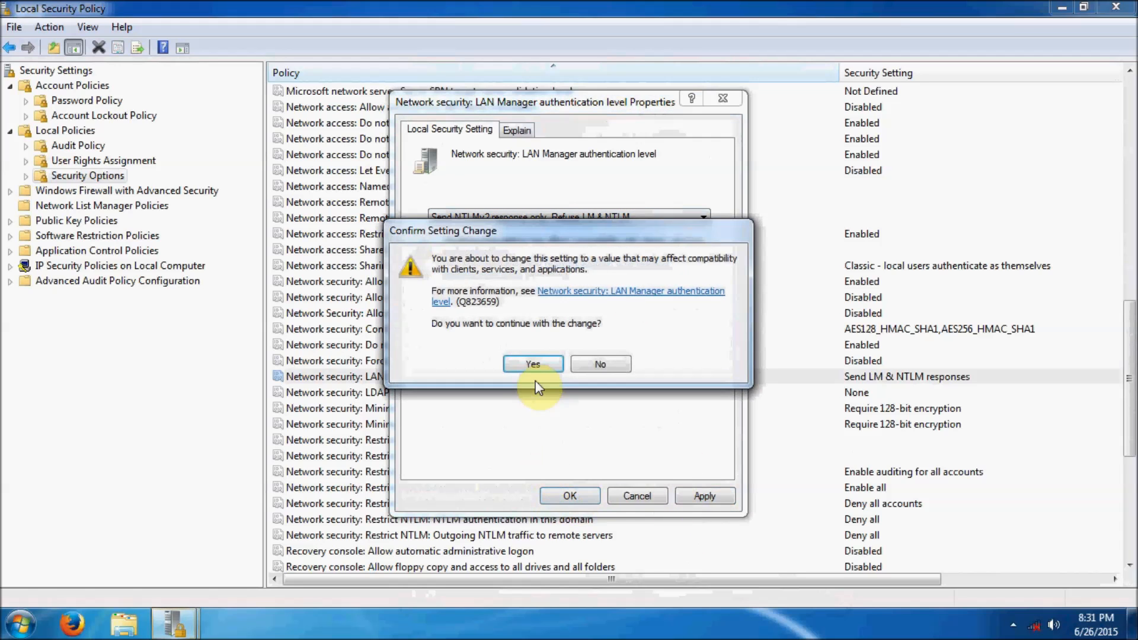
left_click(533, 364)
left_click(570, 495)
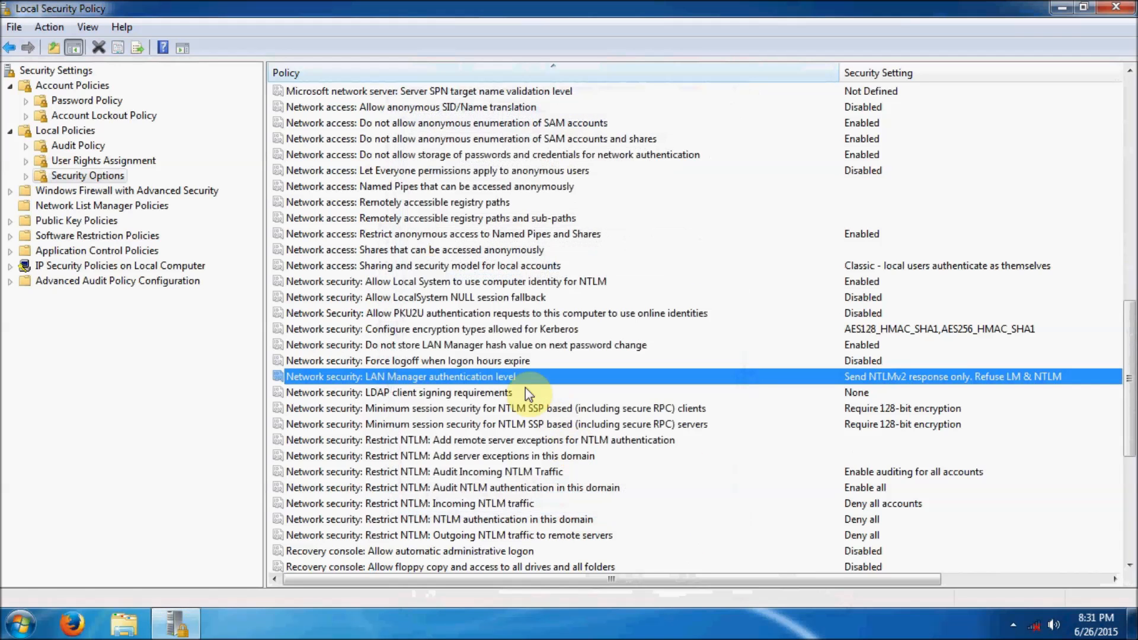
- Set the "Network security: LDAP client signing requirements" policy to "Require signing" and save the change
double_click(532, 392)
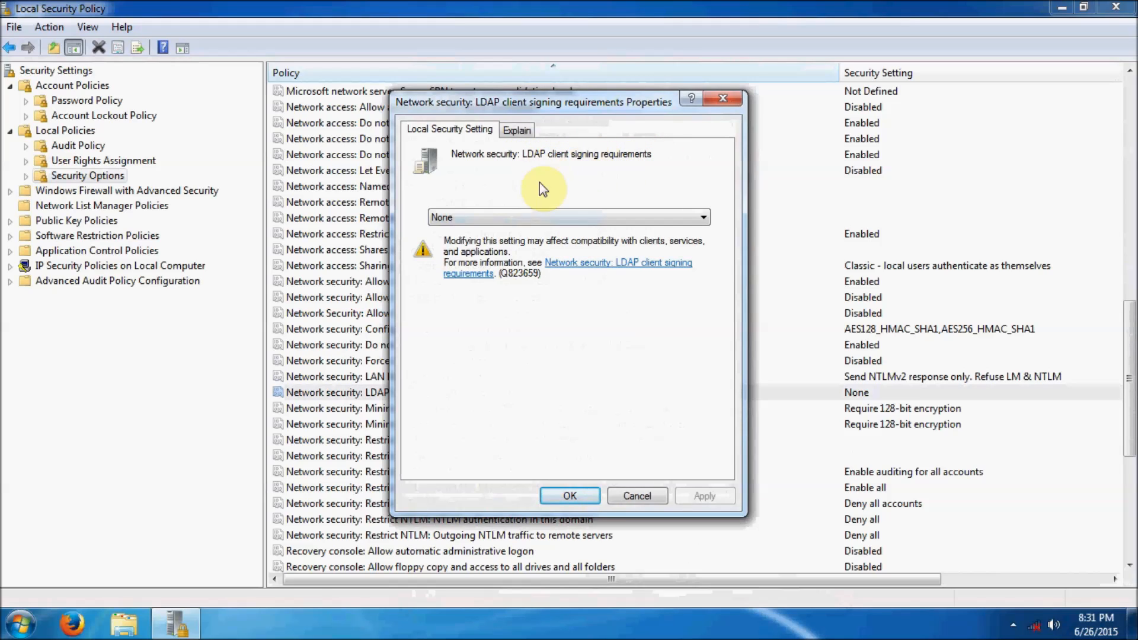
left_click(528, 131)
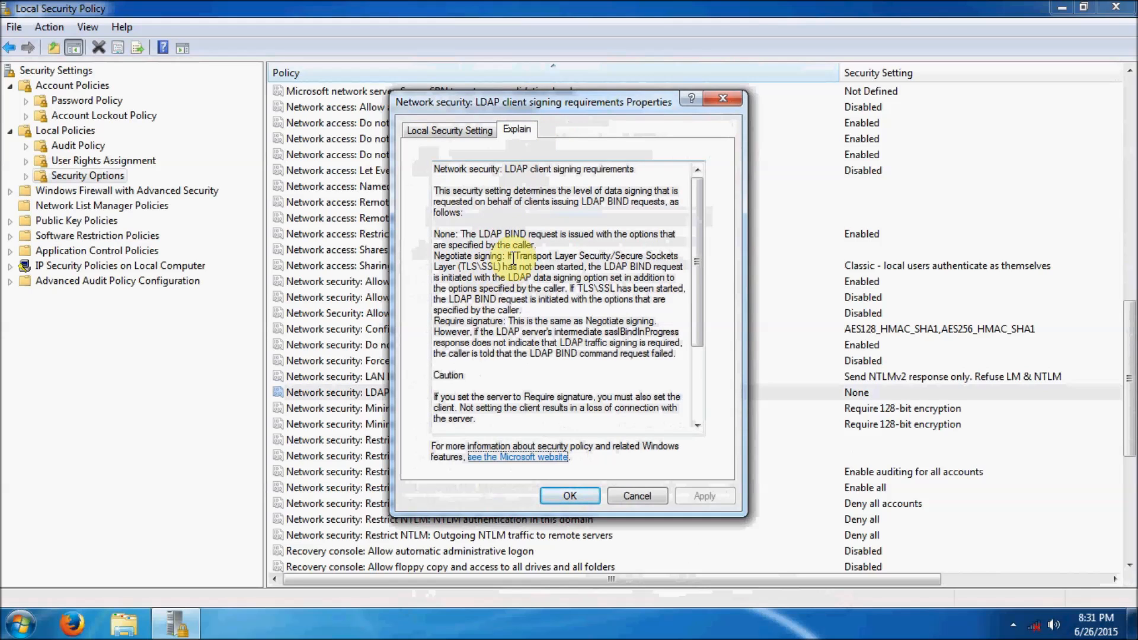
left_click(477, 132)
left_click(514, 218)
left_click(506, 252)
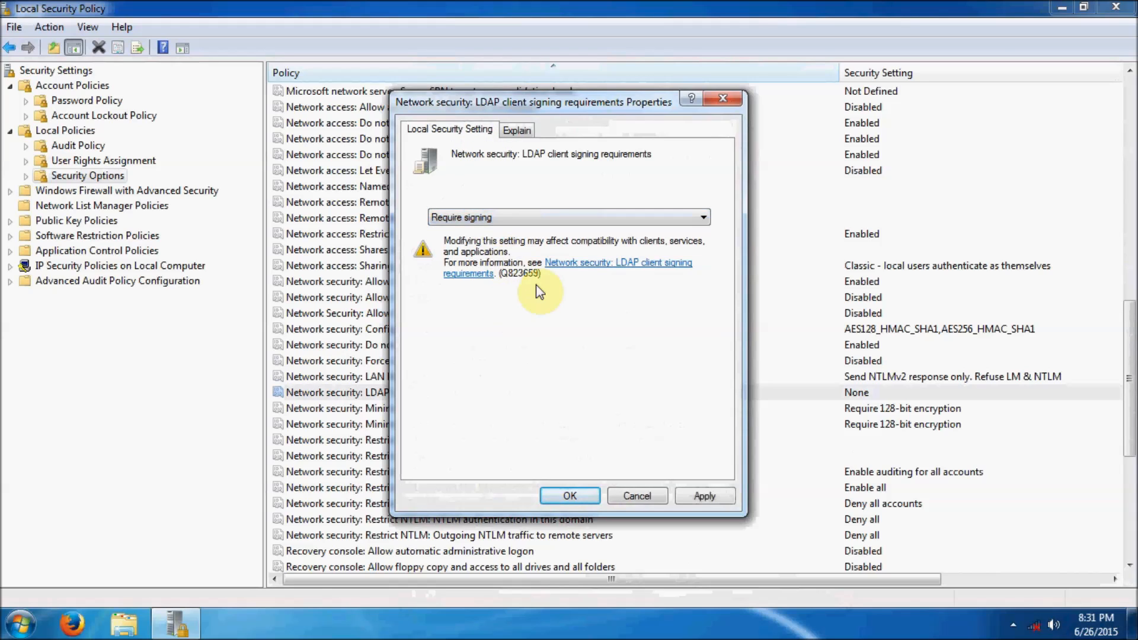
left_click(703, 497)
left_click(546, 363)
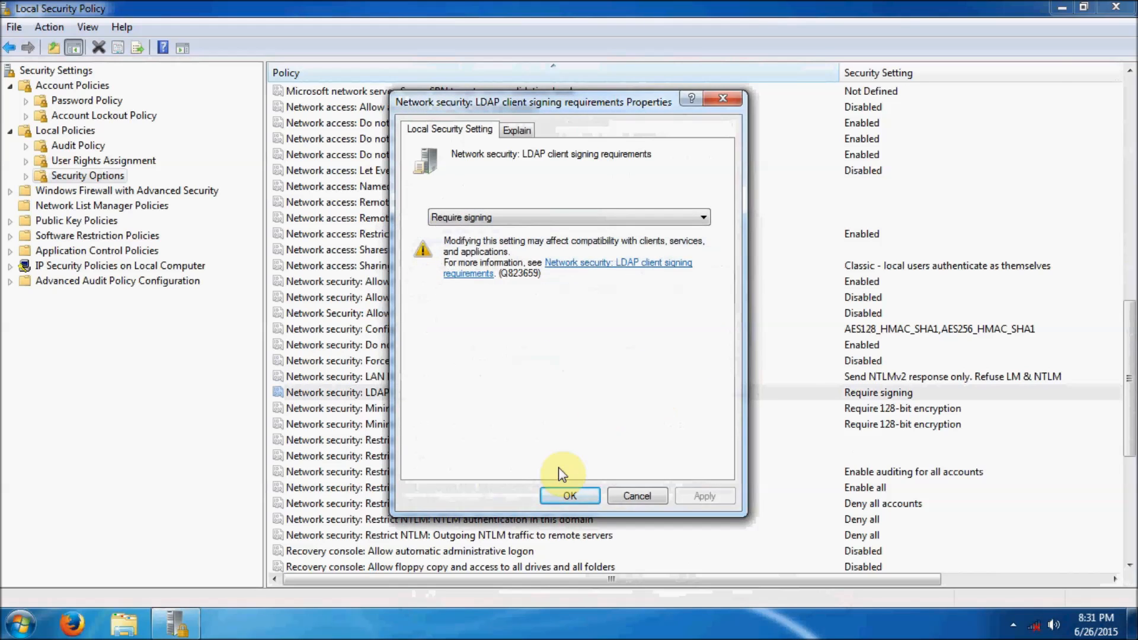
left_click(581, 499)
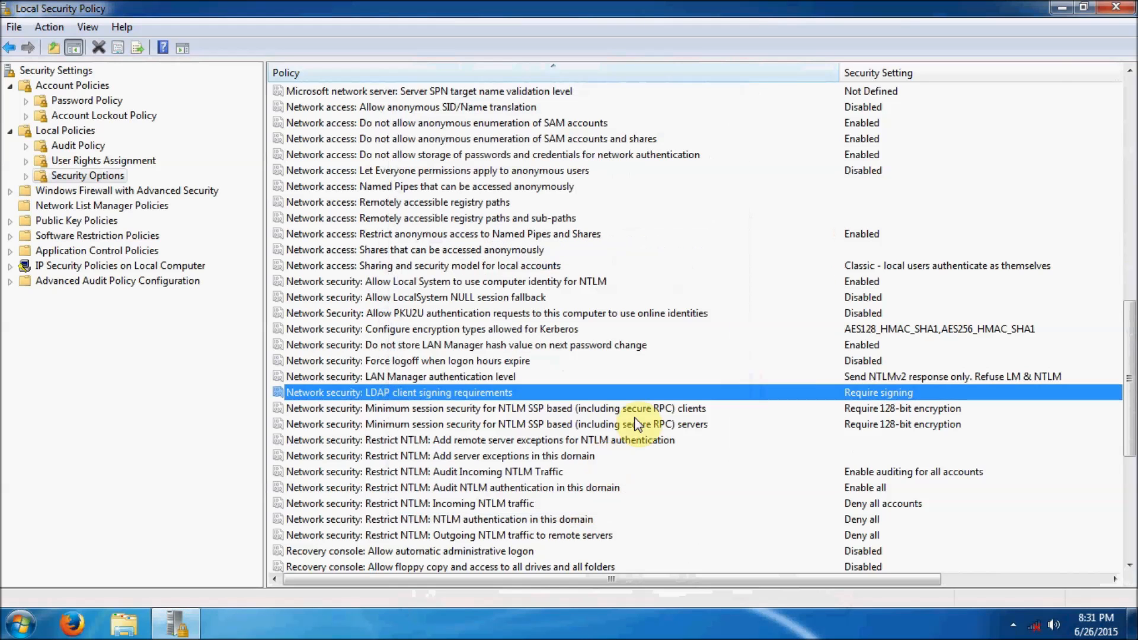
- Enable "Require NTLMv2 session security" in the minimum session security policy for NTLM SSP based (including secure RPC) clients and save it
left_click(550, 408)
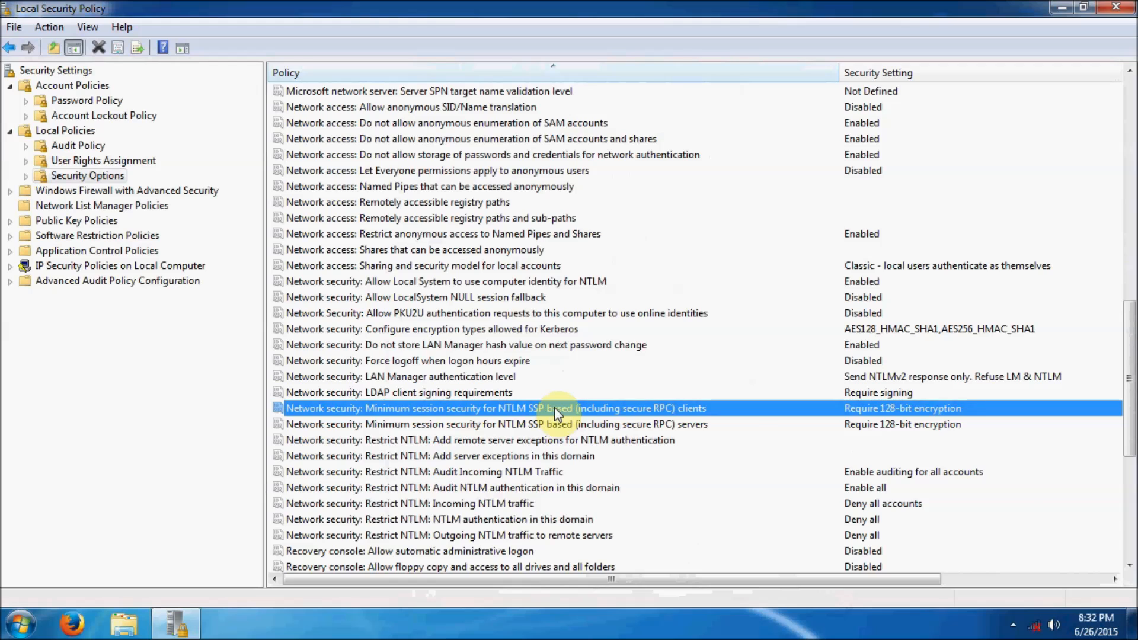
double_click(554, 407)
left_click(680, 221)
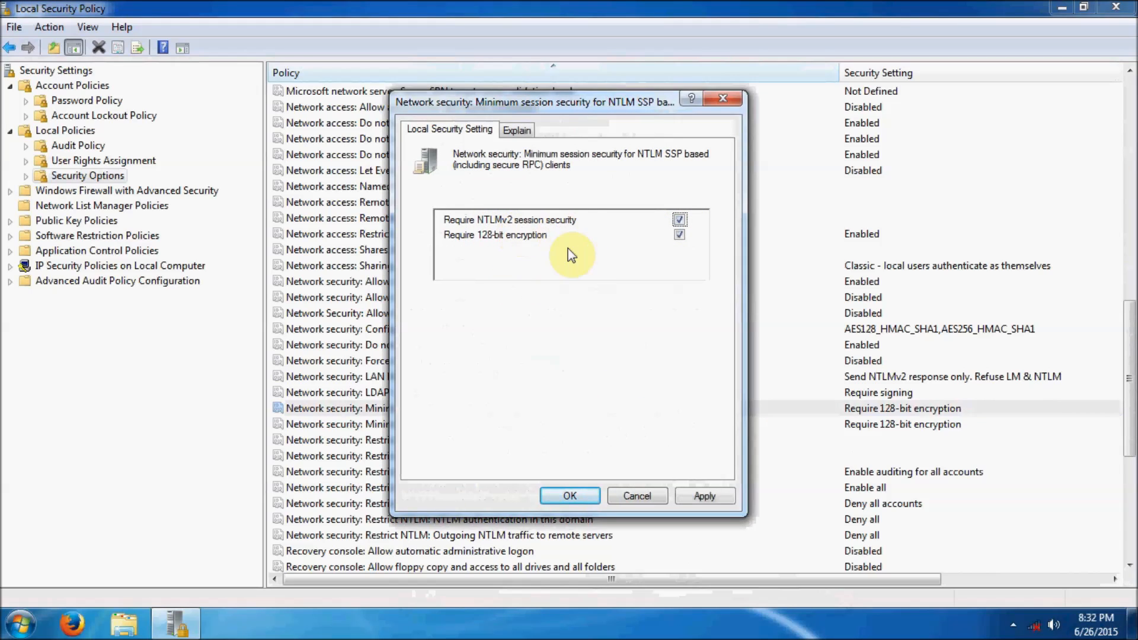
left_click(687, 492)
left_click(568, 493)
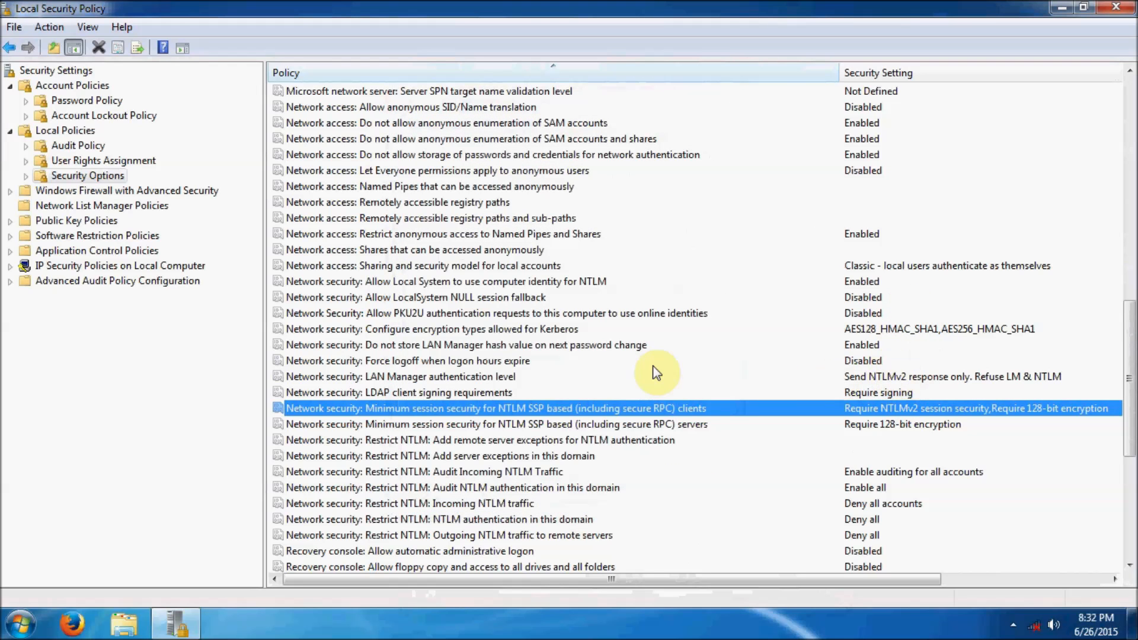
- Enable "Require NTLMv2 session security" in the minimum session security policy for NTLM SSP based (including secure RPC) servers and save it
left_click(442, 379)
double_click(828, 419)
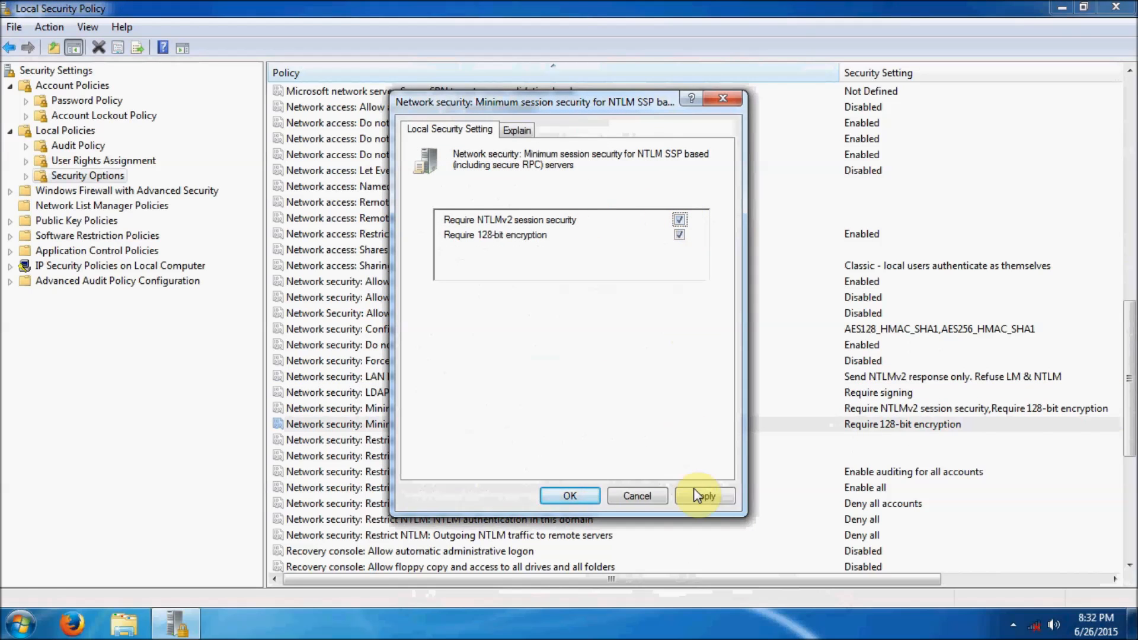
left_click(694, 492)
left_click(578, 493)
left_click(578, 493)
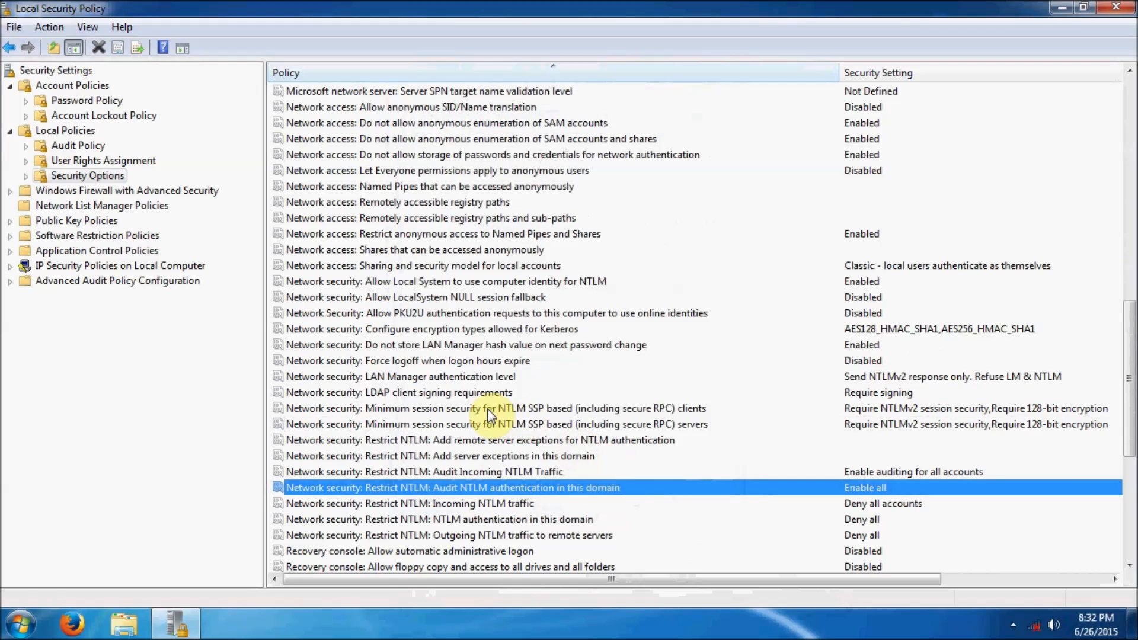
- Check the two Restrict NTLM exception policies, for remote servers and for servers in this domain, and close each one
scroll(542, 427, "down", 1)
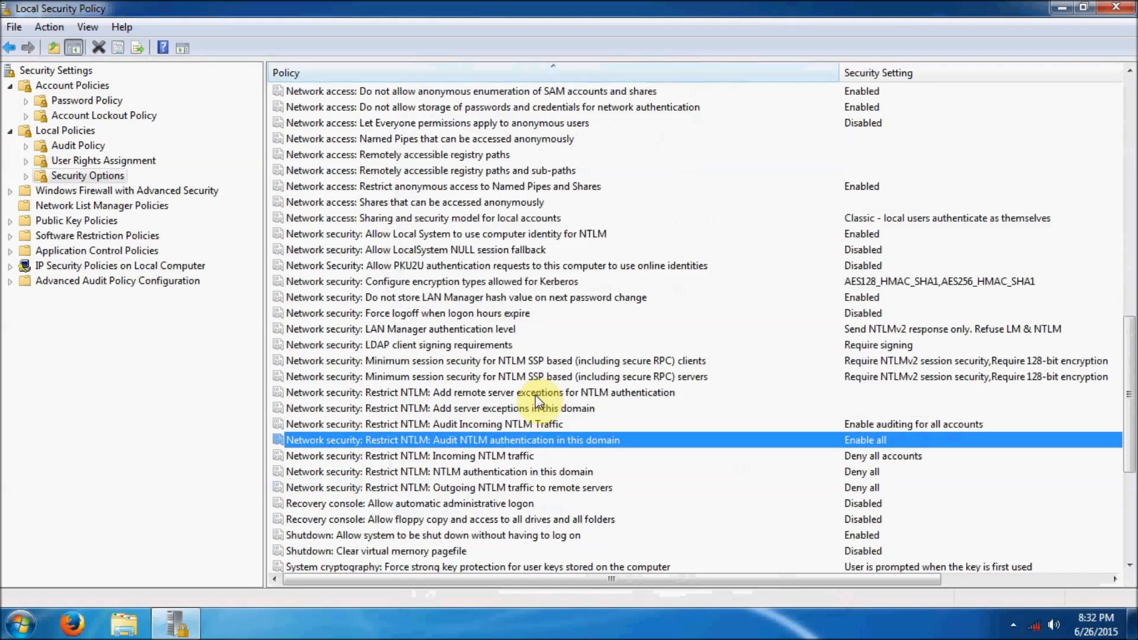
double_click(512, 398)
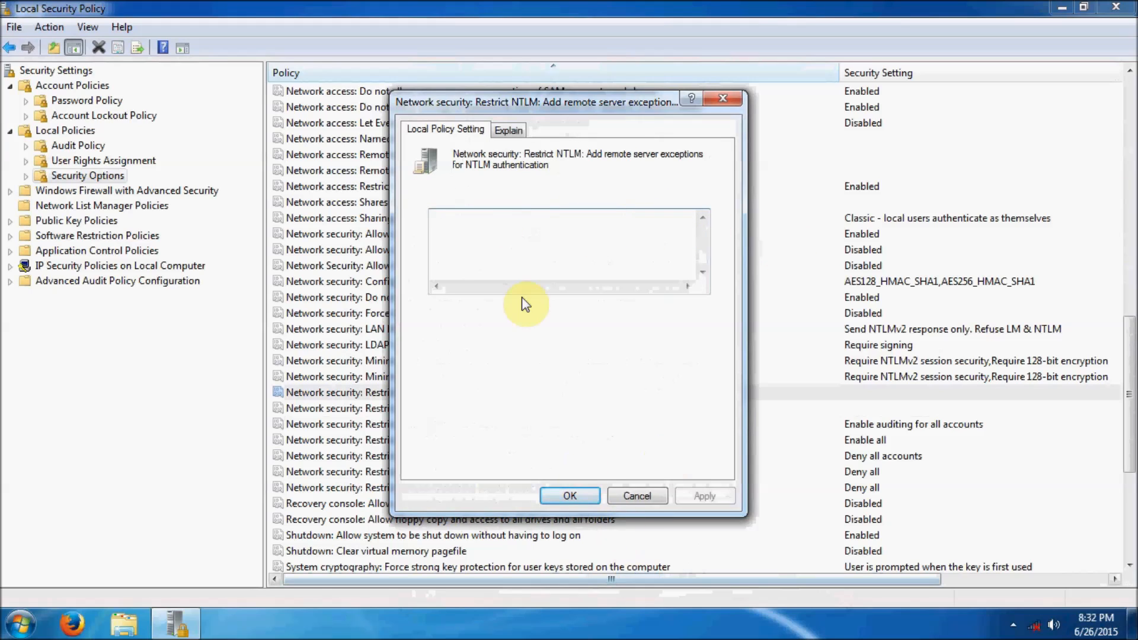
left_click(555, 497)
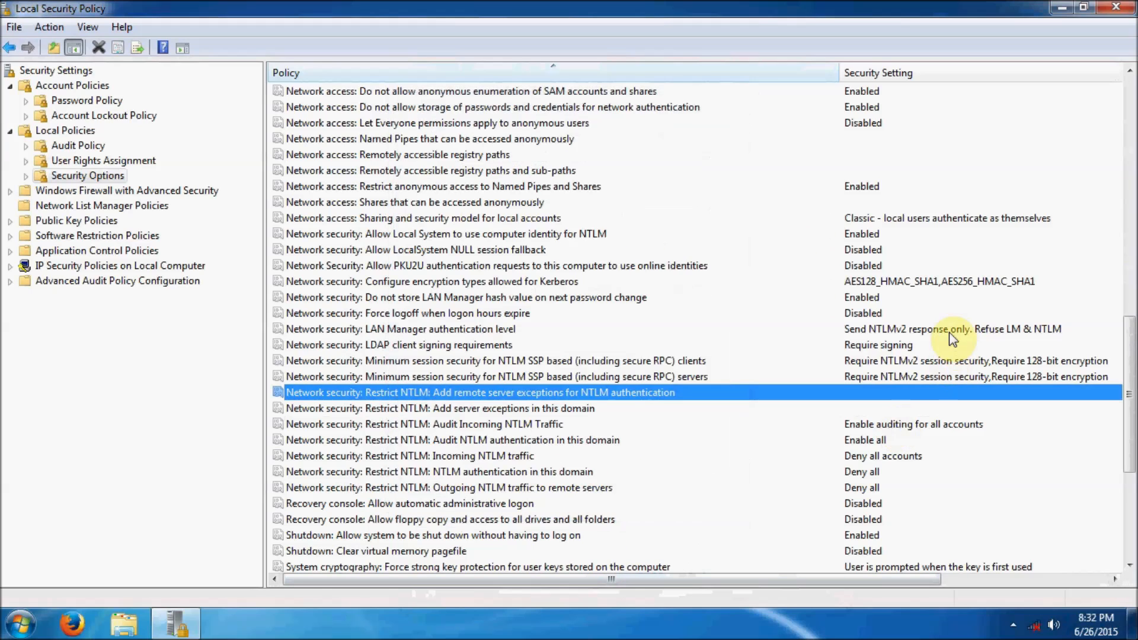
left_click(538, 411)
double_click(538, 411)
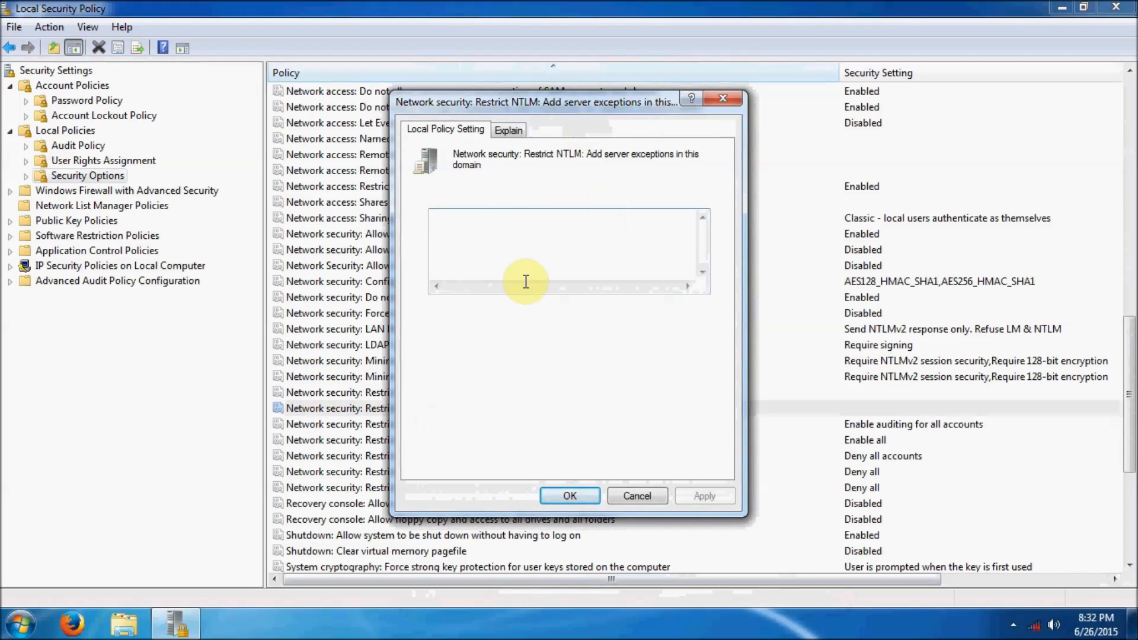
left_click(563, 500)
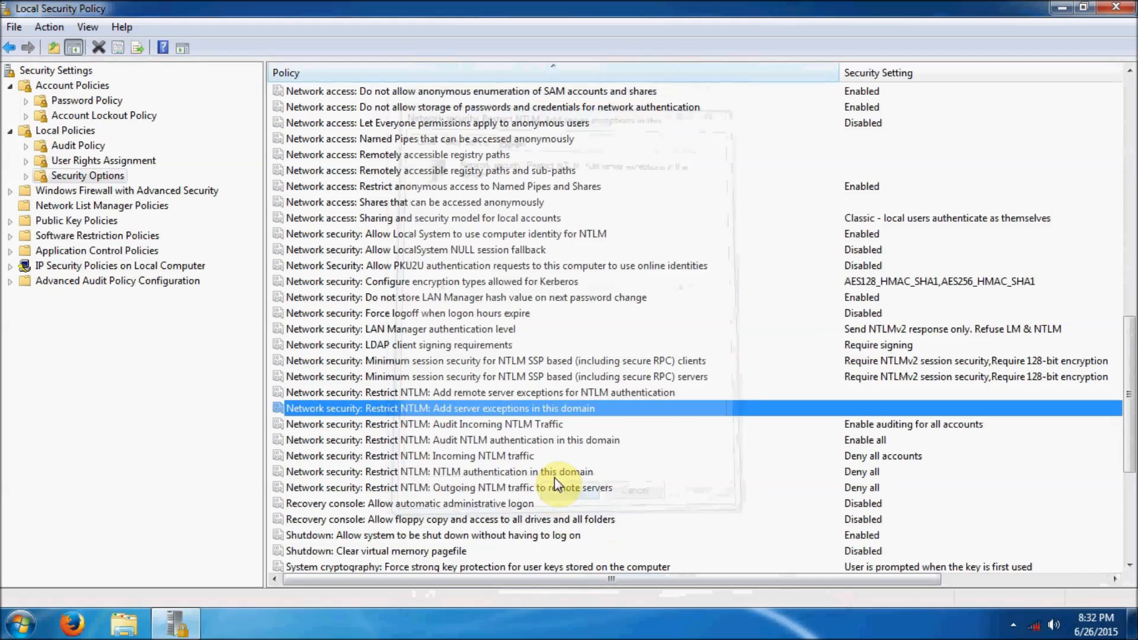
- Set the "Network security: Restrict NTLM: Audit Incoming NTLM Traffic" policy to "Enable auditing for all accounts" and save it
left_click(552, 424)
double_click(467, 424)
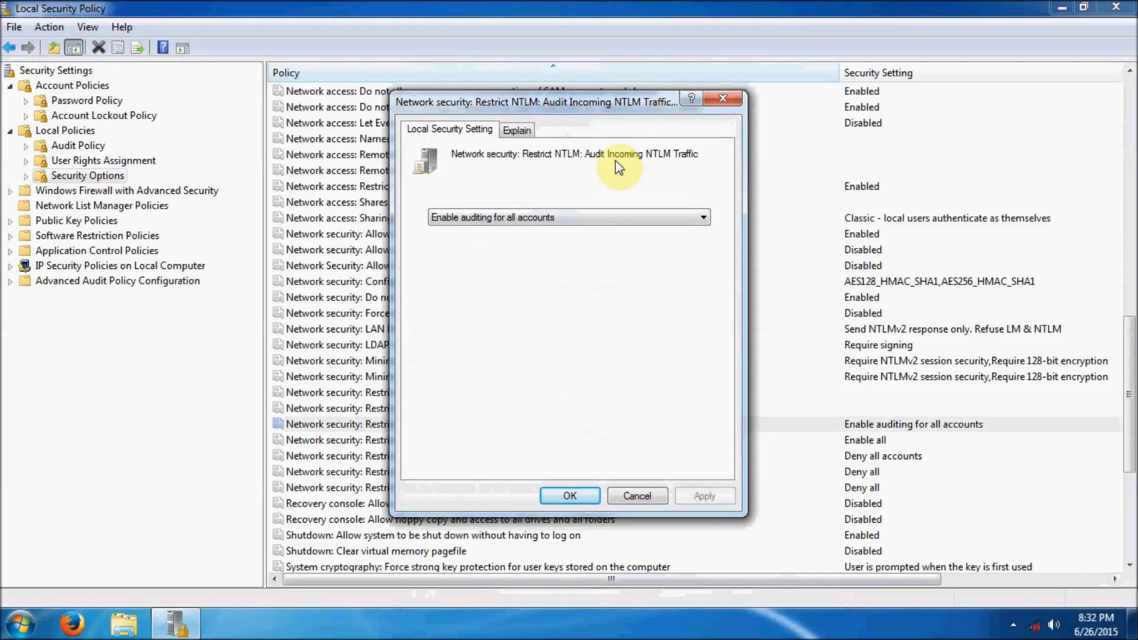
left_click(521, 217)
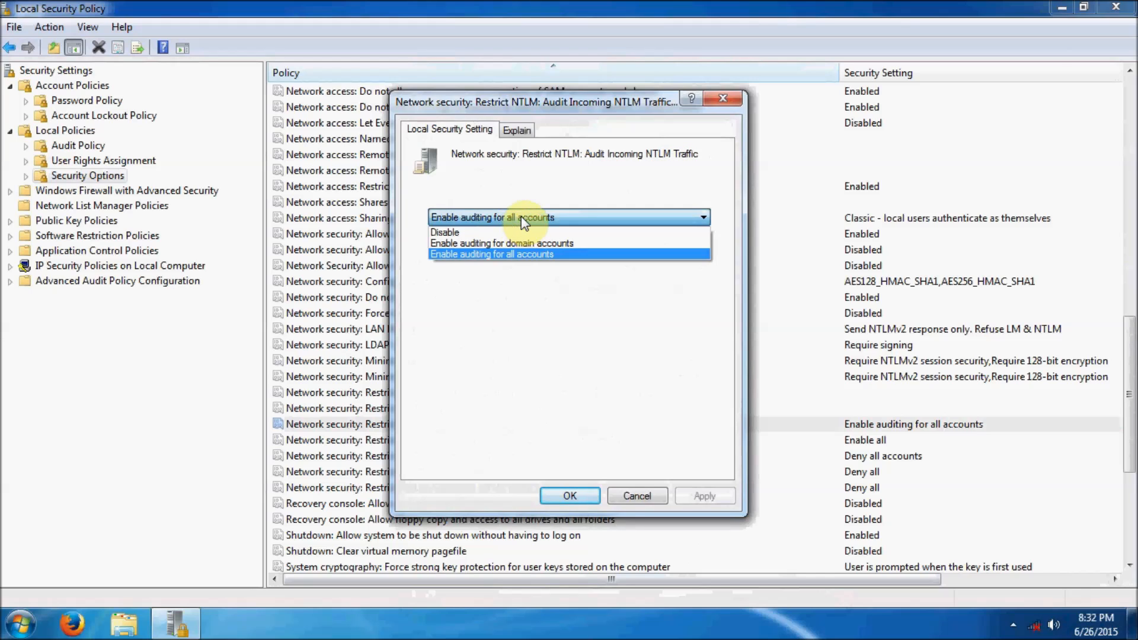
left_click(516, 256)
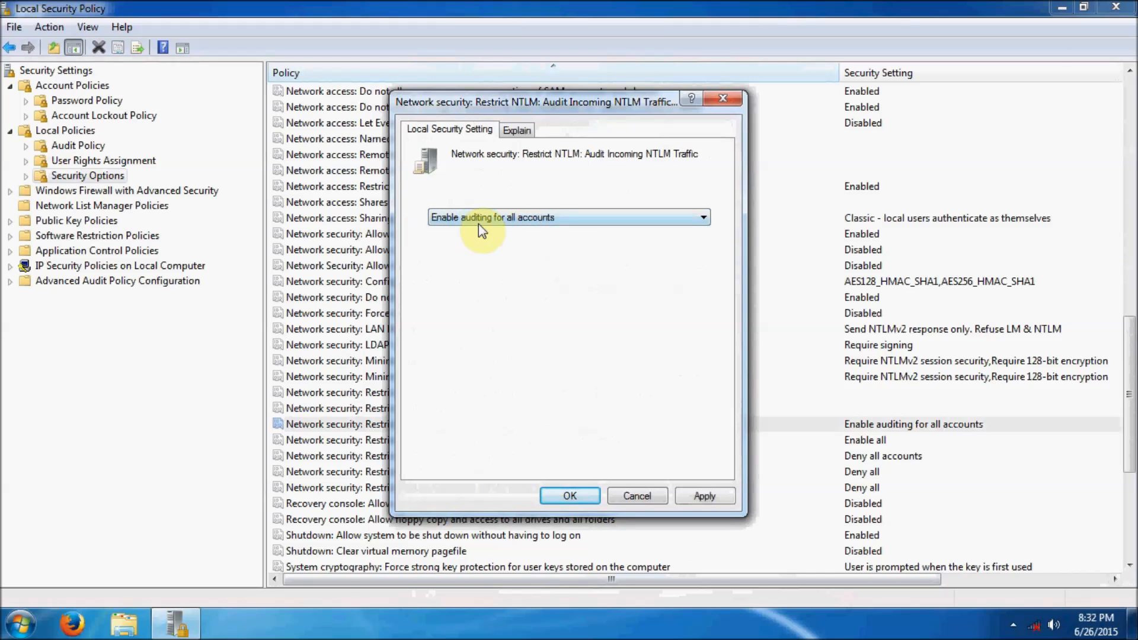
left_click(704, 496)
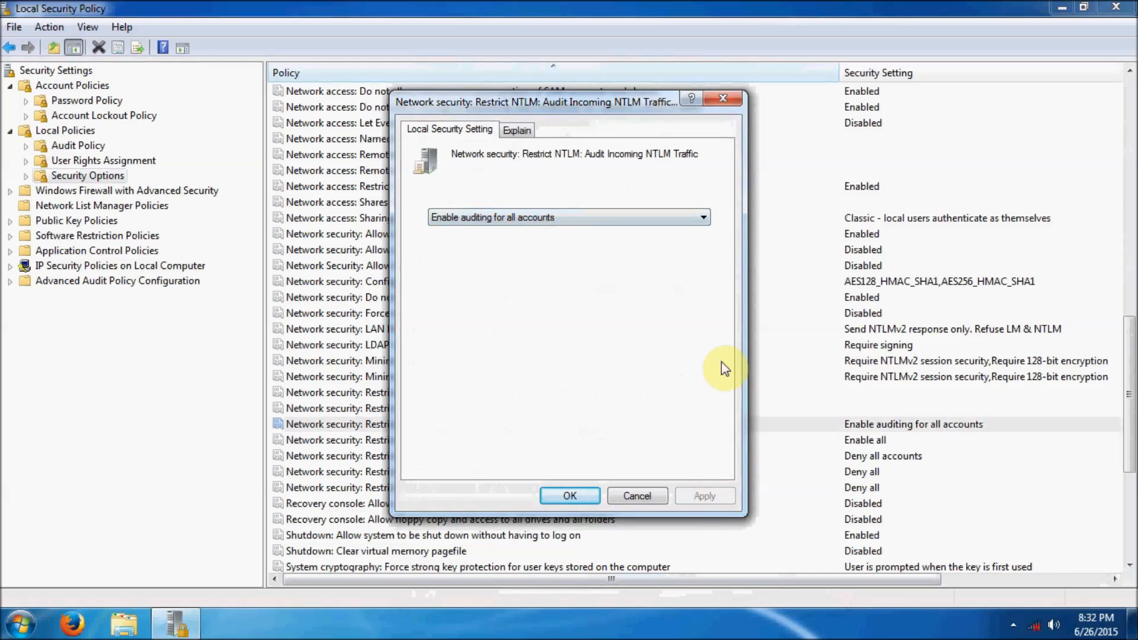
left_click(570, 496)
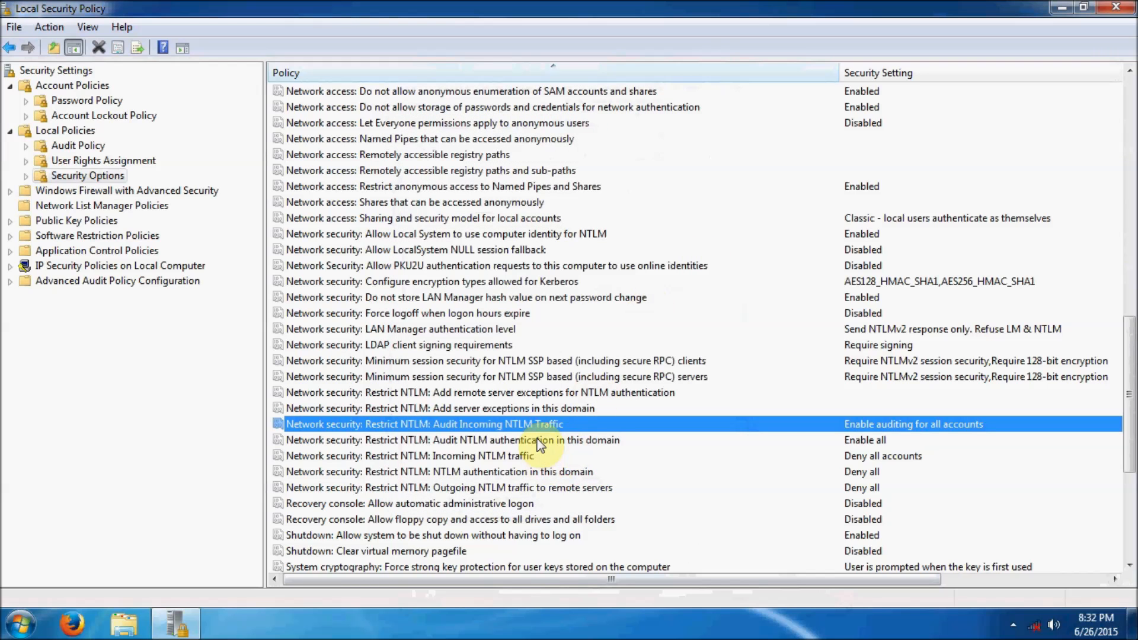
- Set the "Network security: Restrict NTLM: Audit NTLM authentication in this domain" policy to "Enable all" and save it
double_click(553, 442)
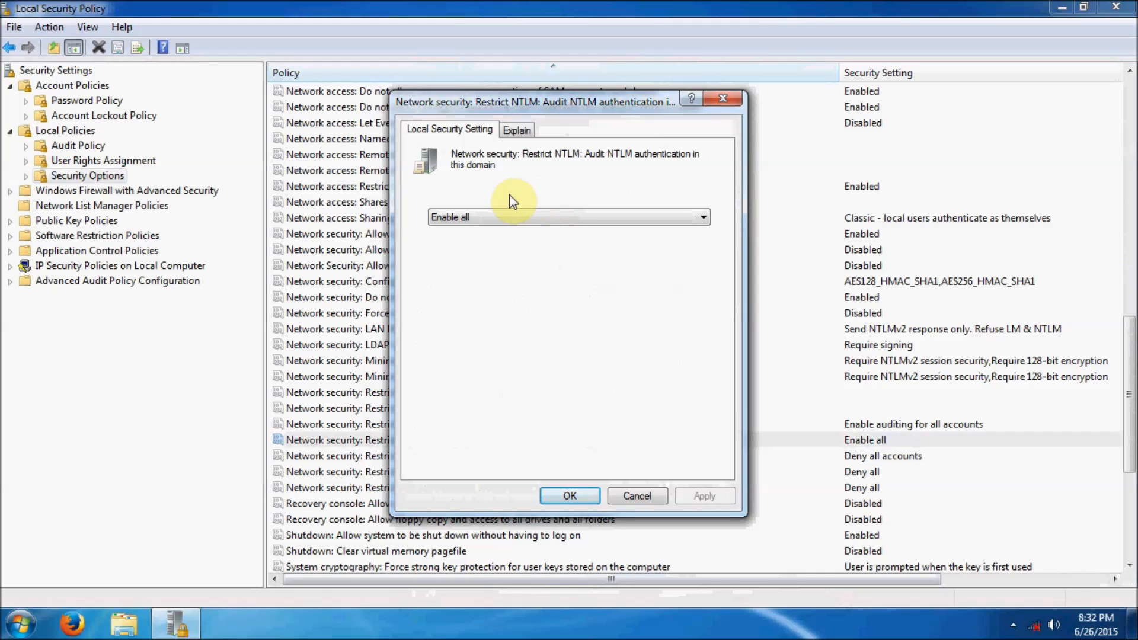
left_click(513, 217)
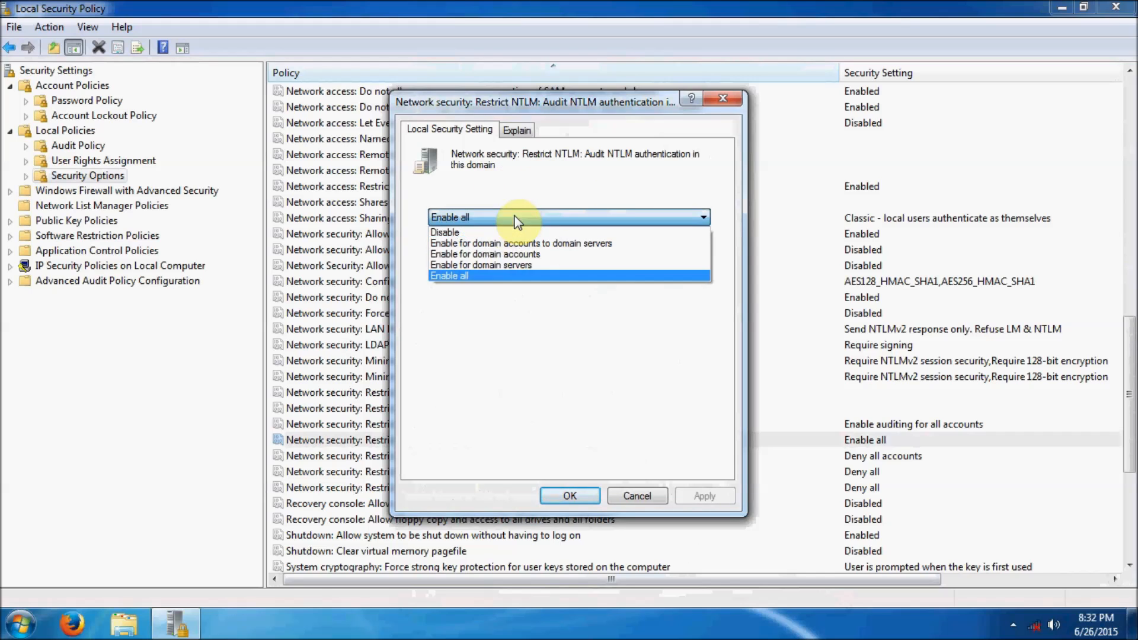
left_click(515, 275)
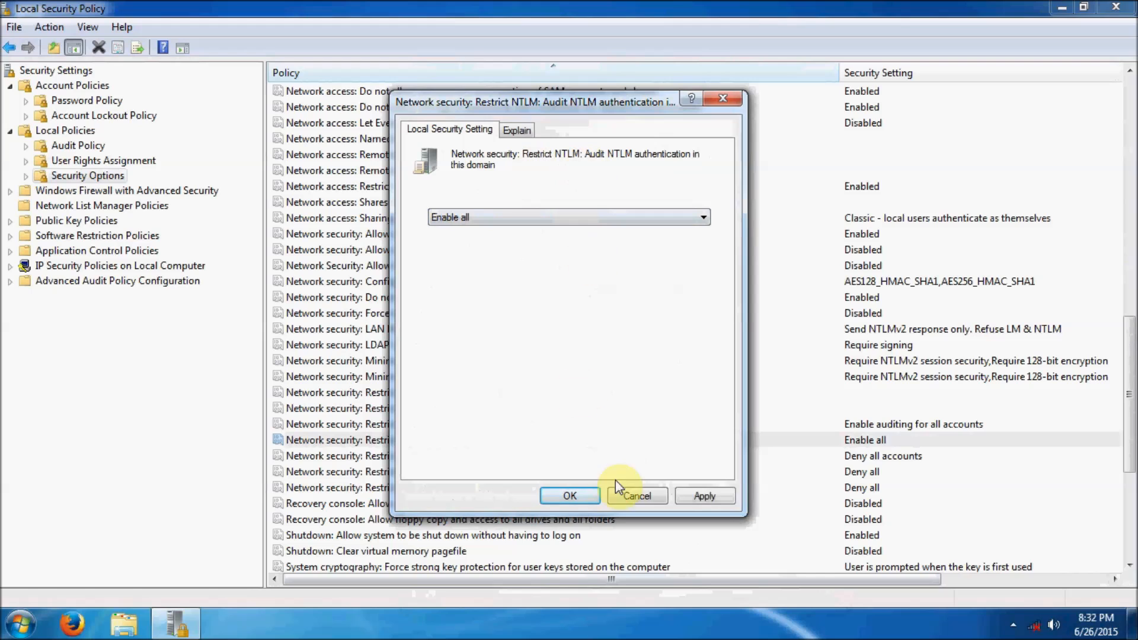
left_click(560, 495)
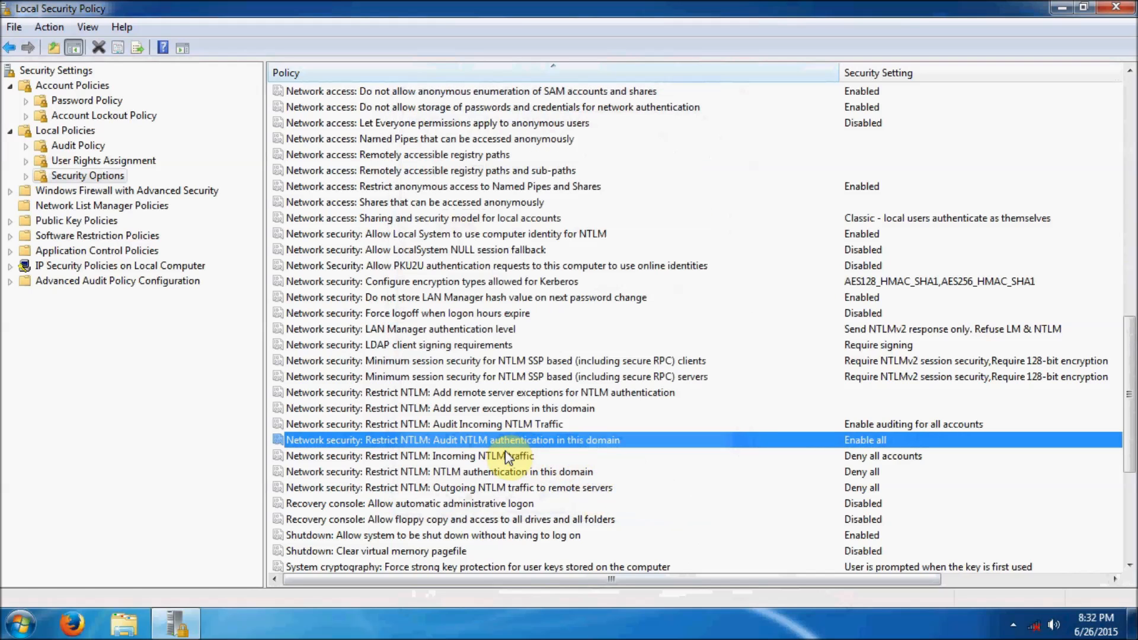
- Set the "Network security: Restrict NTLM: Incoming NTLM traffic" policy to "Deny all accounts" and apply it
left_click(467, 456)
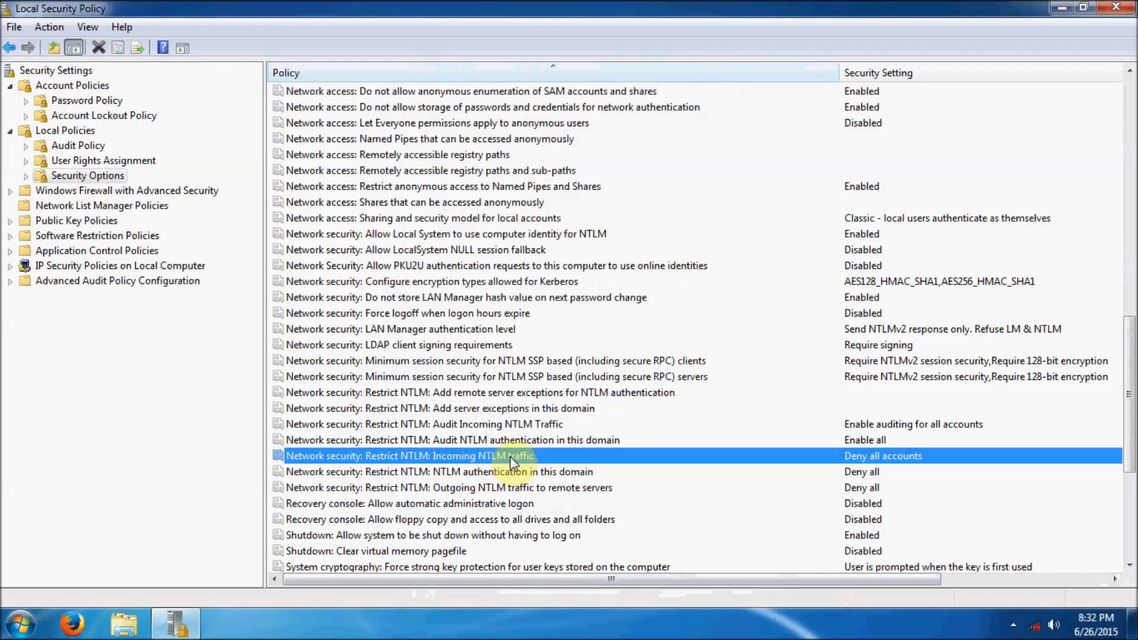
double_click(468, 457)
left_click(528, 217)
left_click(528, 251)
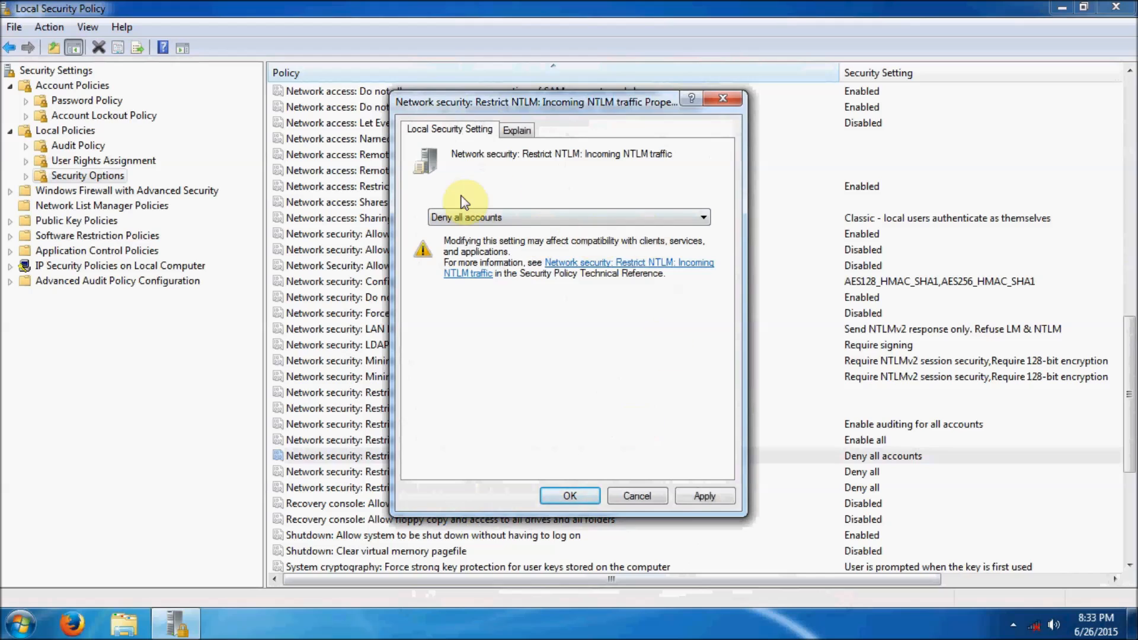
left_click(703, 496)
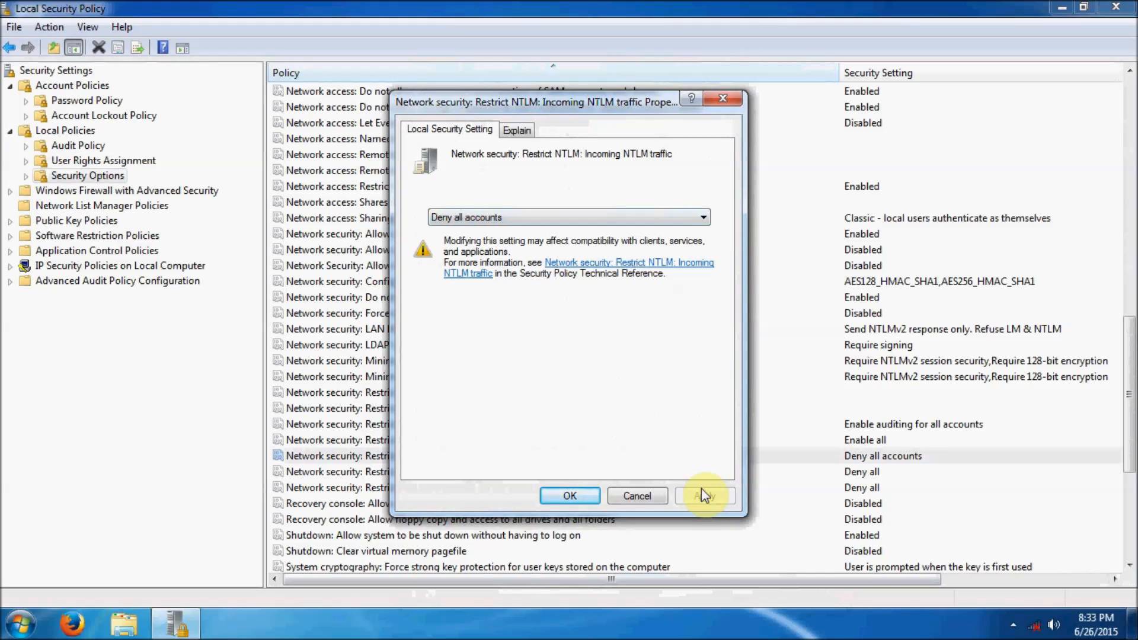
- Set the "Network security: Restrict NTLM: NTLM authentication in this domain" policy to "Deny all" and save it
left_click(569, 496)
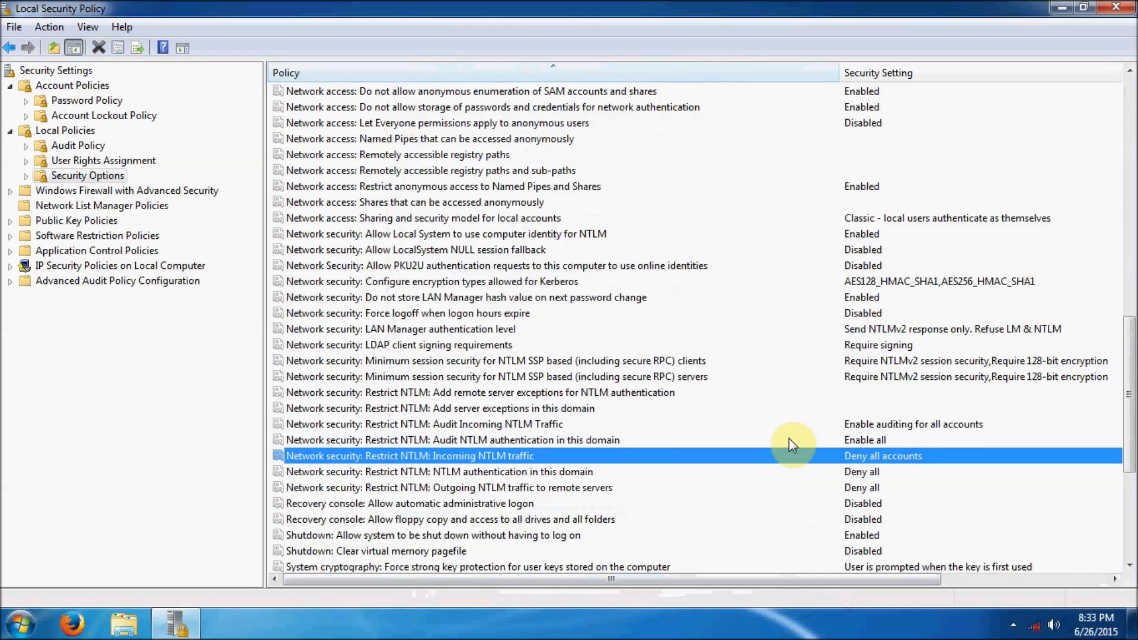
double_click(521, 473)
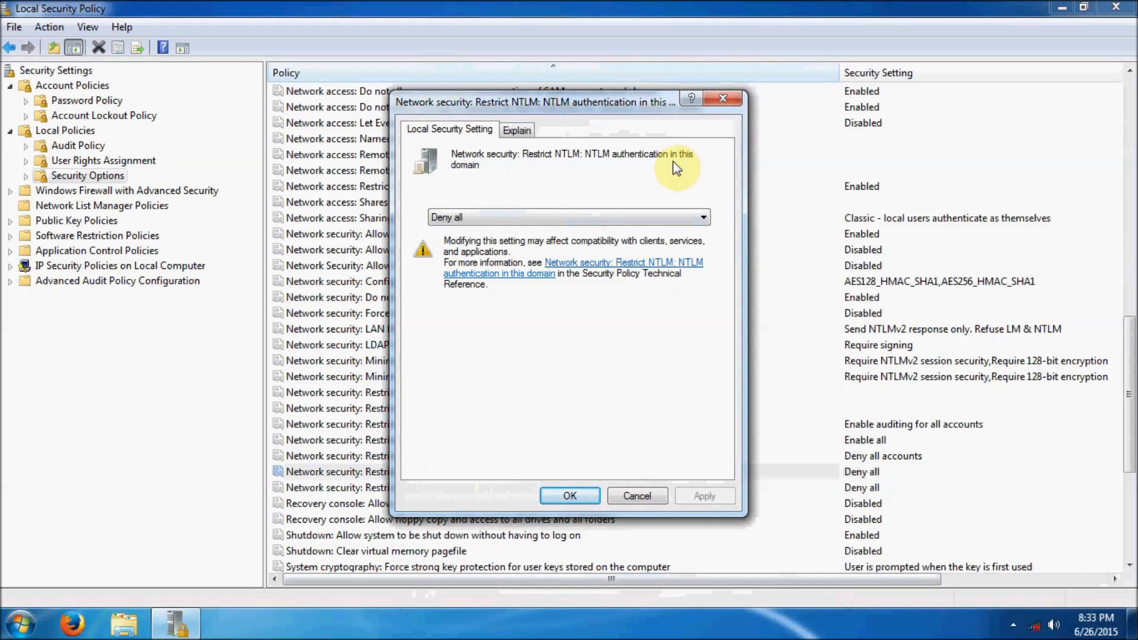
left_click(480, 217)
left_click(475, 274)
left_click(570, 496)
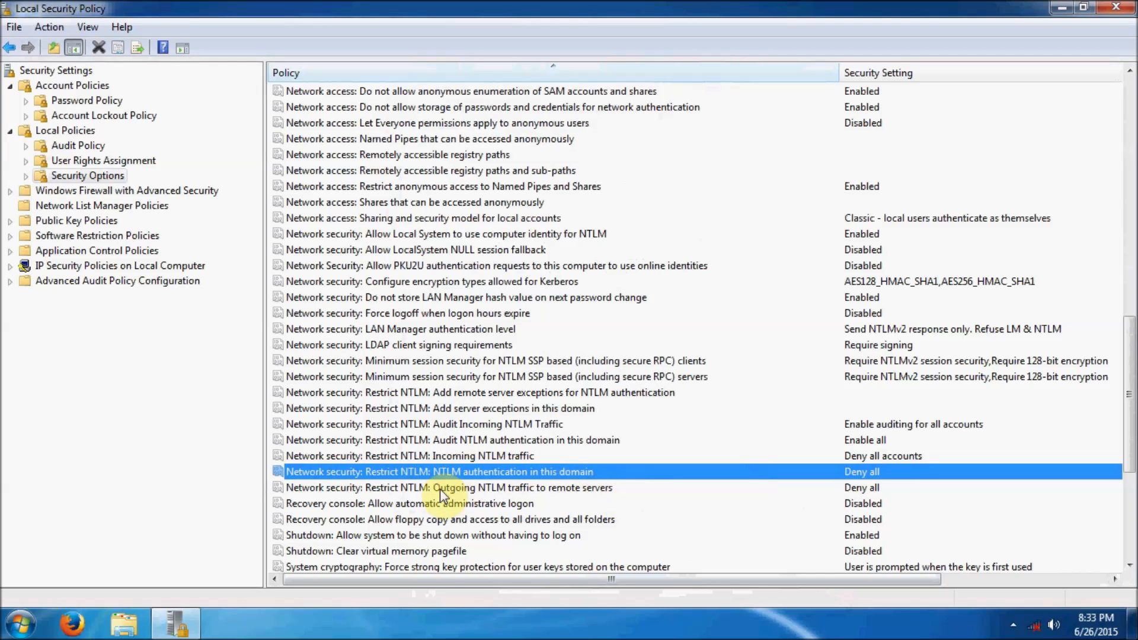
- Set the "Network security: Restrict NTLM: Outgoing NTLM traffic to remote servers" policy to "Deny all" and save it
scroll(581, 461, "down", 3)
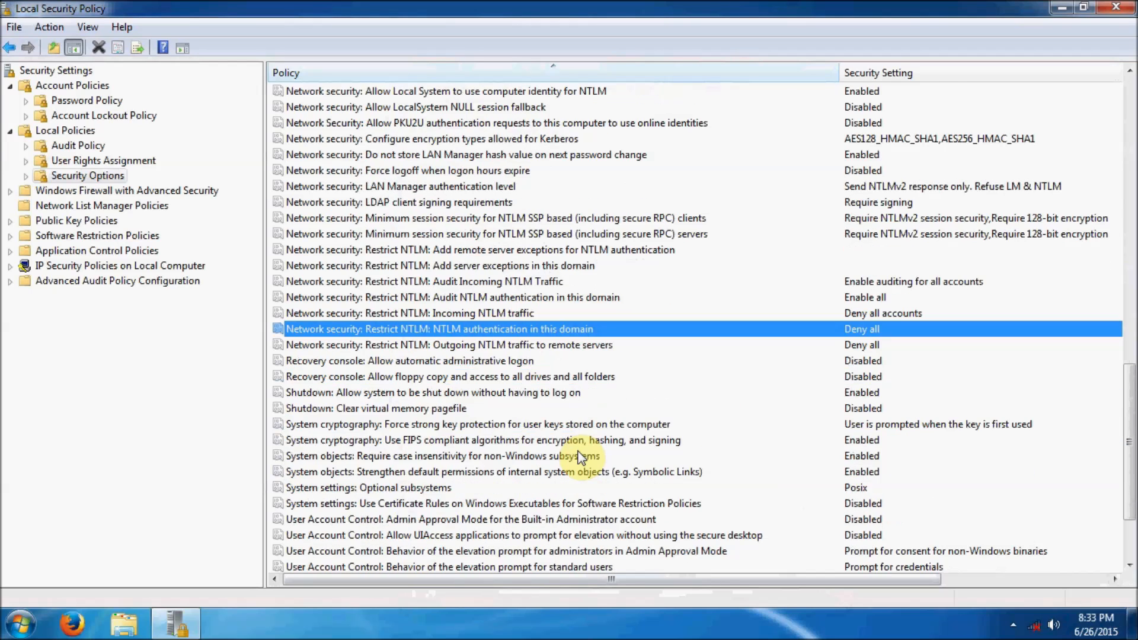
double_click(509, 349)
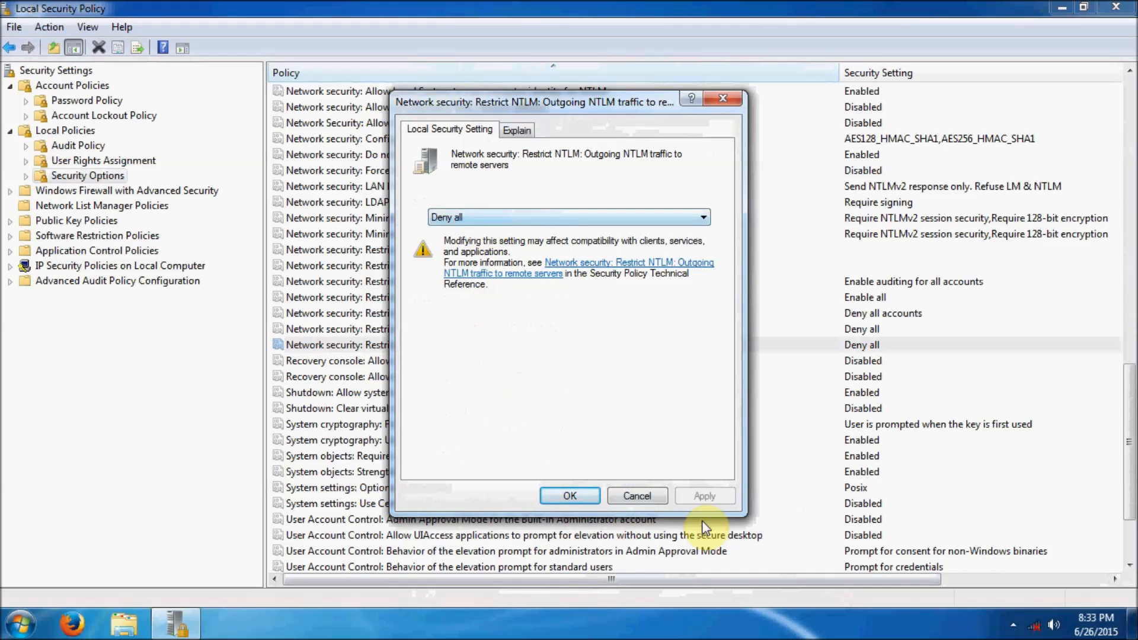
left_click(536, 217)
left_click(525, 255)
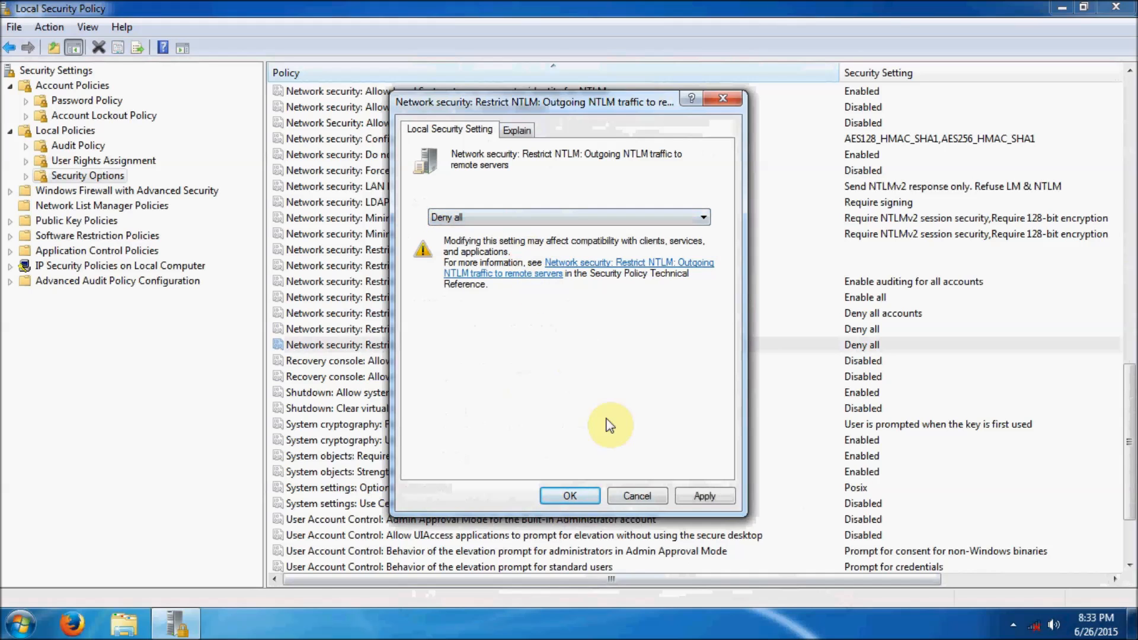
left_click(699, 496)
left_click(566, 495)
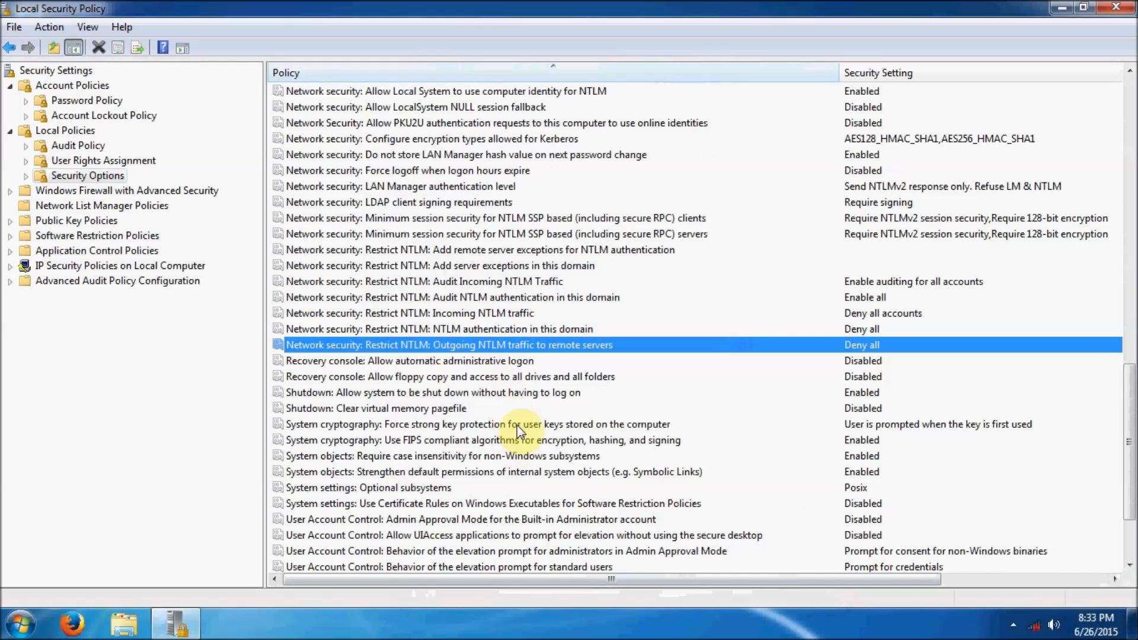
- Read the explanation of the "Shutdown: Clear virtual memory pagefile" policy, set it to "Enabled" and save it
double_click(484, 408)
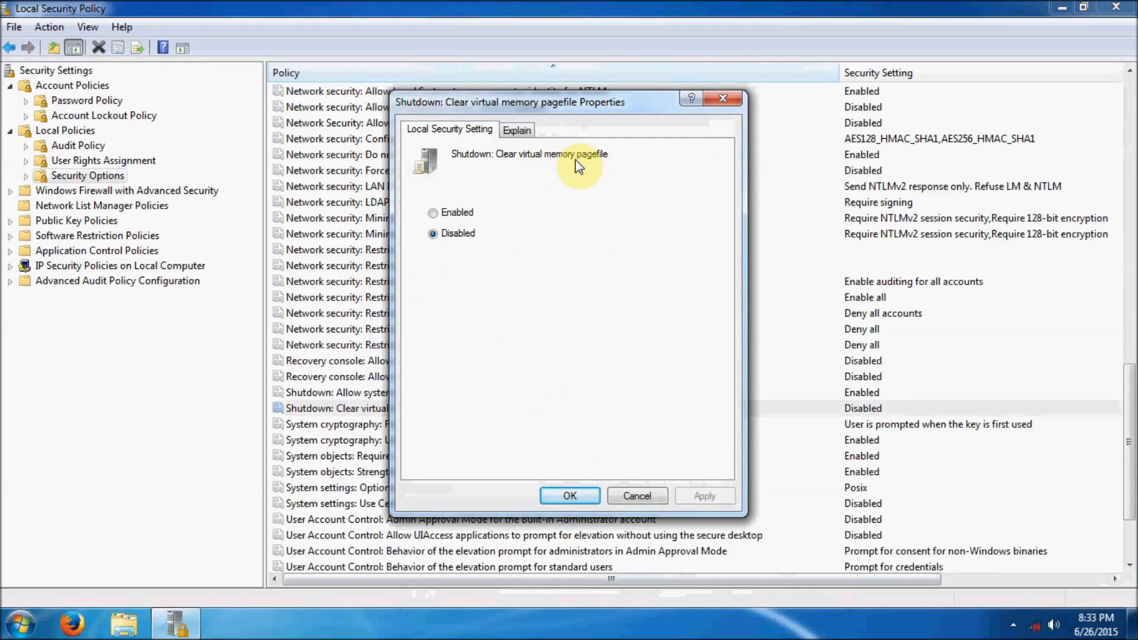
left_click(524, 130)
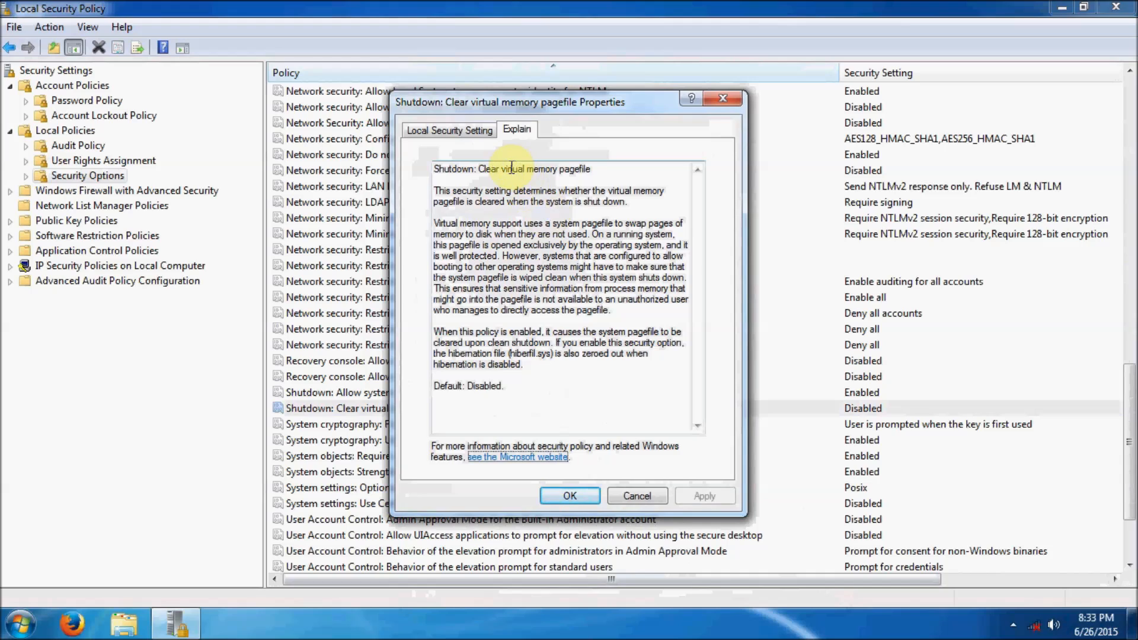
left_click(472, 133)
left_click(442, 213)
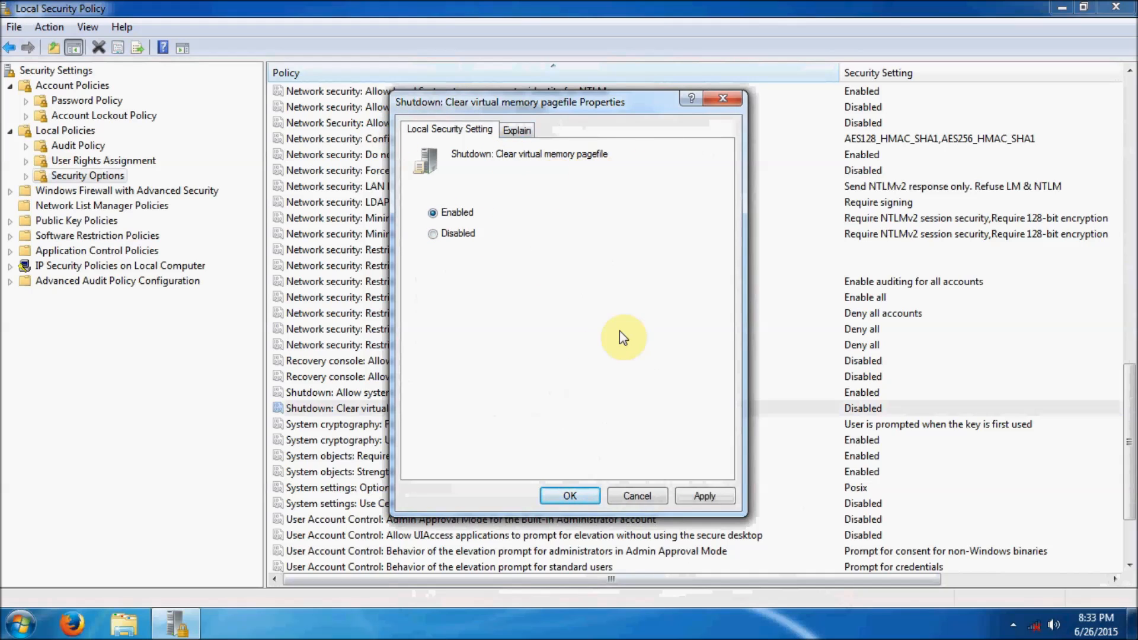
left_click(713, 499)
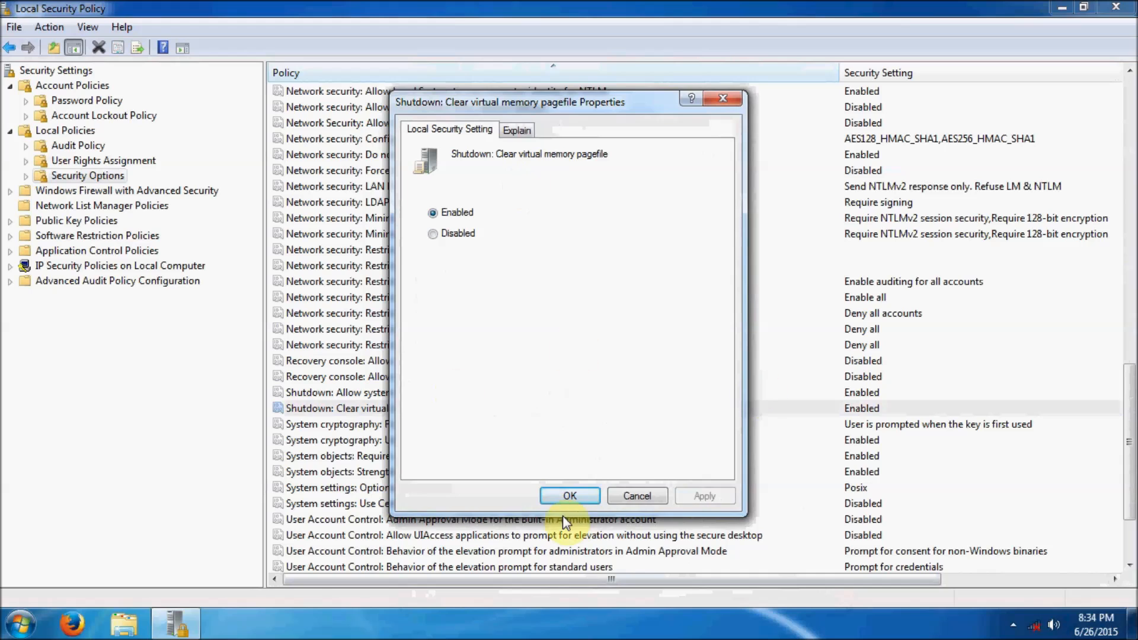
left_click(560, 496)
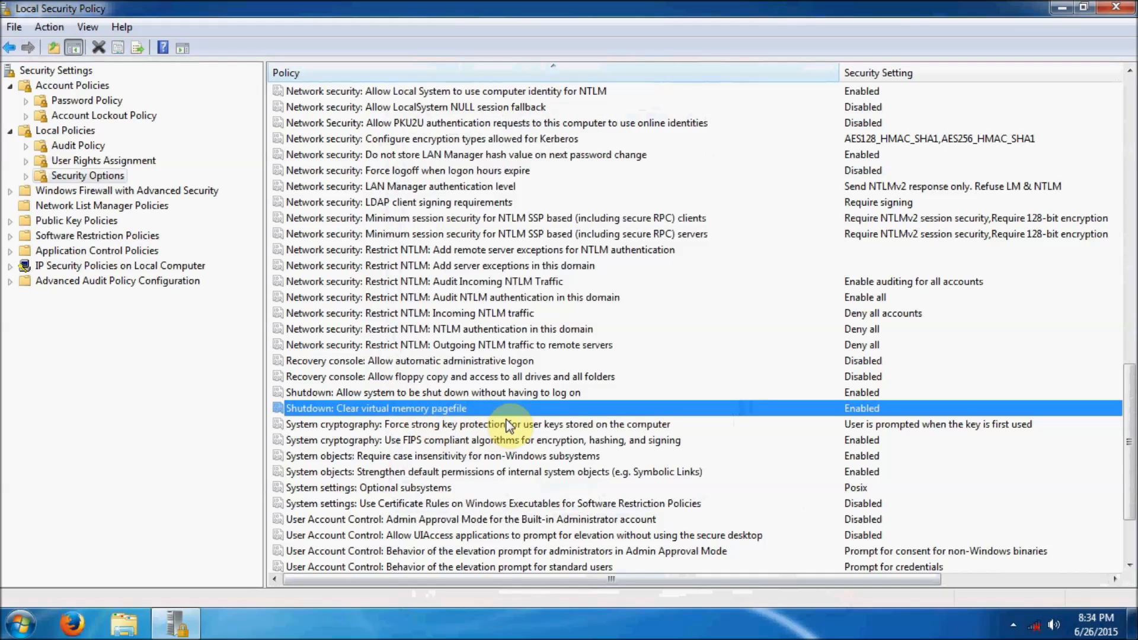
- Set "System cryptography: Force strong key protection for user keys stored on the computer" to "User must enter a password each time they use a key" and save it
left_click(481, 425)
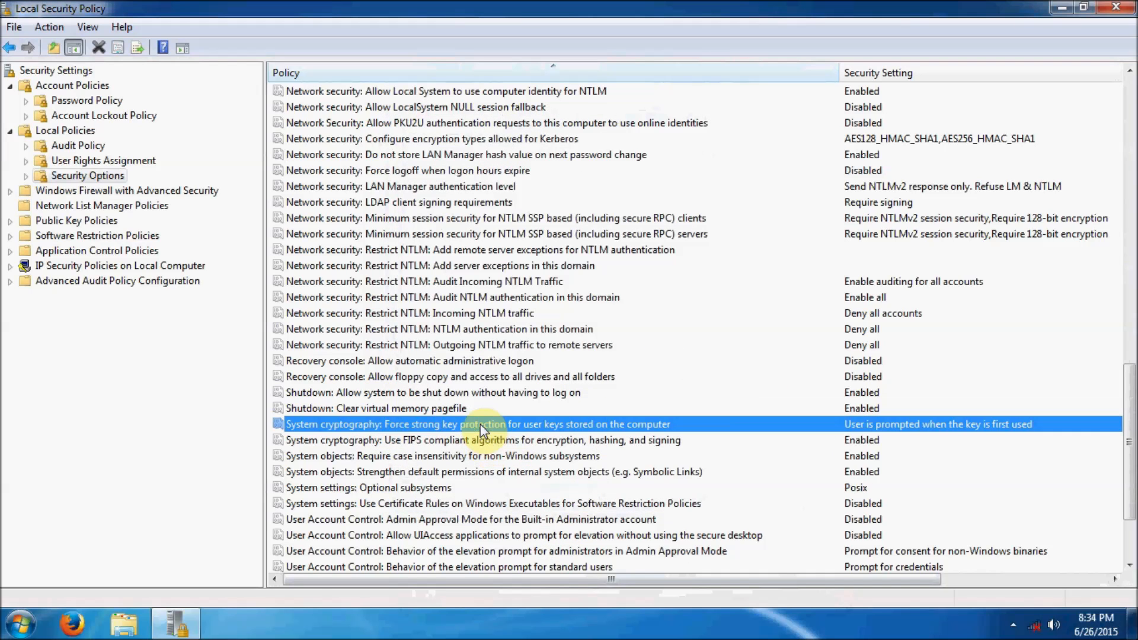
double_click(558, 423)
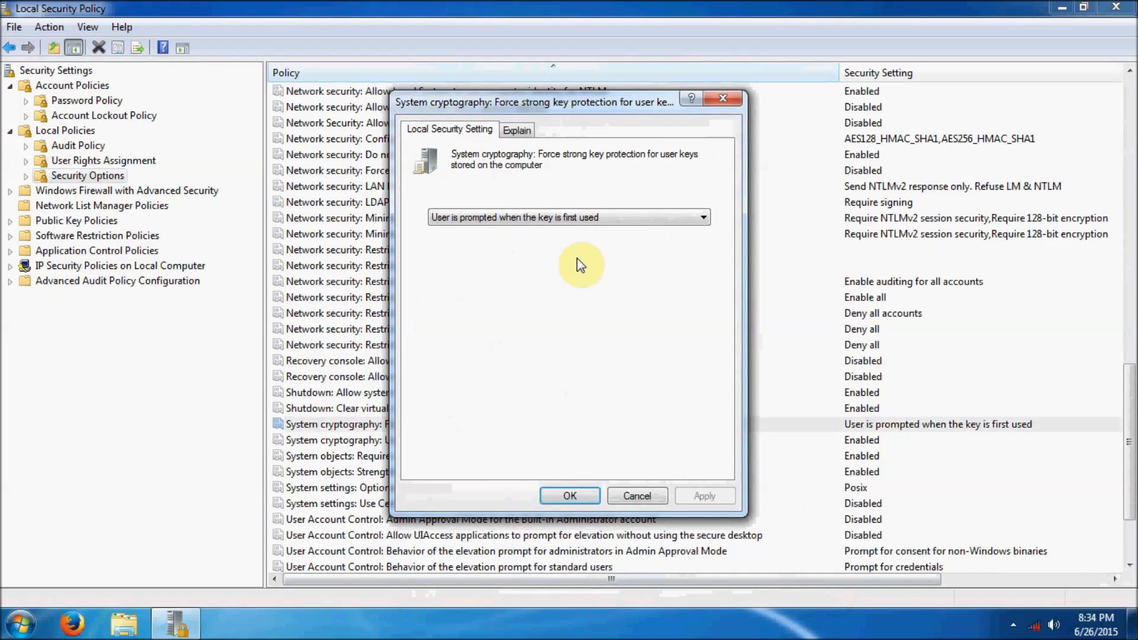
left_click(516, 217)
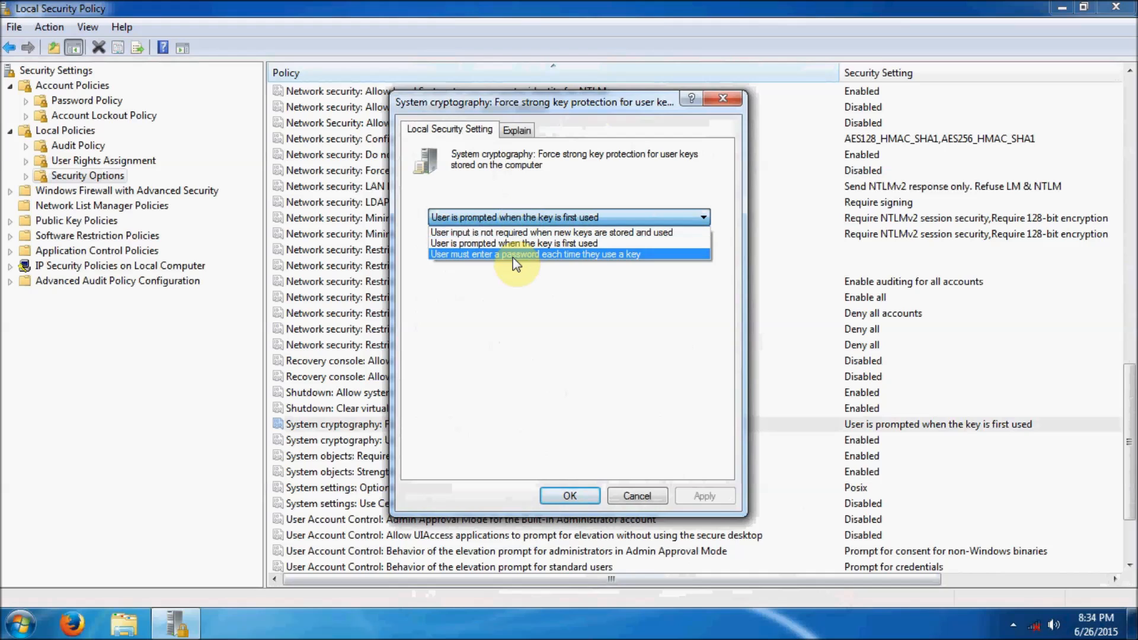
left_click(513, 254)
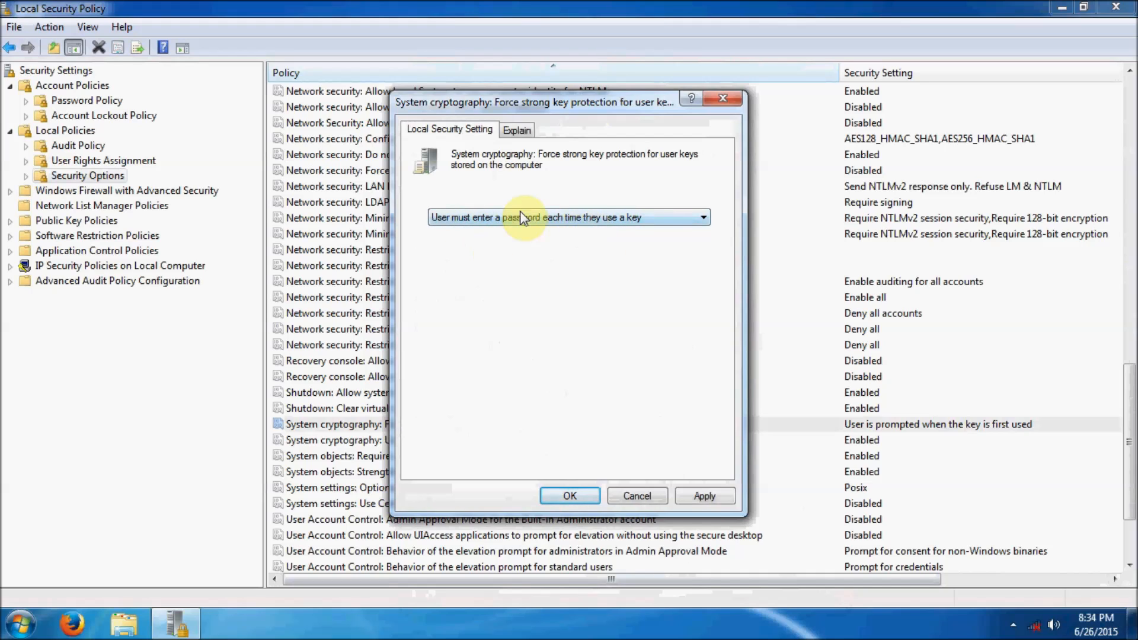
left_click(707, 493)
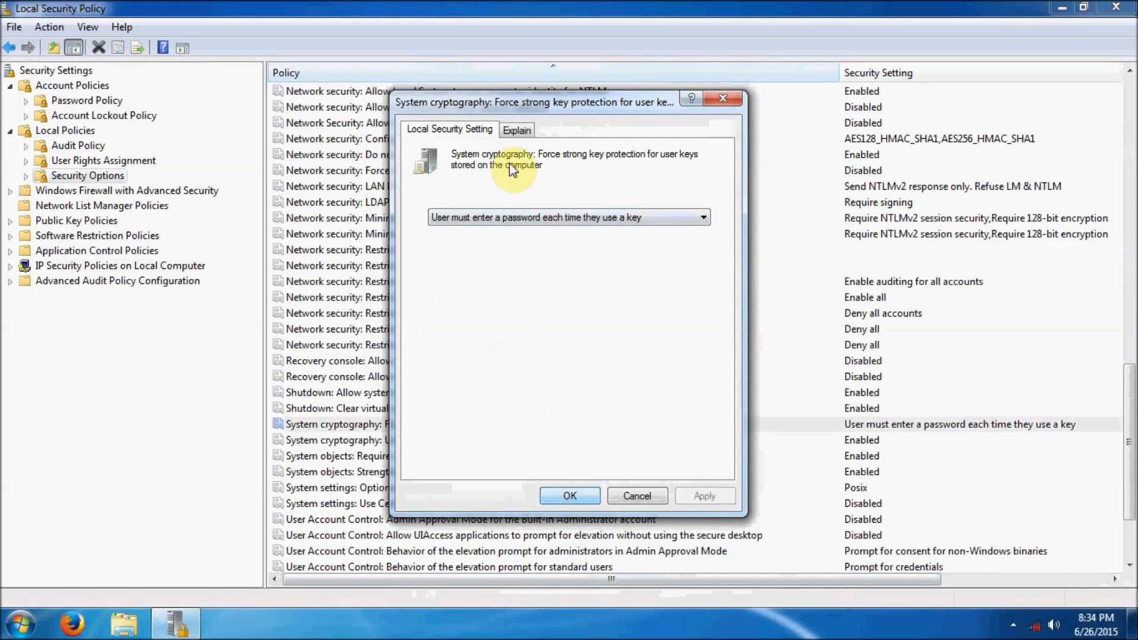
left_click(517, 130)
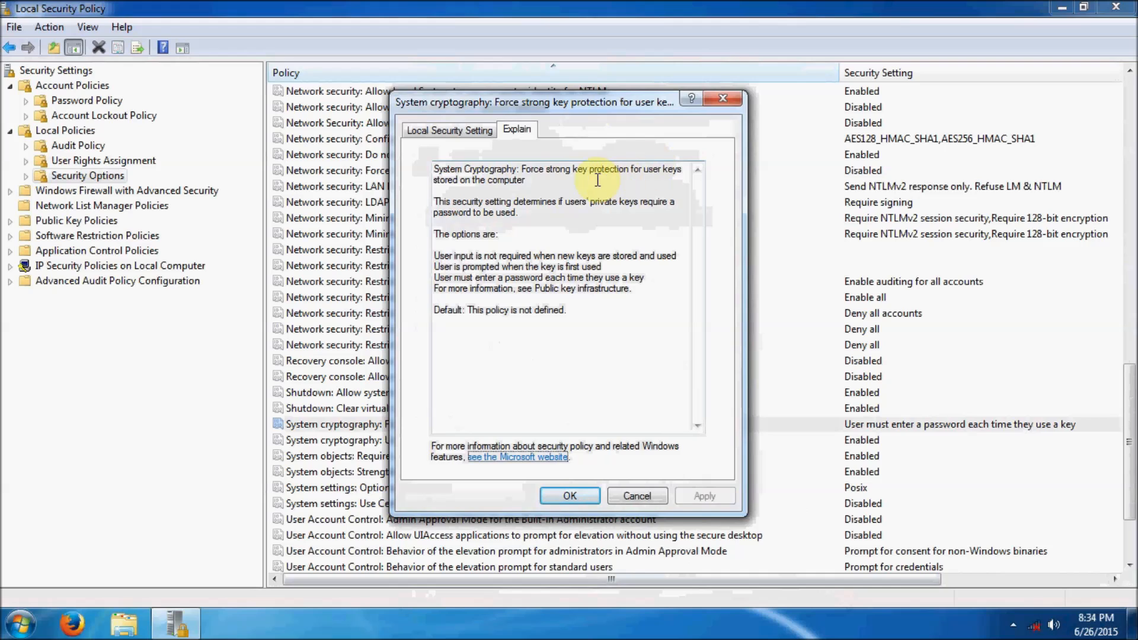
left_click(452, 132)
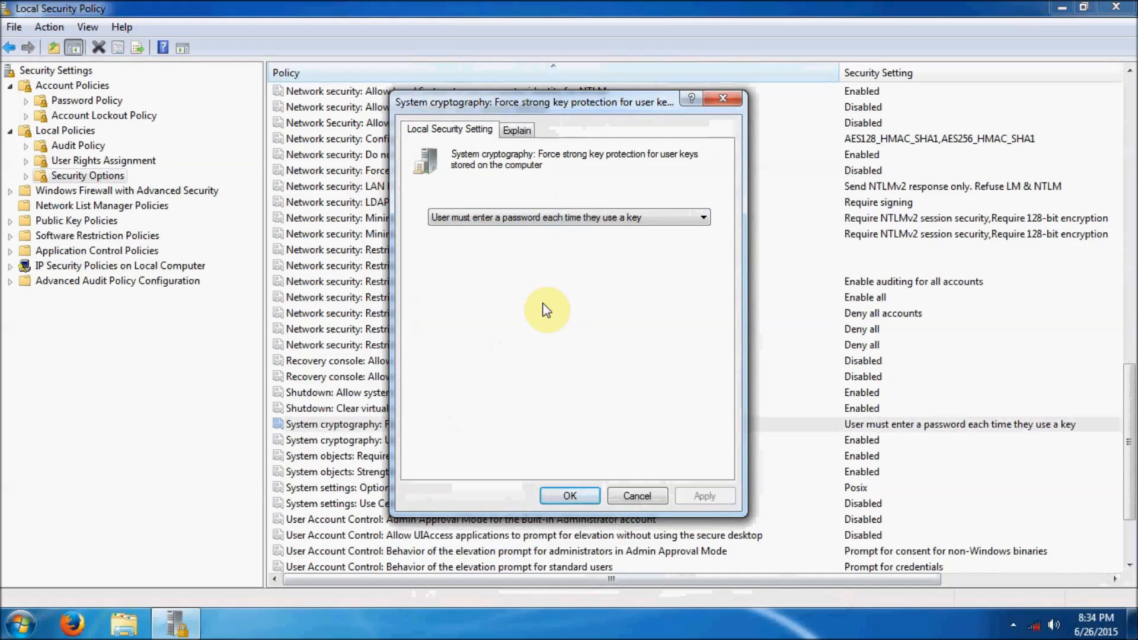
left_click(568, 495)
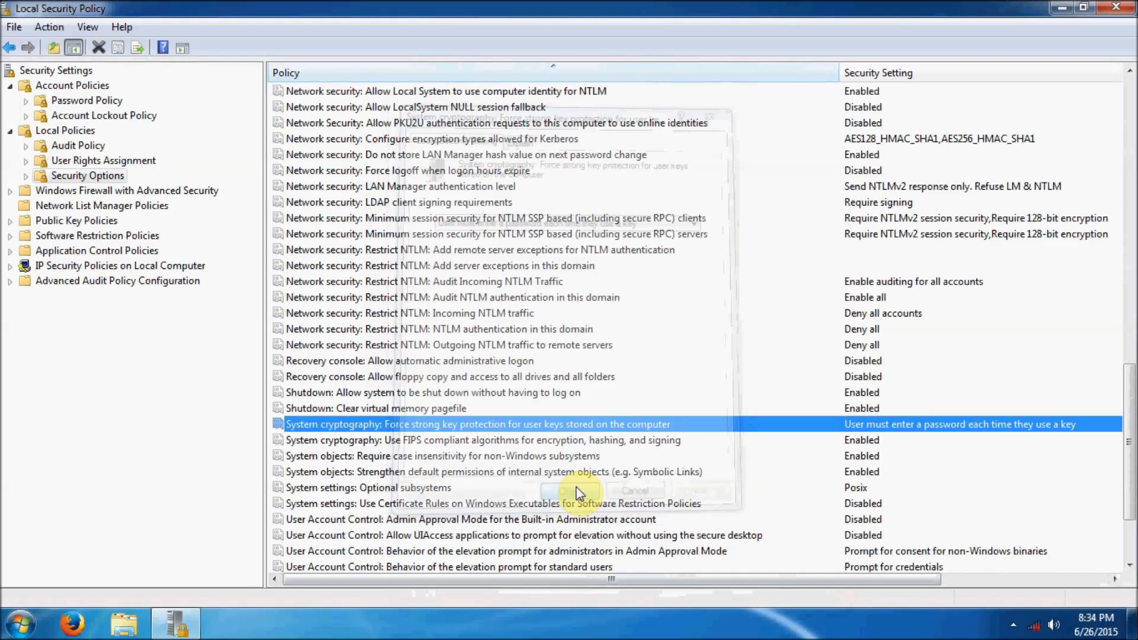
- Read the explanation of the "System cryptography: Use FIPS compliant algorithms for encryption, hashing, and signing" policy and close it
double_click(451, 440)
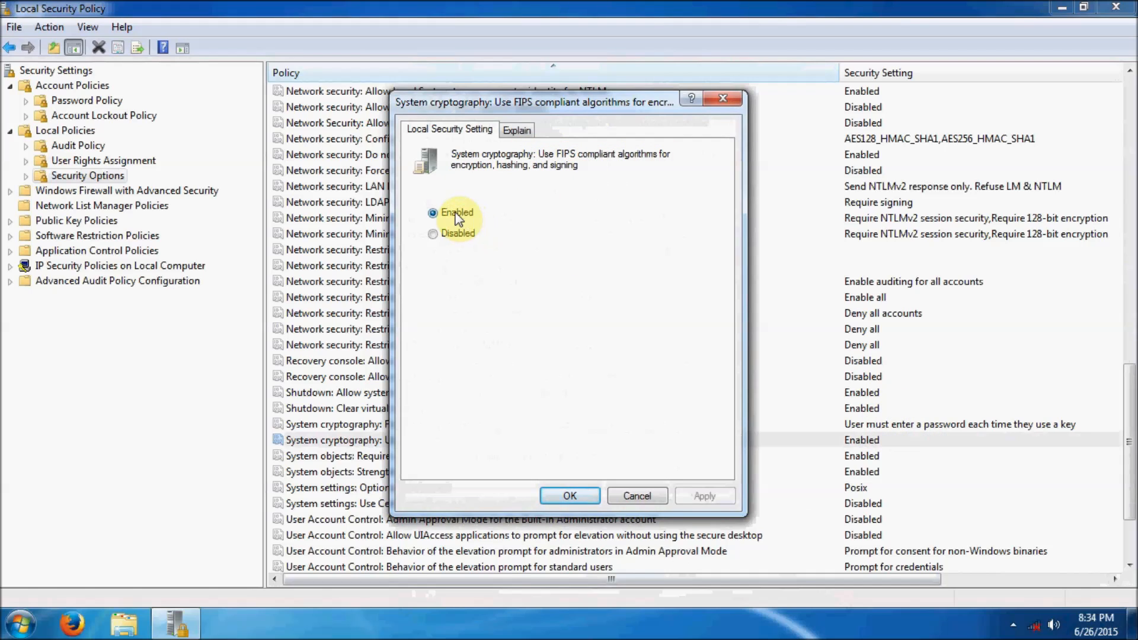
left_click(518, 131)
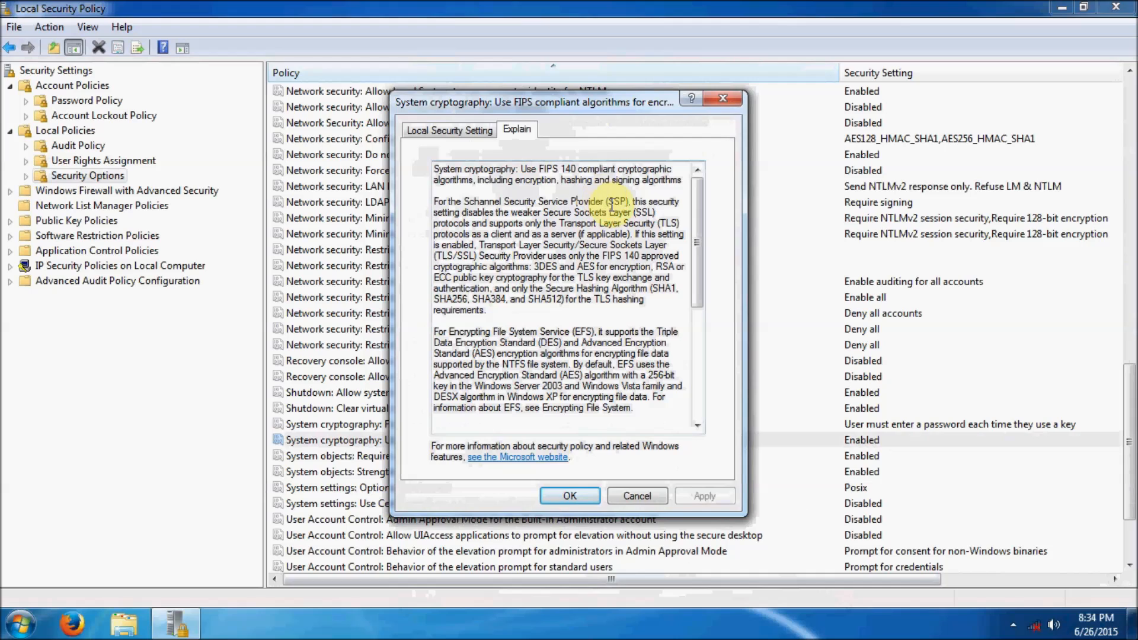
left_click_drag(434, 255, 477, 256)
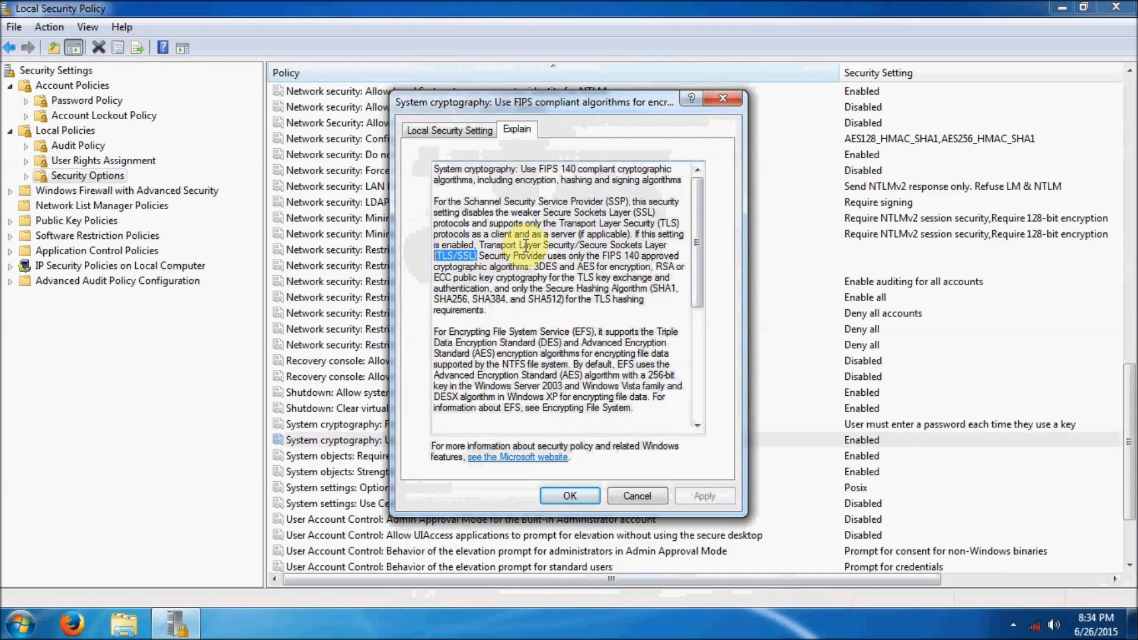
left_click(501, 233)
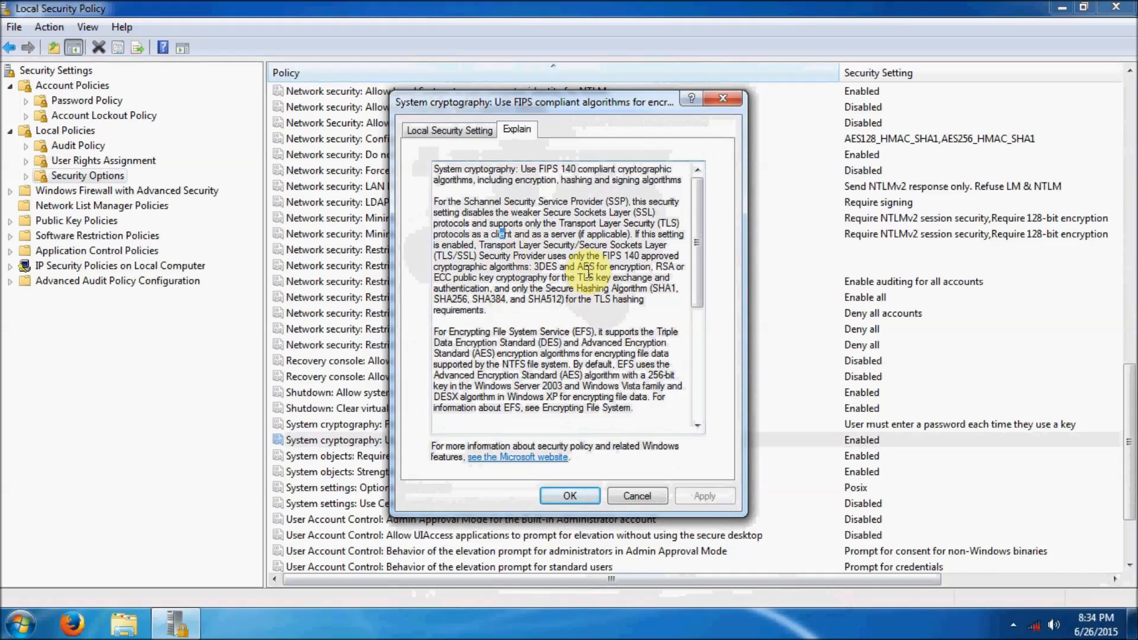
scroll(578, 249, "down", 2)
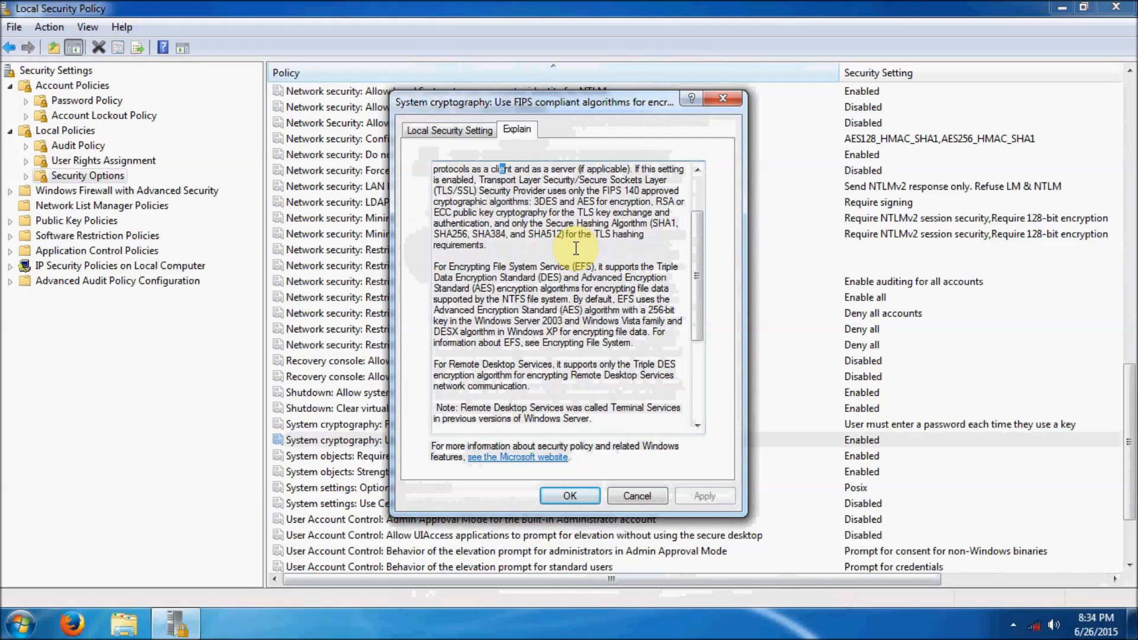
left_click(446, 132)
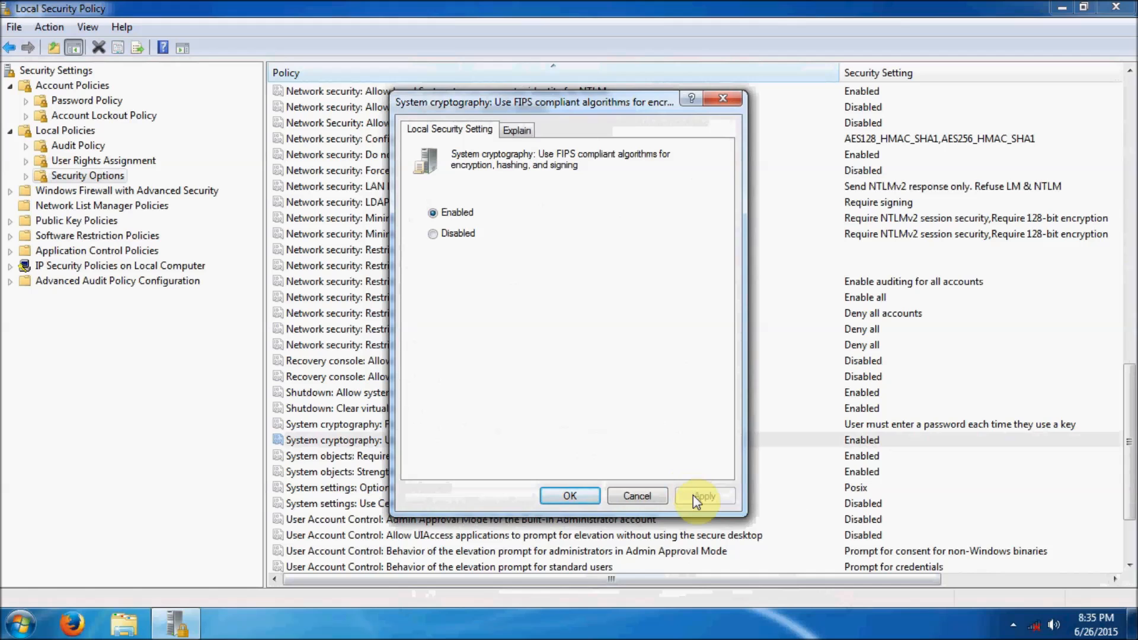
left_click(569, 496)
- Set the "User Account Control: Admin Approval Mode for the Built-in Administrator account" policy to "Enabled" and save it
scroll(552, 318, "down", 3)
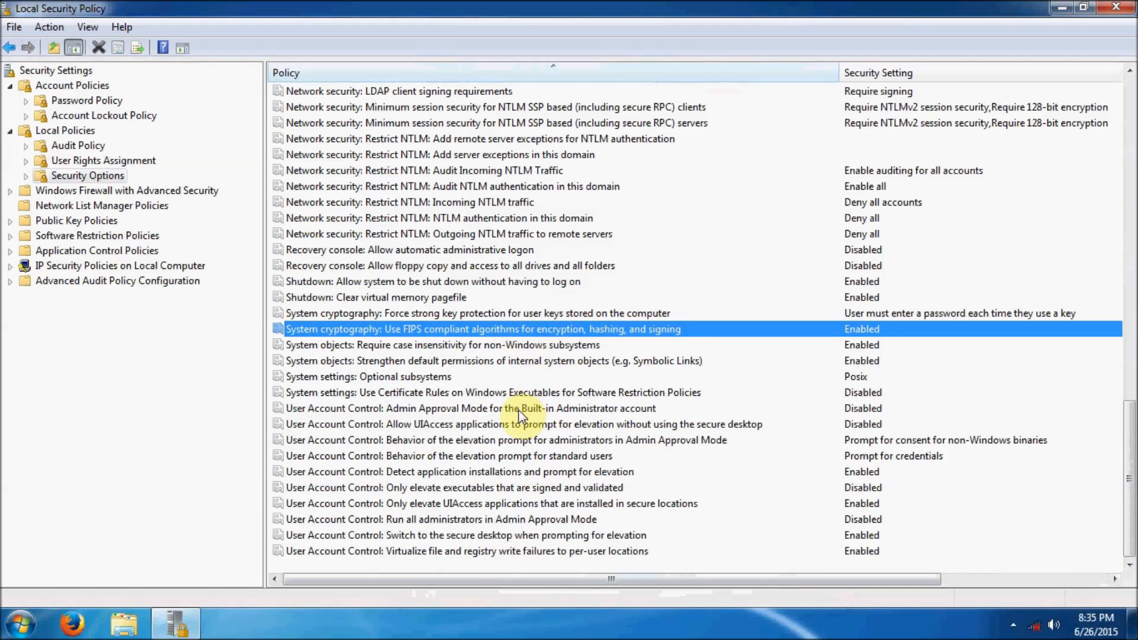
double_click(475, 409)
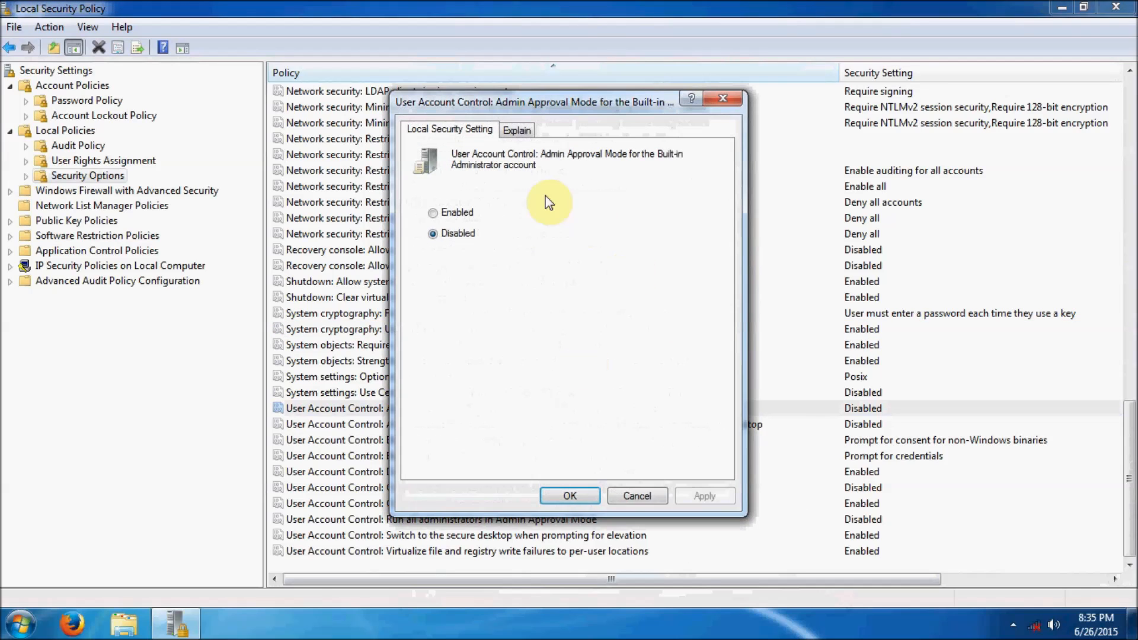
left_click(441, 213)
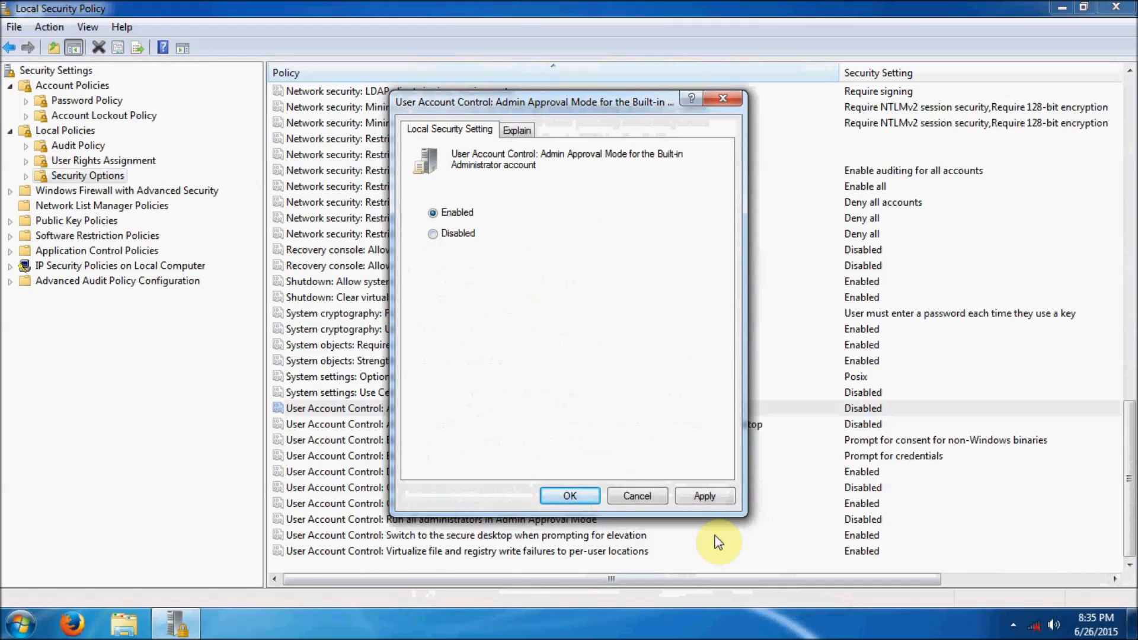
left_click(705, 496)
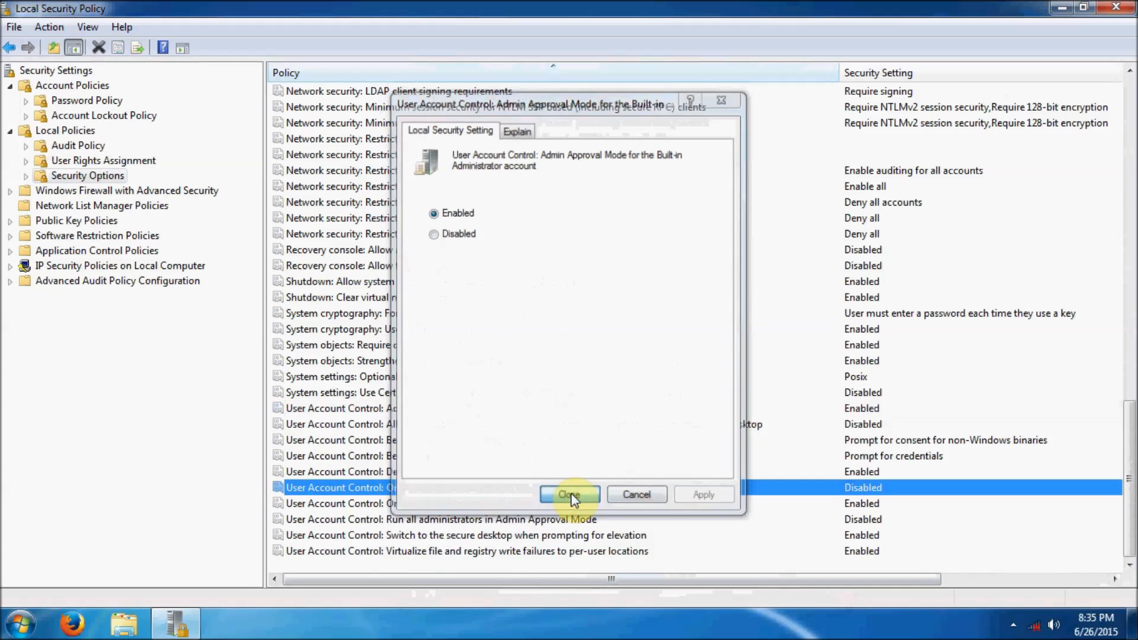
left_click(566, 492)
- Look back over the Security Options list and select the "Accounts: Administrator account status" policy
scroll(717, 397, "up", 4)
scroll(717, 398, "down", 4)
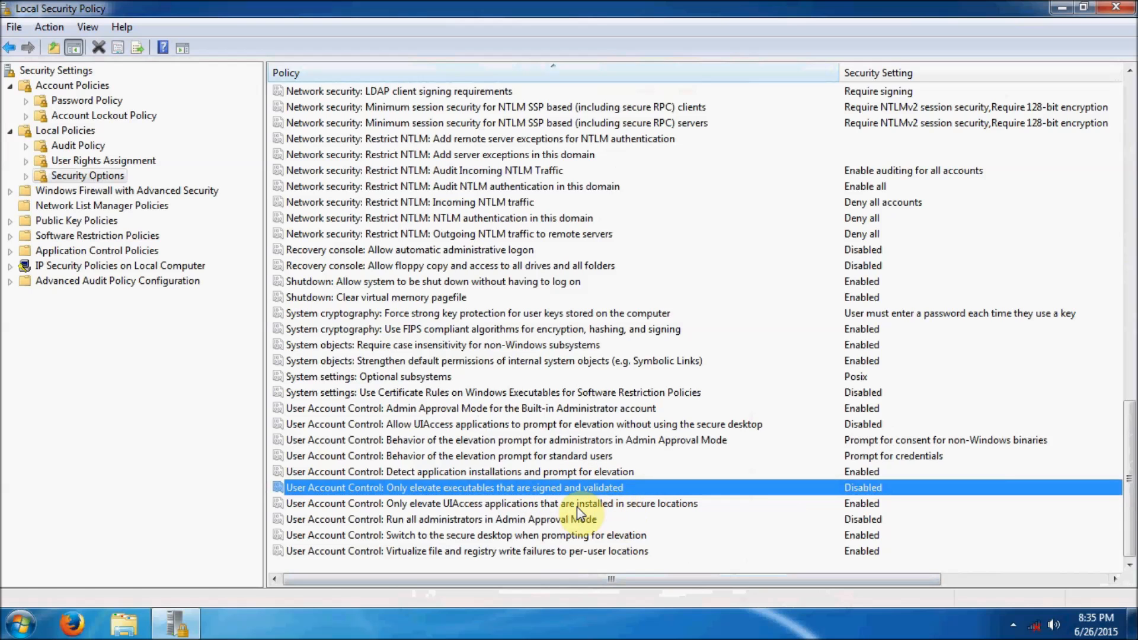
left_click_drag(1130, 436, 1129, 84)
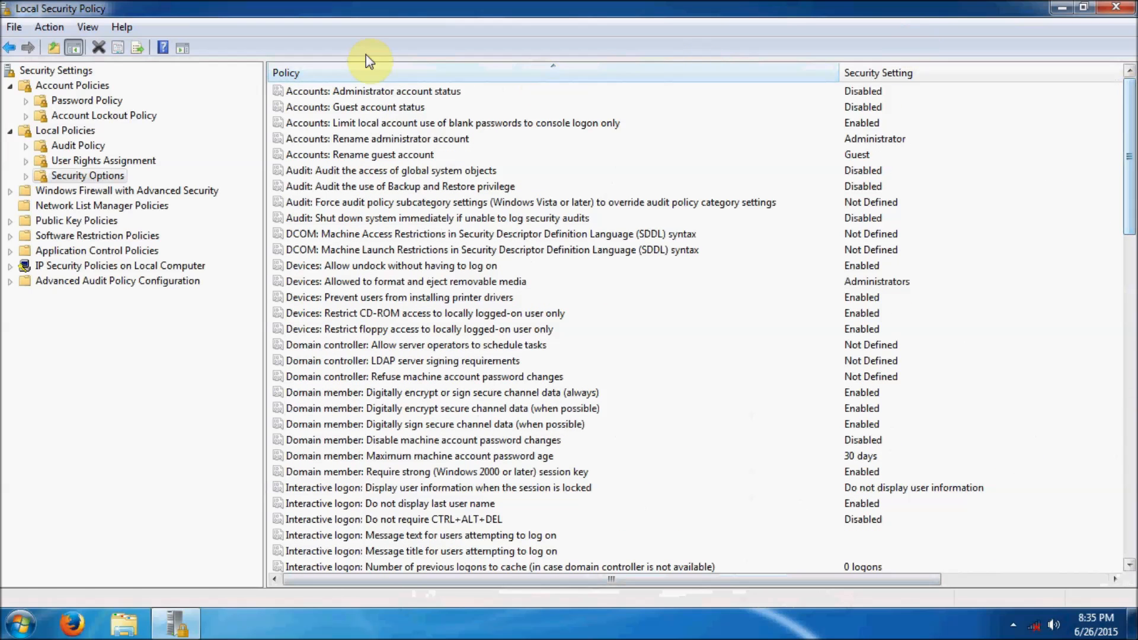
left_click(384, 92)
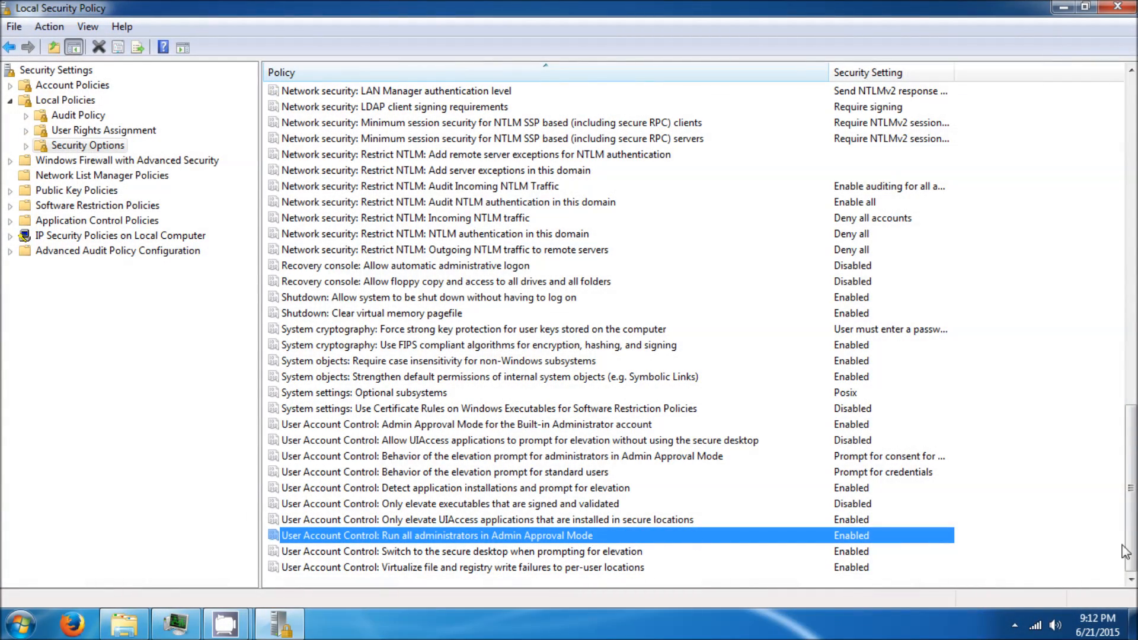
- Confirm the "User Account Control: Run all administrators in Admin Approval Mode" policy as "Enabled" and close Local Security Policy
double_click(532, 536)
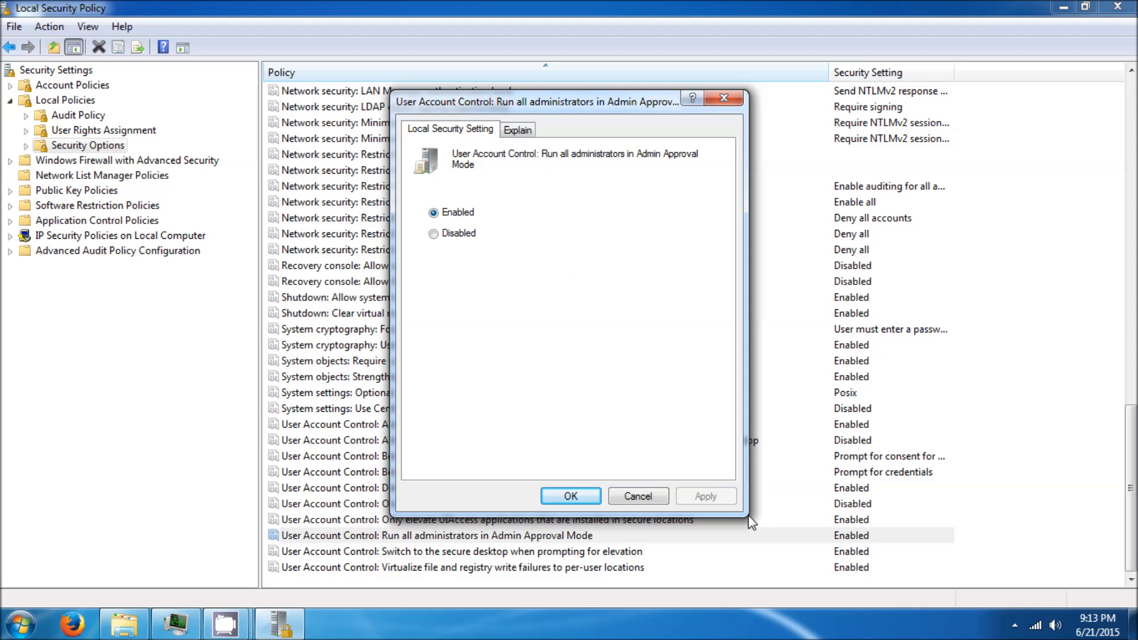
left_click(593, 498)
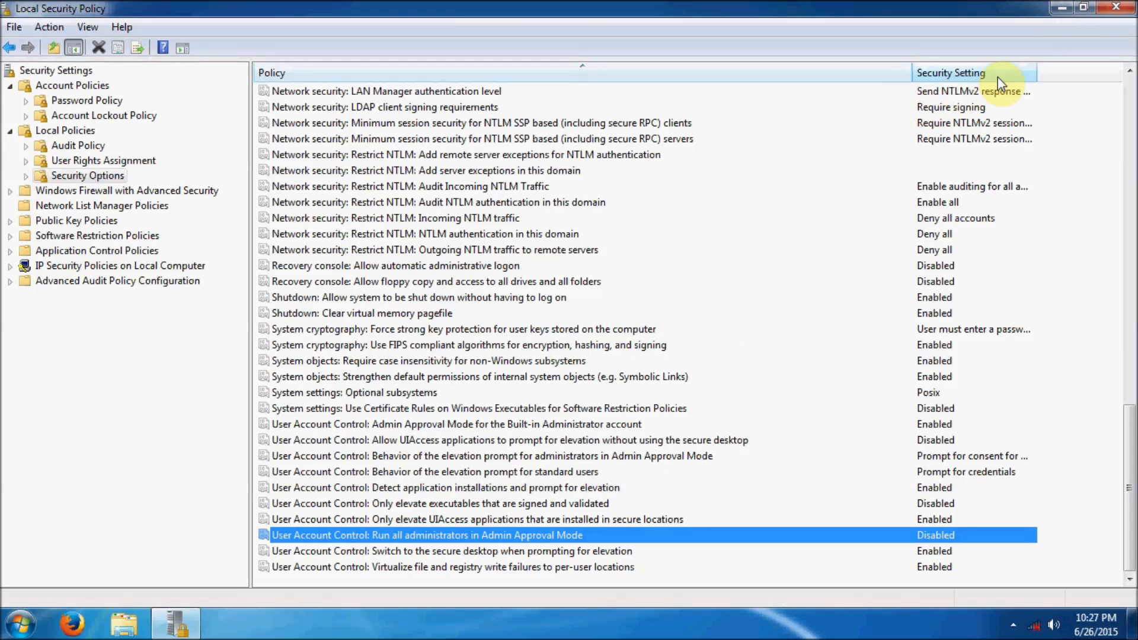
left_click(1116, 8)
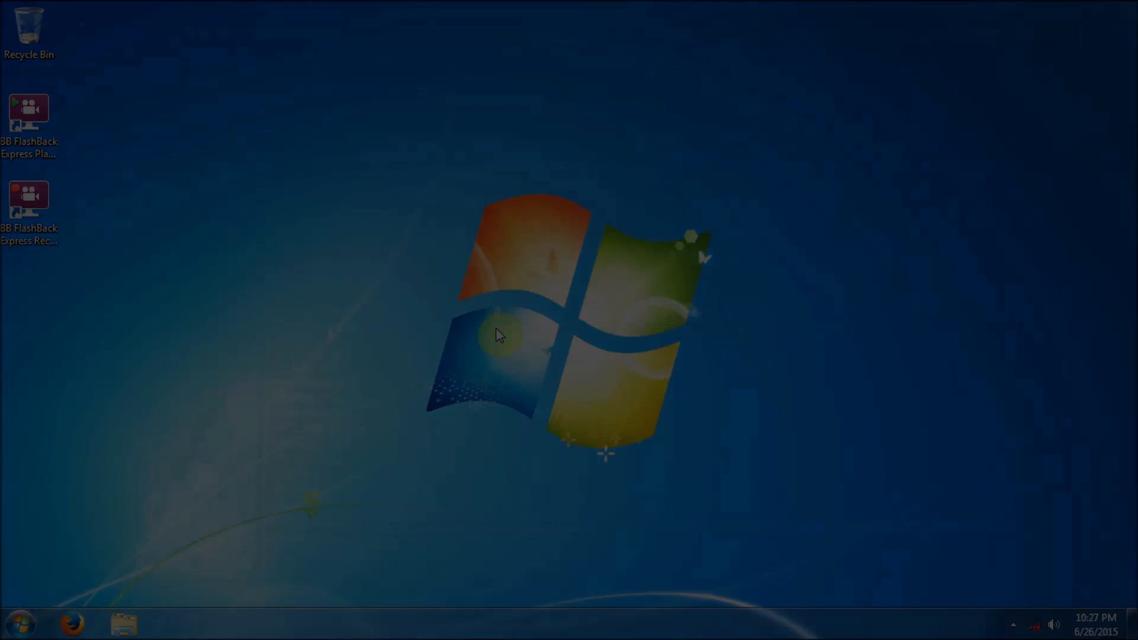